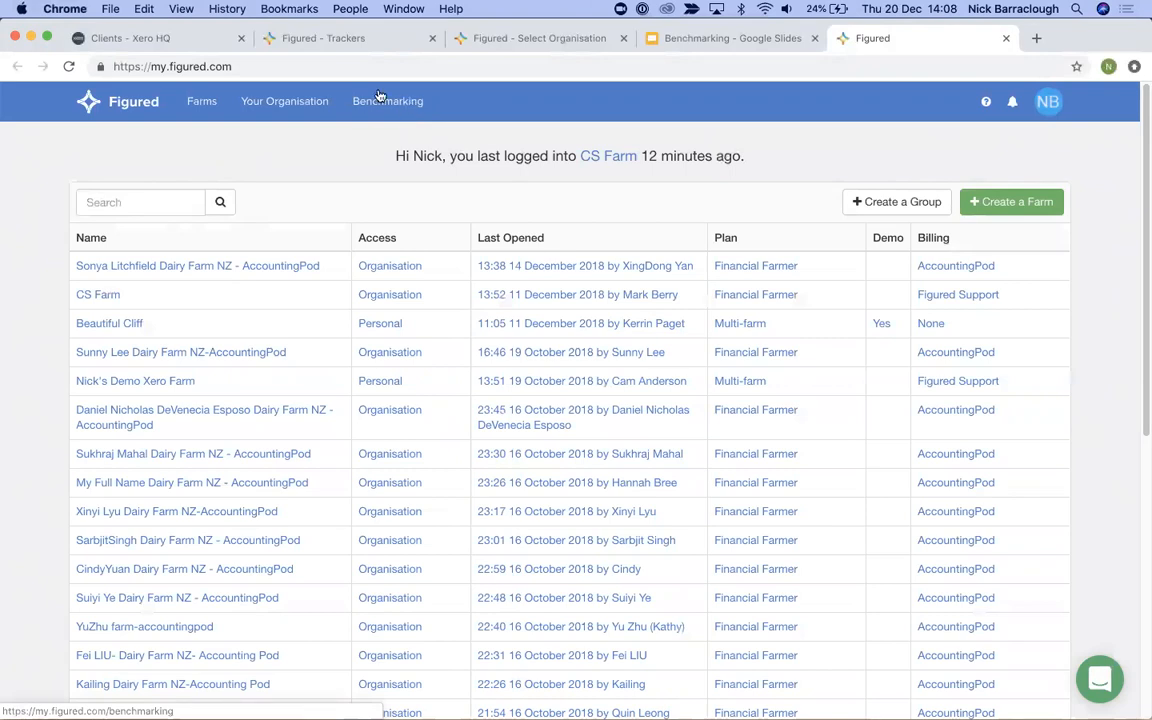
- Start a new benchmark for the AccountingPod organisation and name it Southland Dairy Farms
click(403, 108)
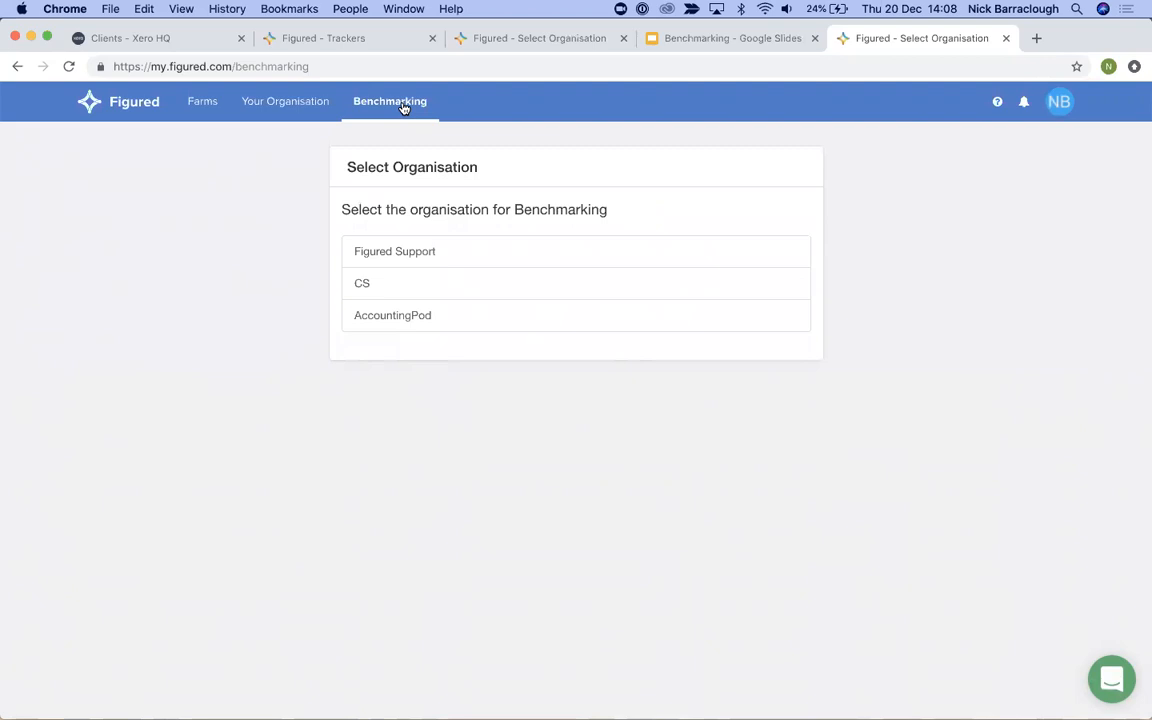
click(424, 322)
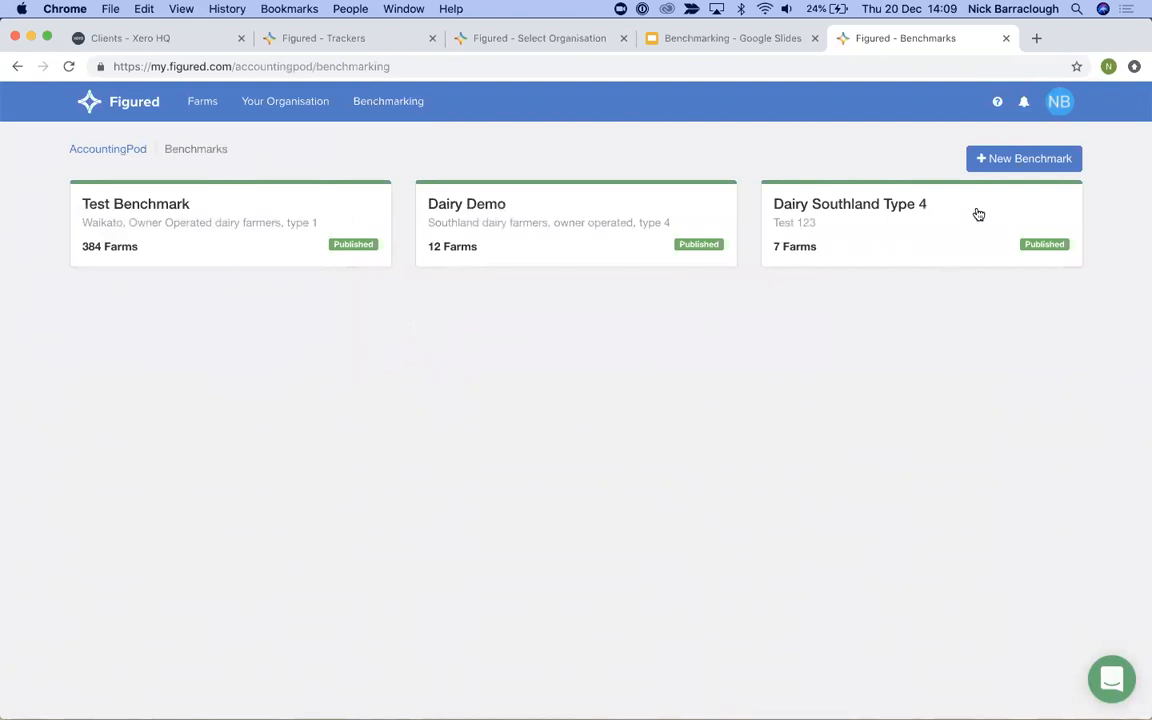
click(1031, 170)
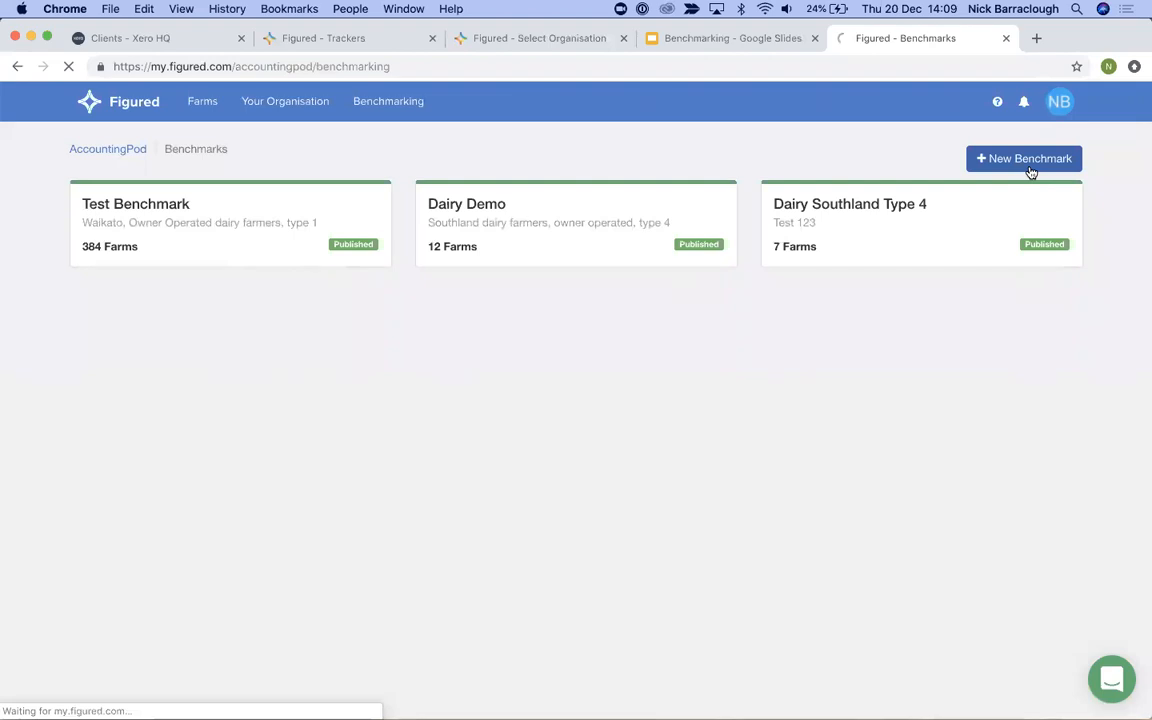
click(597, 231)
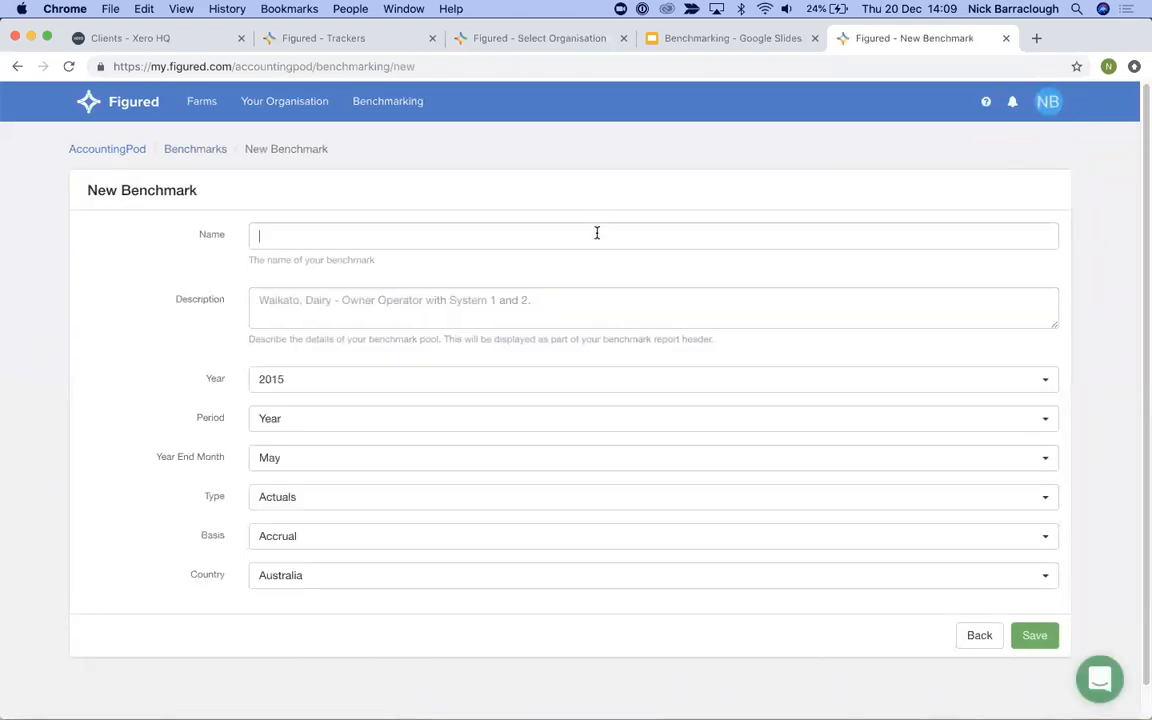
text(Southla)
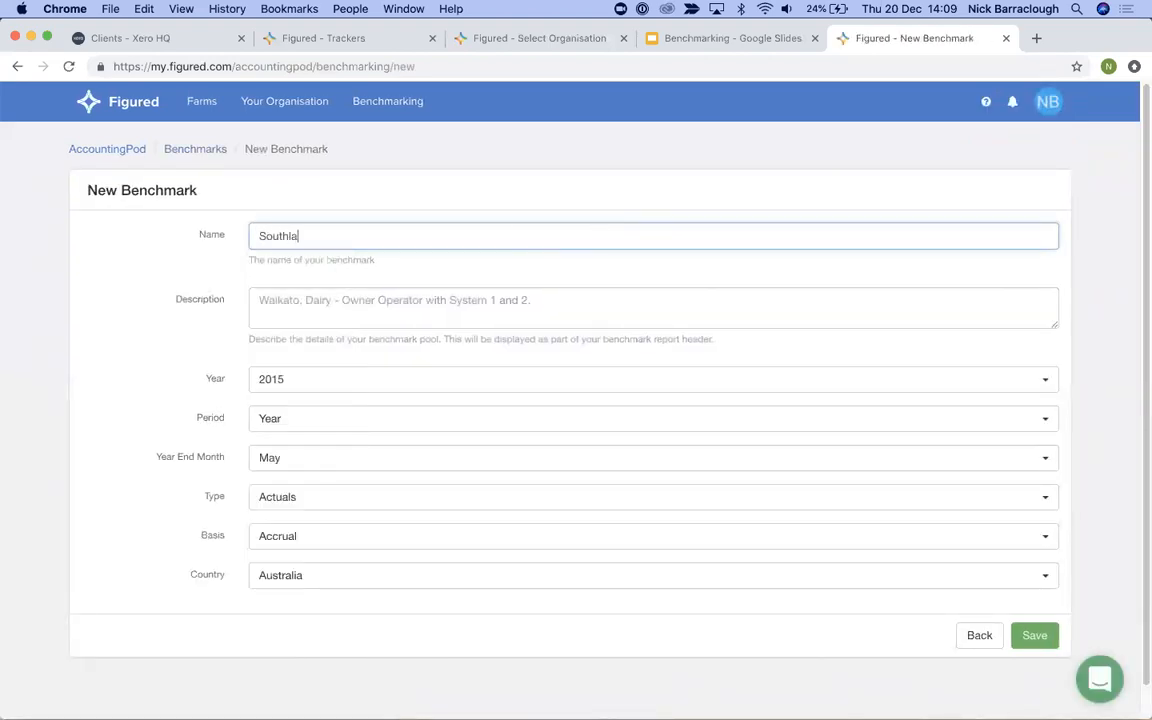
text(nd Dairy Farms)
- Check the existing AccountingPod benchmarks in a separate tab and return to the new benchmark form
click(425, 291)
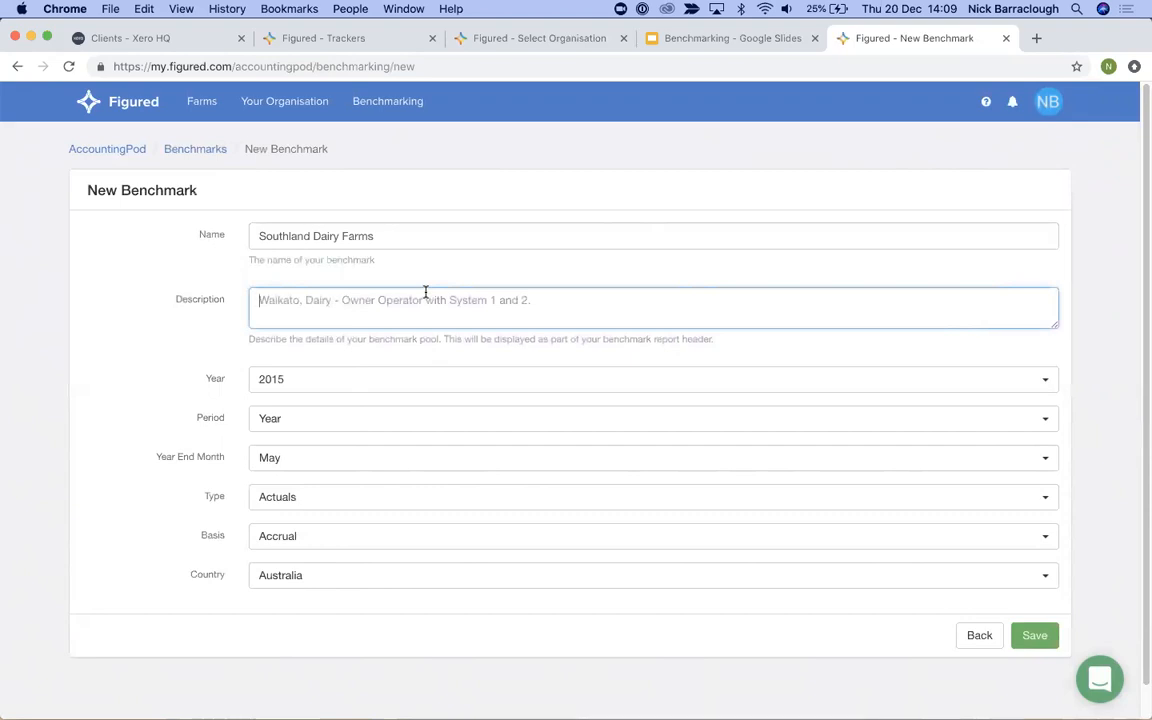
super+click(202, 149)
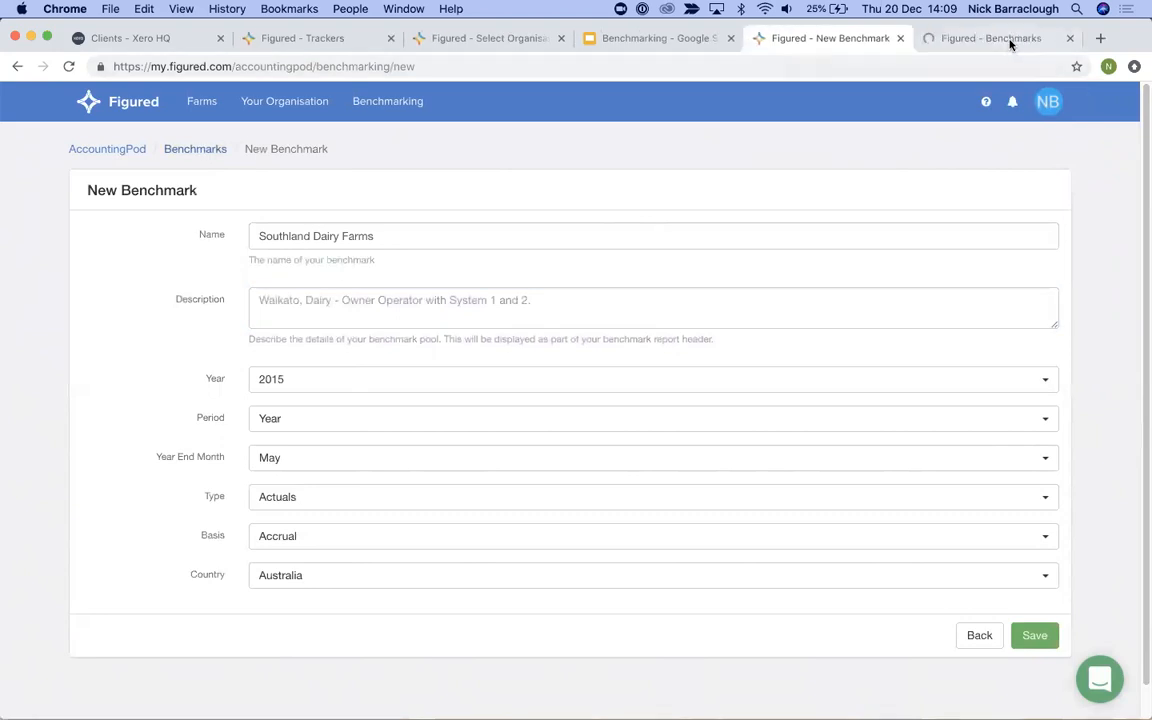
click(950, 38)
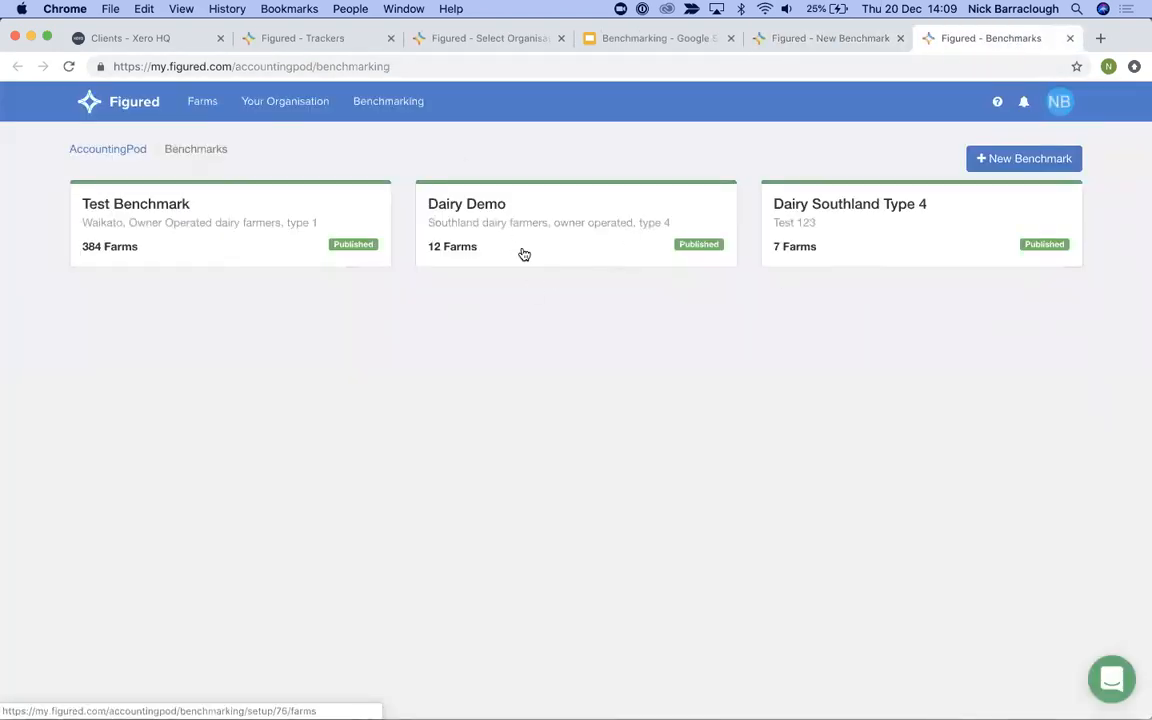
key(super+w)
- Enter the benchmark description "Southland dairy farmers, owner operator, DairyNZ type 4"
click(463, 301)
text(Southland D)
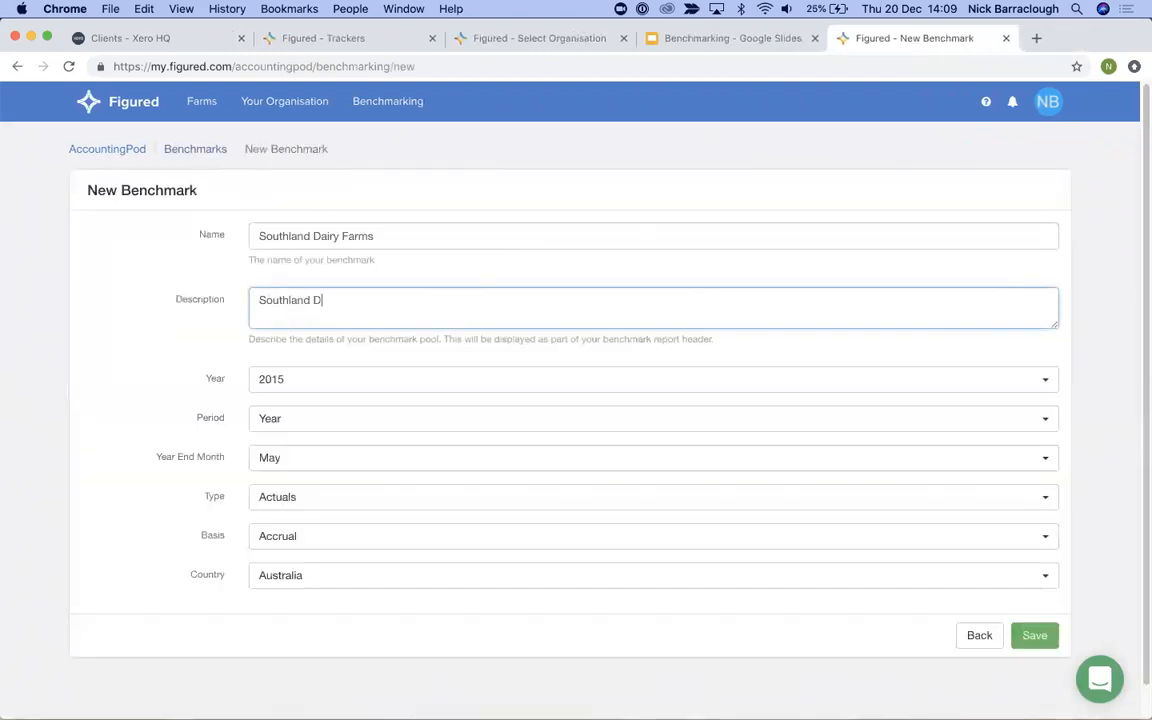
key(BackSpace)
text(dairy farmers, owner operator, )
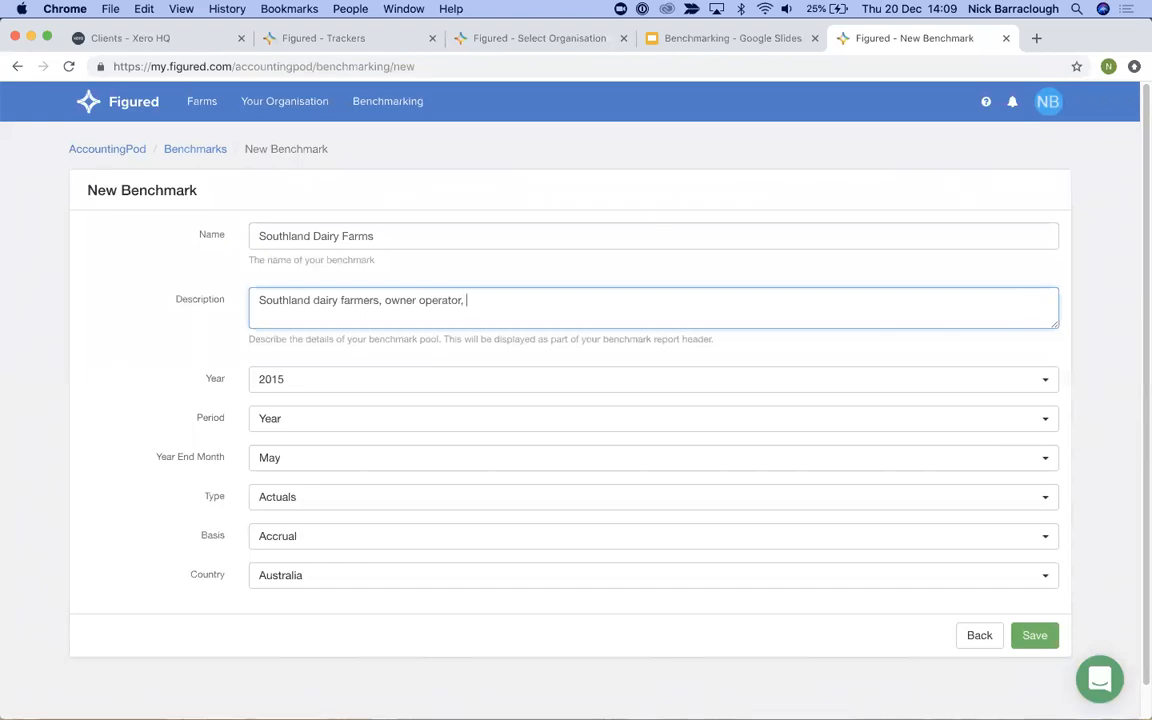
text(DairyNZ type 4)
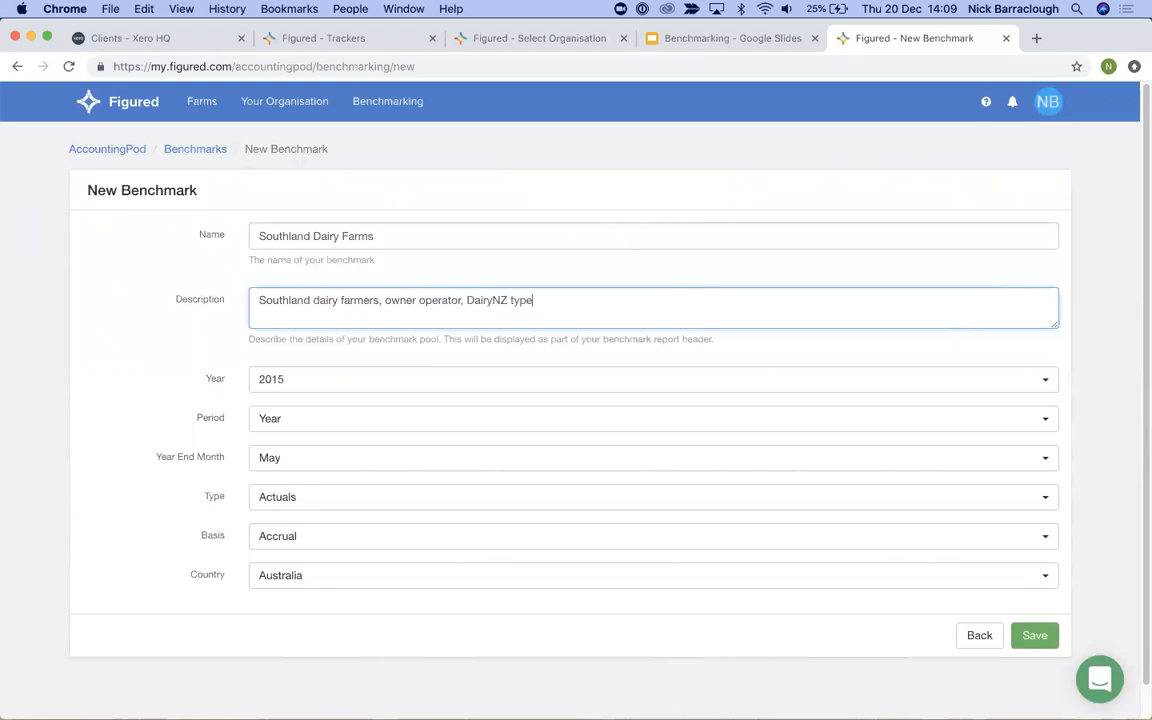
click(141, 452)
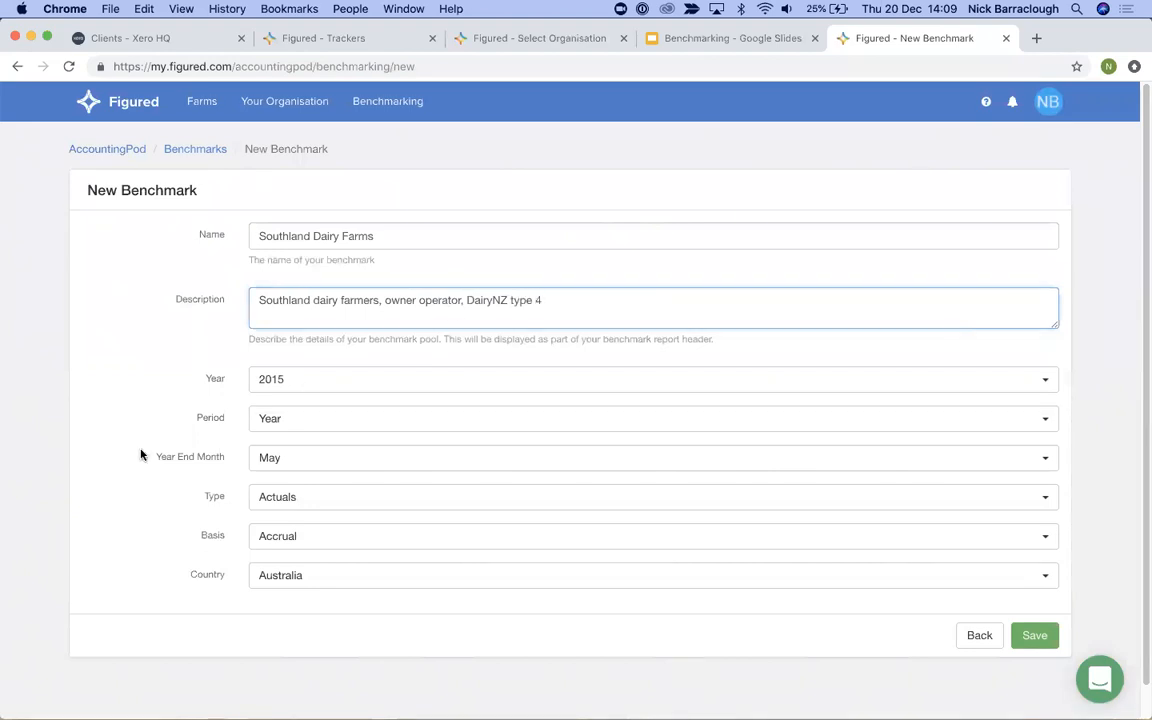
- Set the benchmark year to 2018, with Year as the period and May as the year end month
scroll(149, 445, down, 1)
click(171, 388)
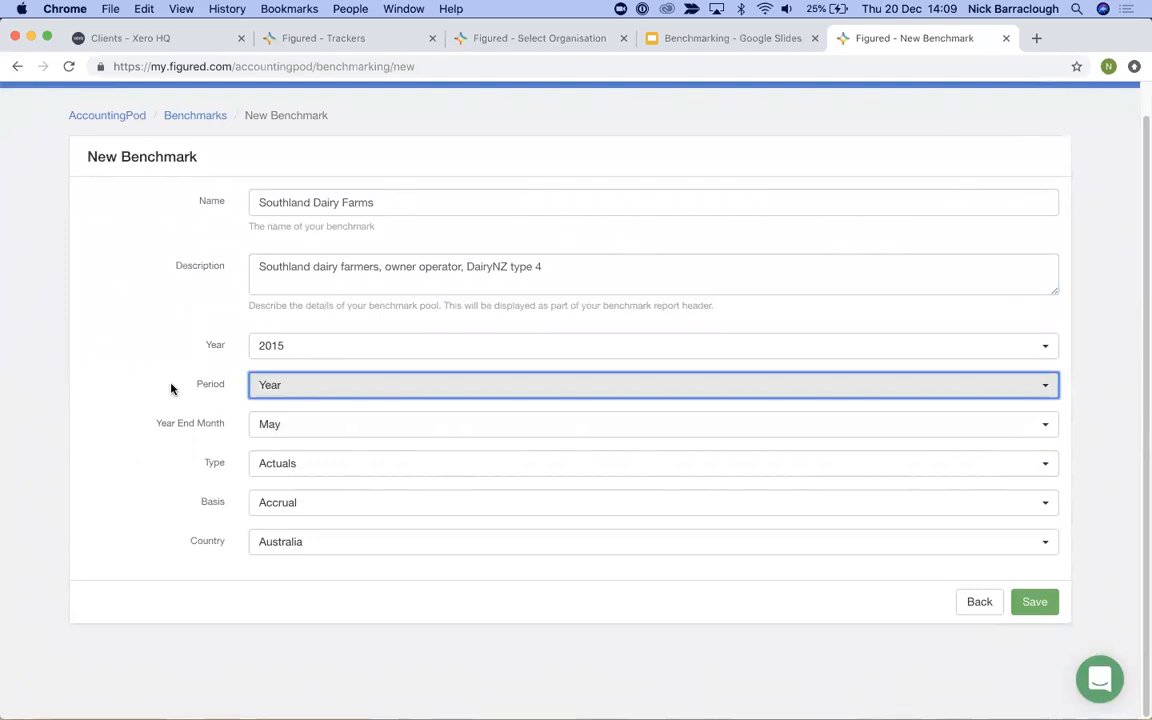
click(285, 353)
click(311, 440)
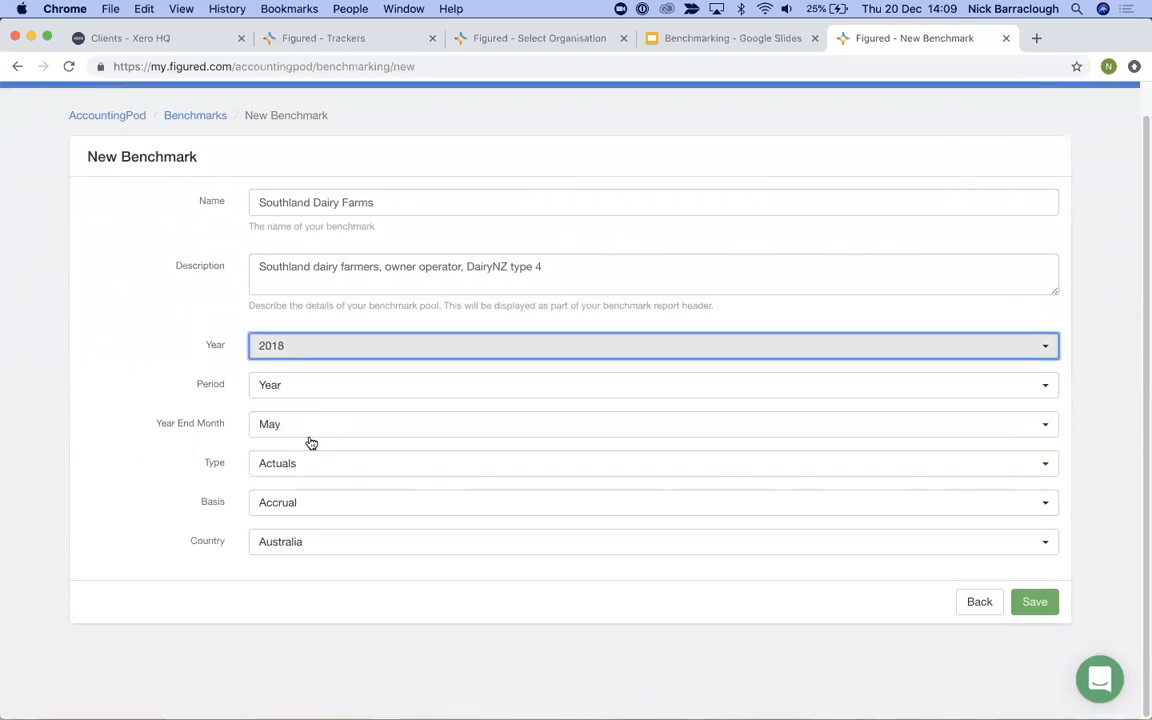
click(316, 385)
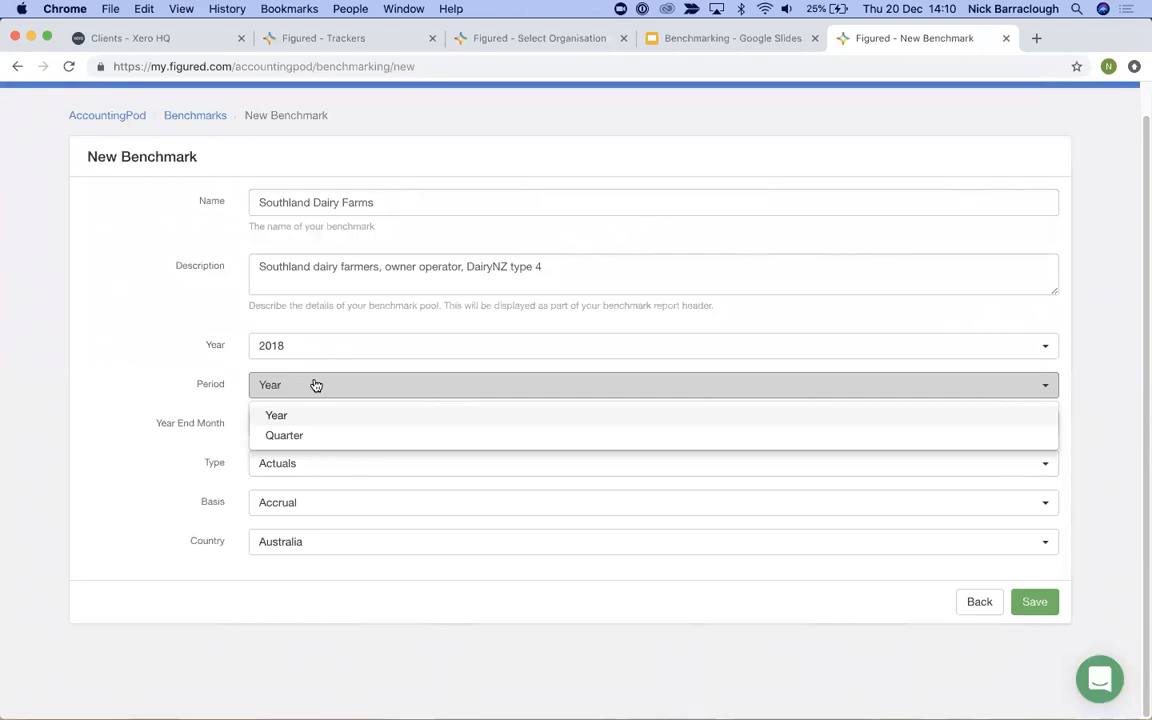
click(303, 427)
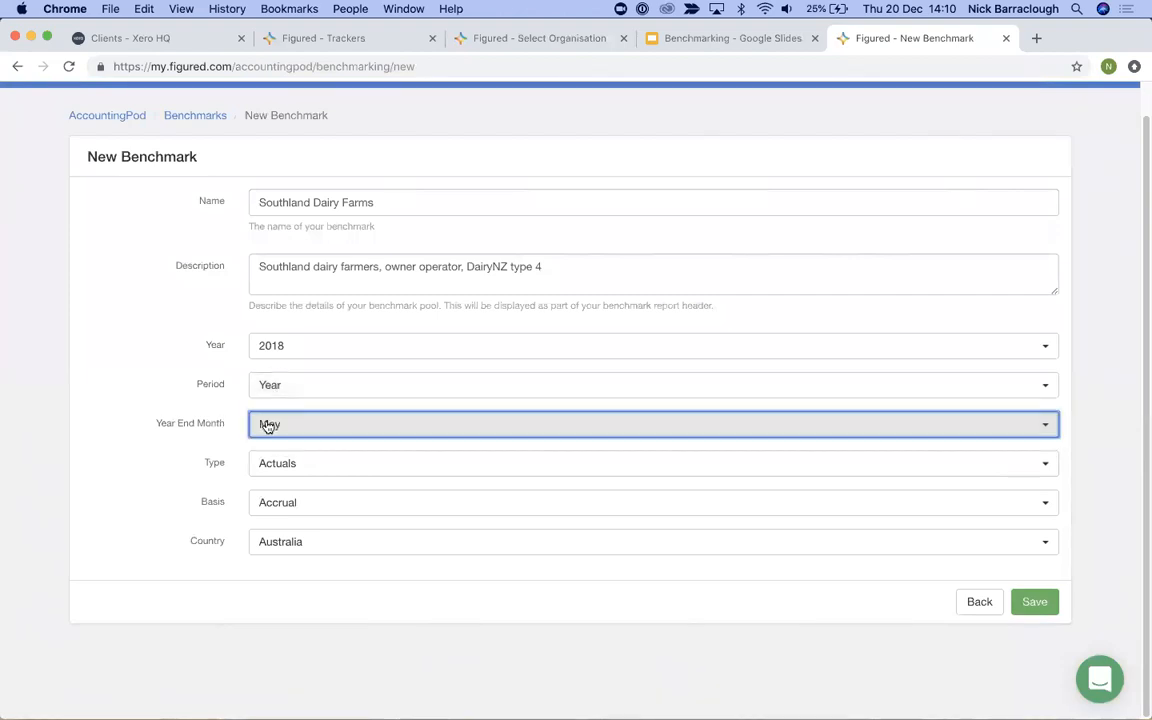
click(390, 436)
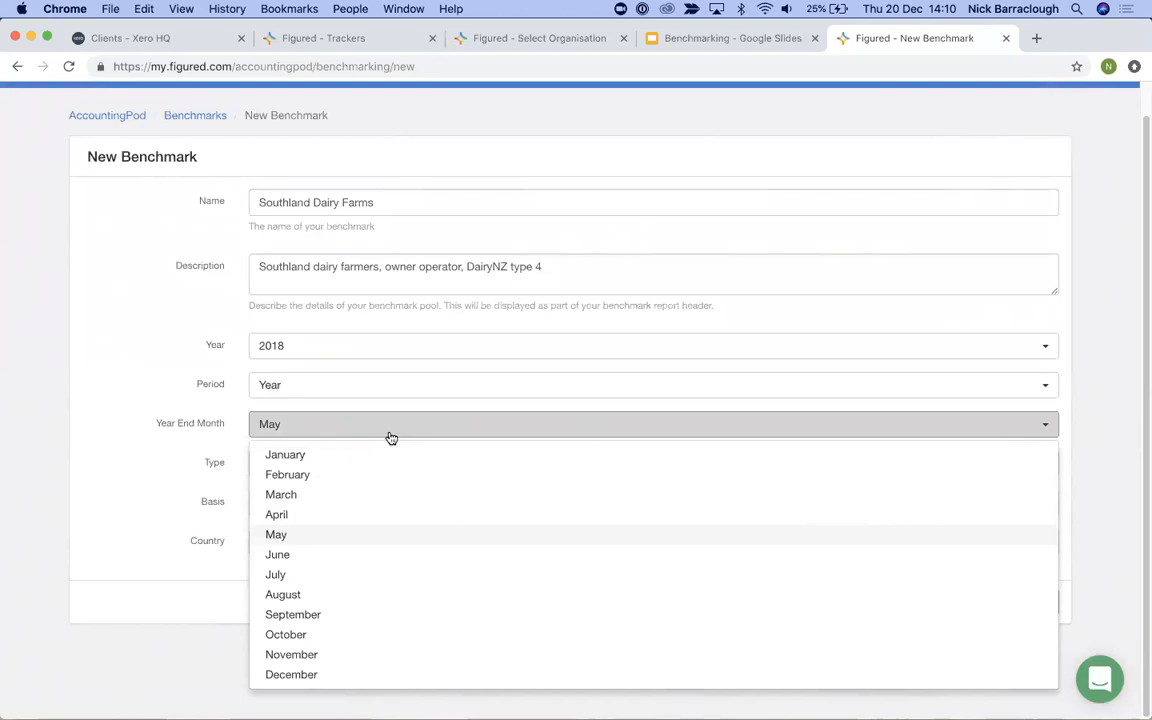
click(365, 535)
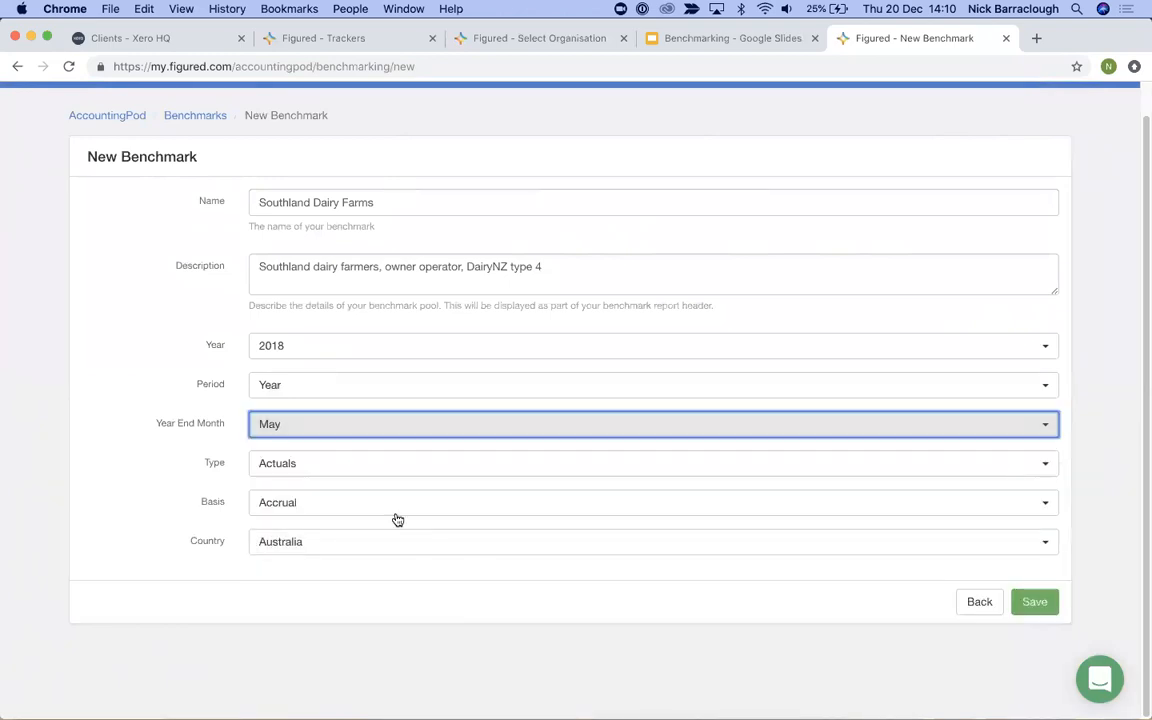
click(177, 502)
- Try the Actuals + Forecast type for the benchmark and switch it back to Actuals
click(386, 473)
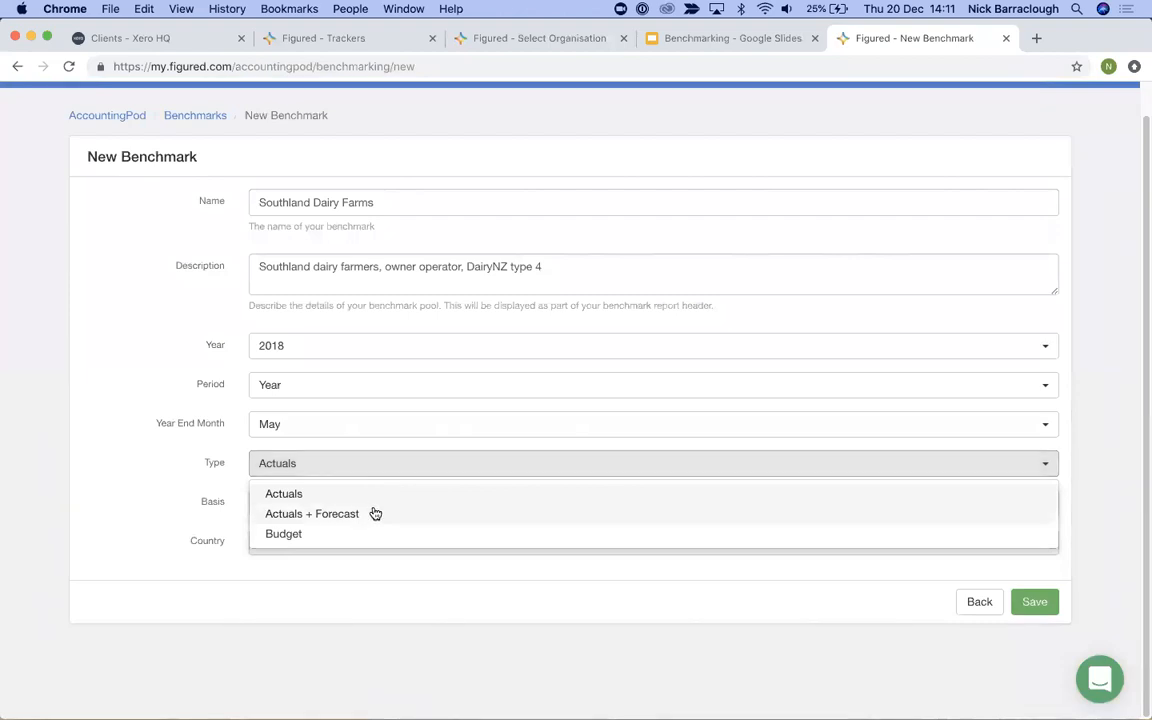
click(376, 513)
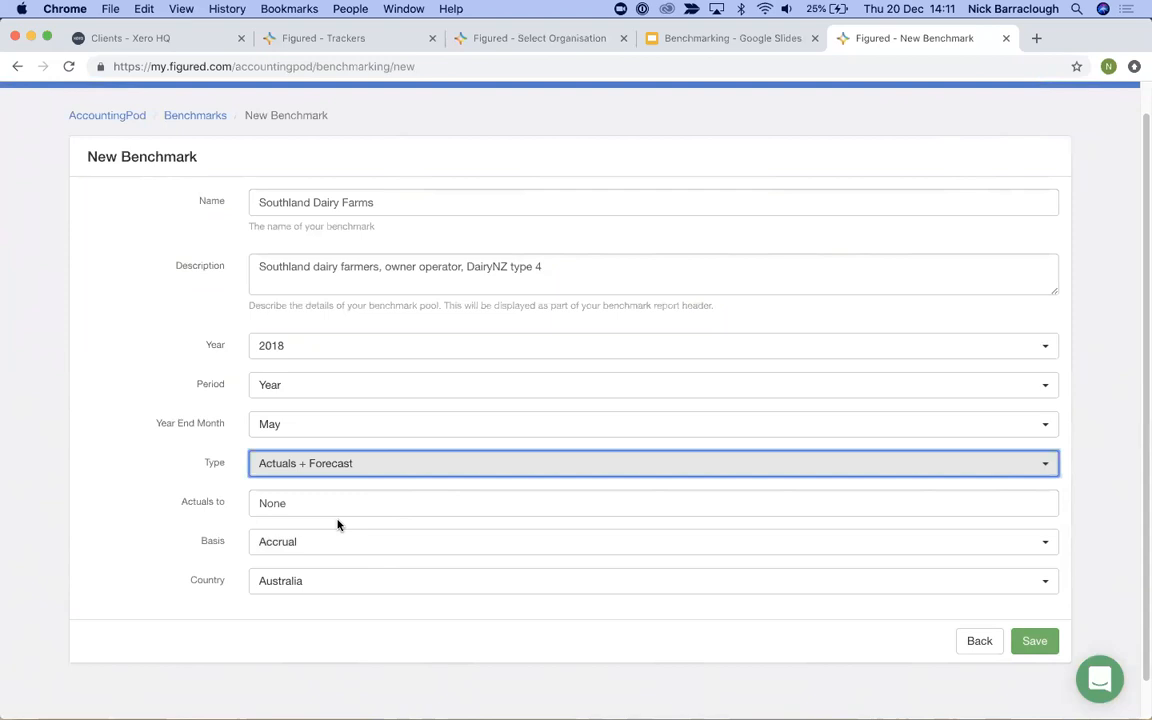
click(316, 465)
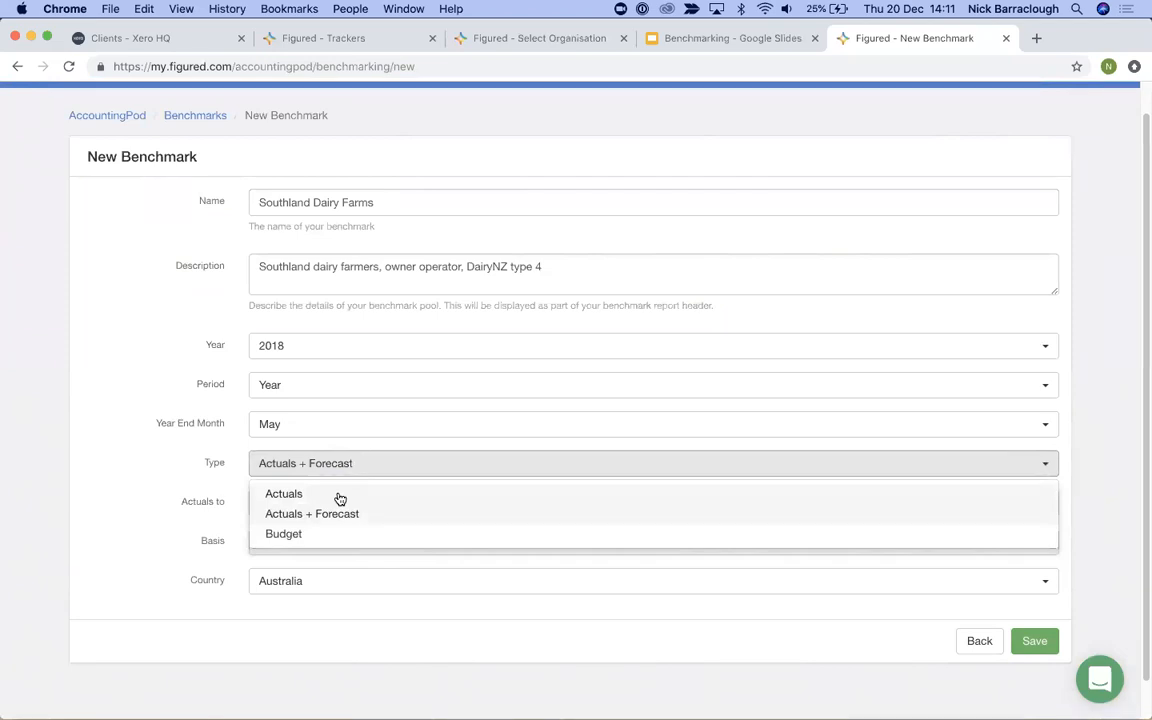
click(340, 495)
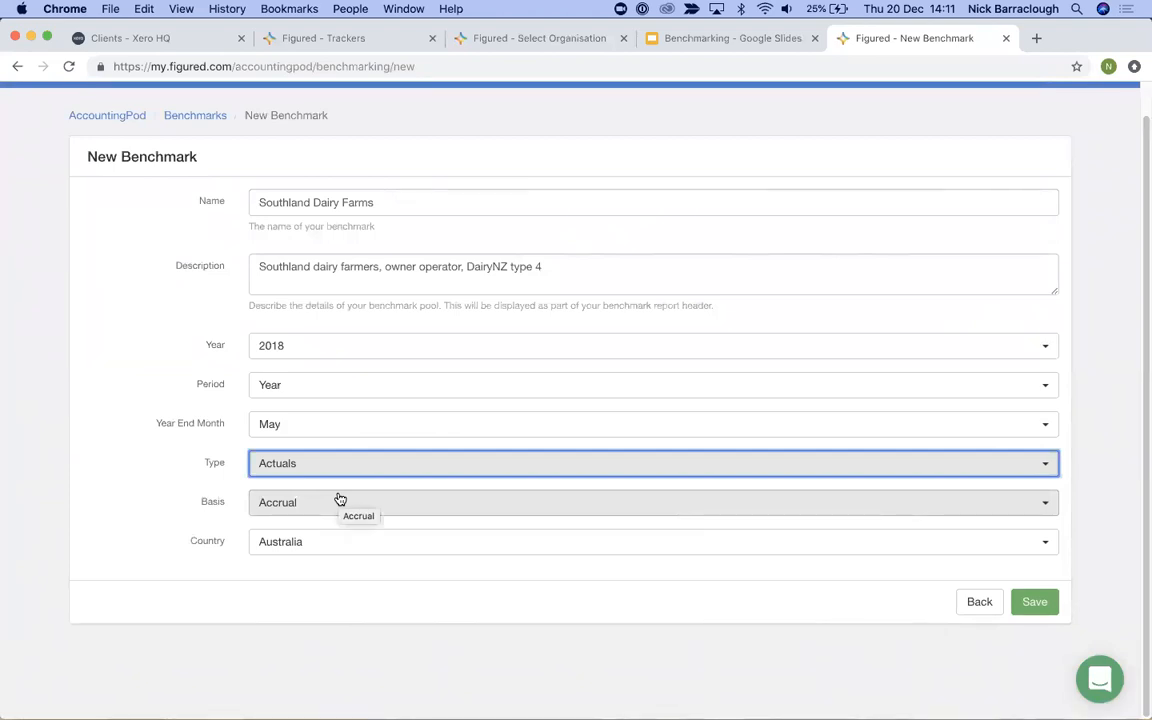
click(216, 525)
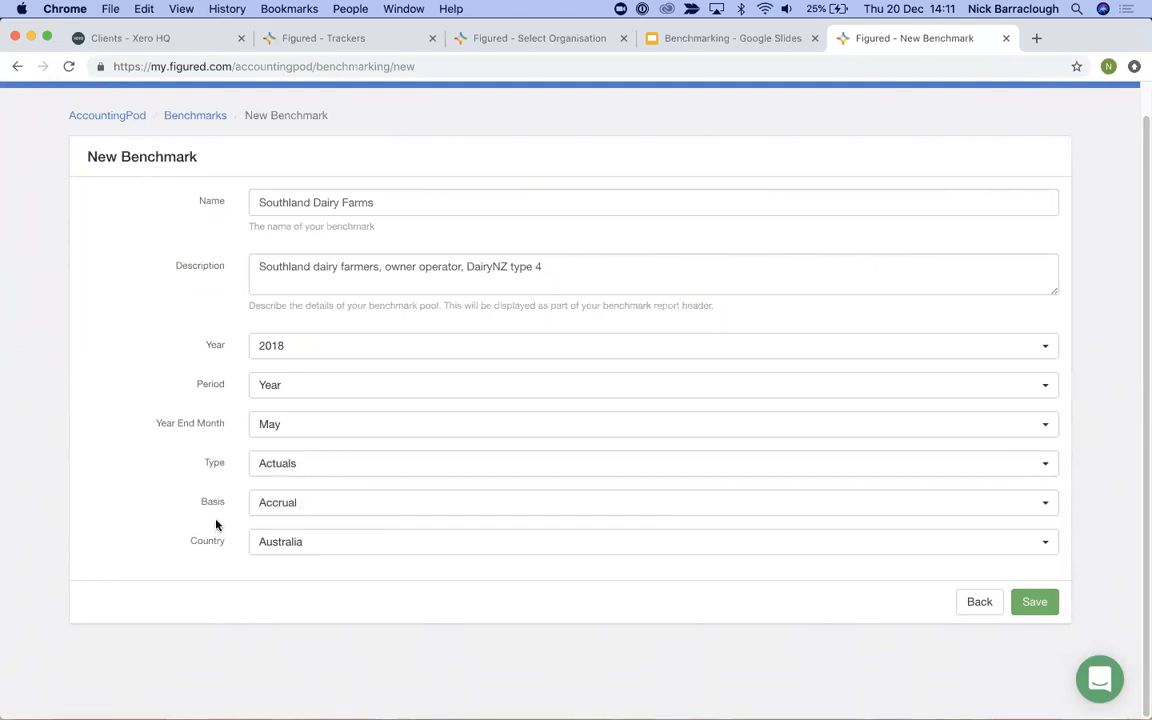
- Set the basis to Cash and the country to New Zealand, and save the benchmark
click(297, 512)
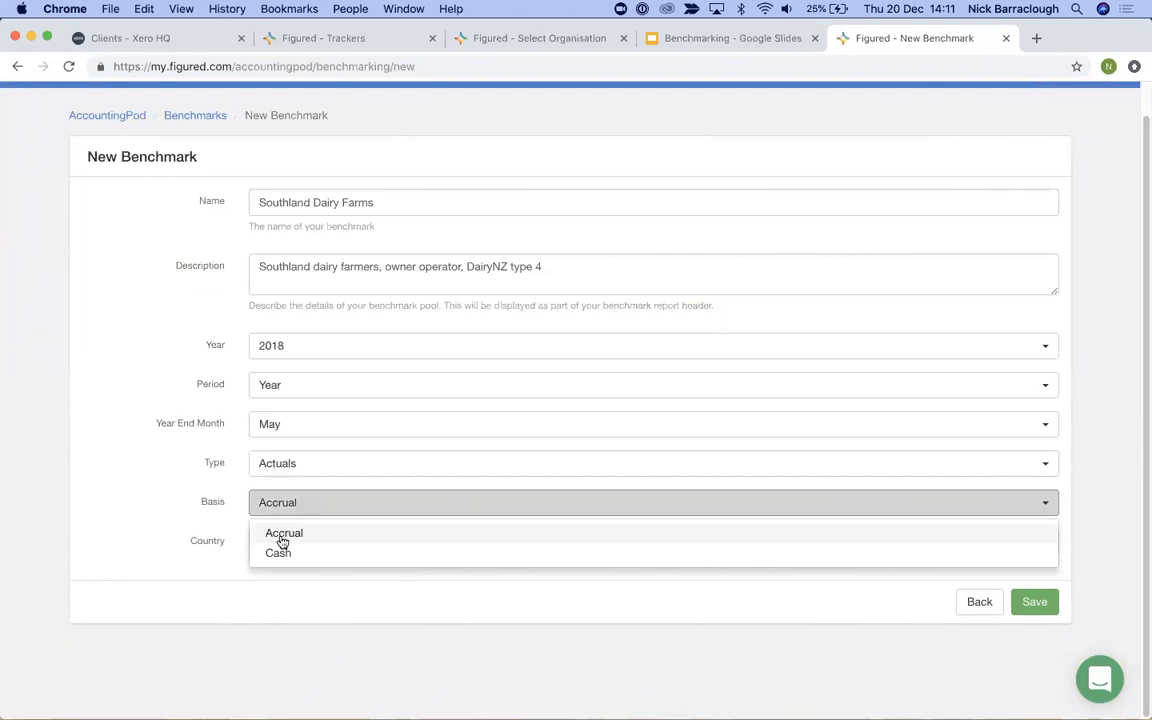
click(337, 558)
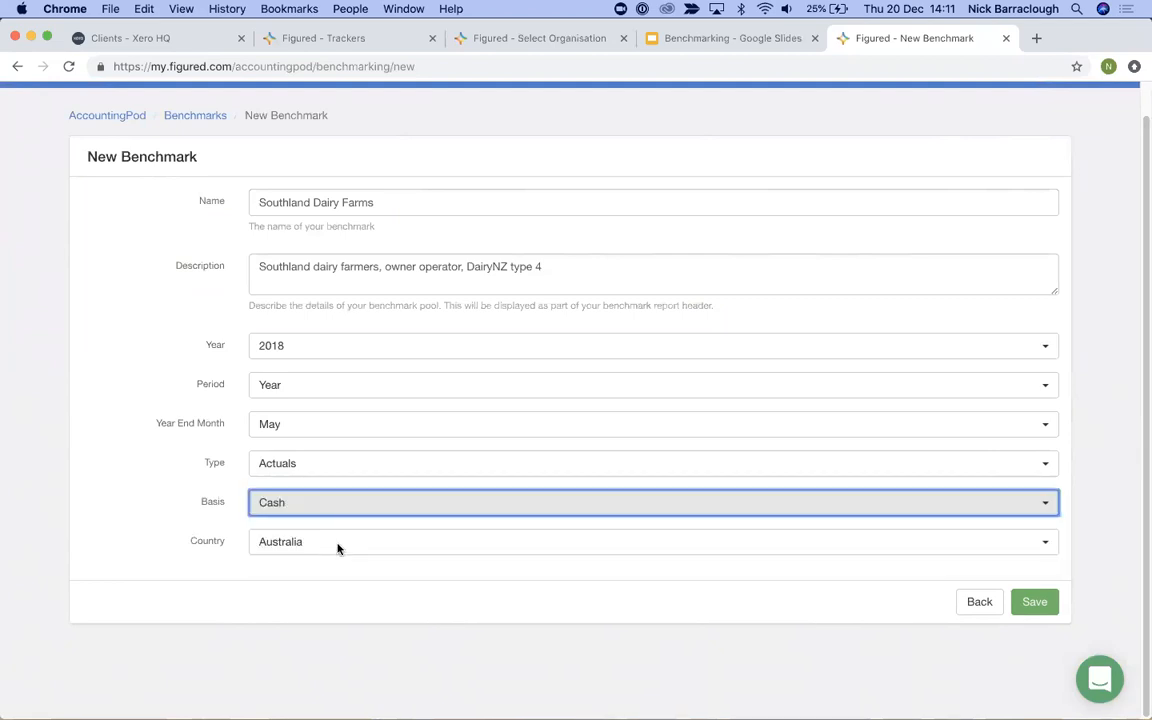
click(234, 544)
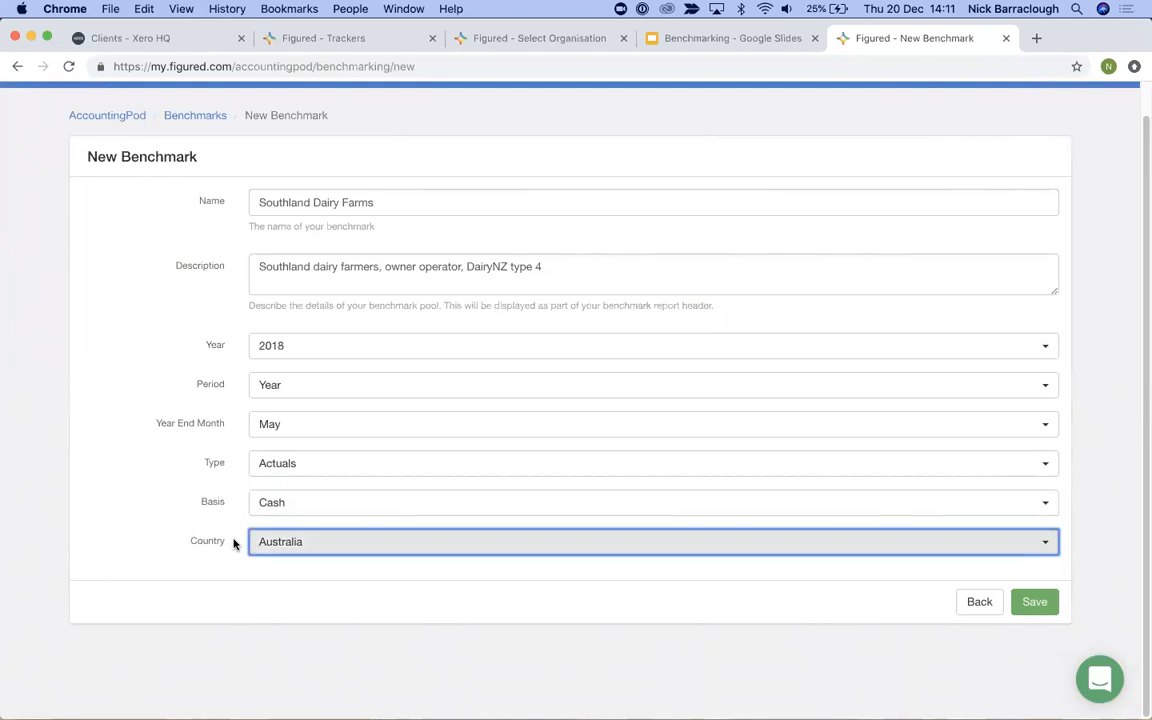
click(273, 547)
click(303, 596)
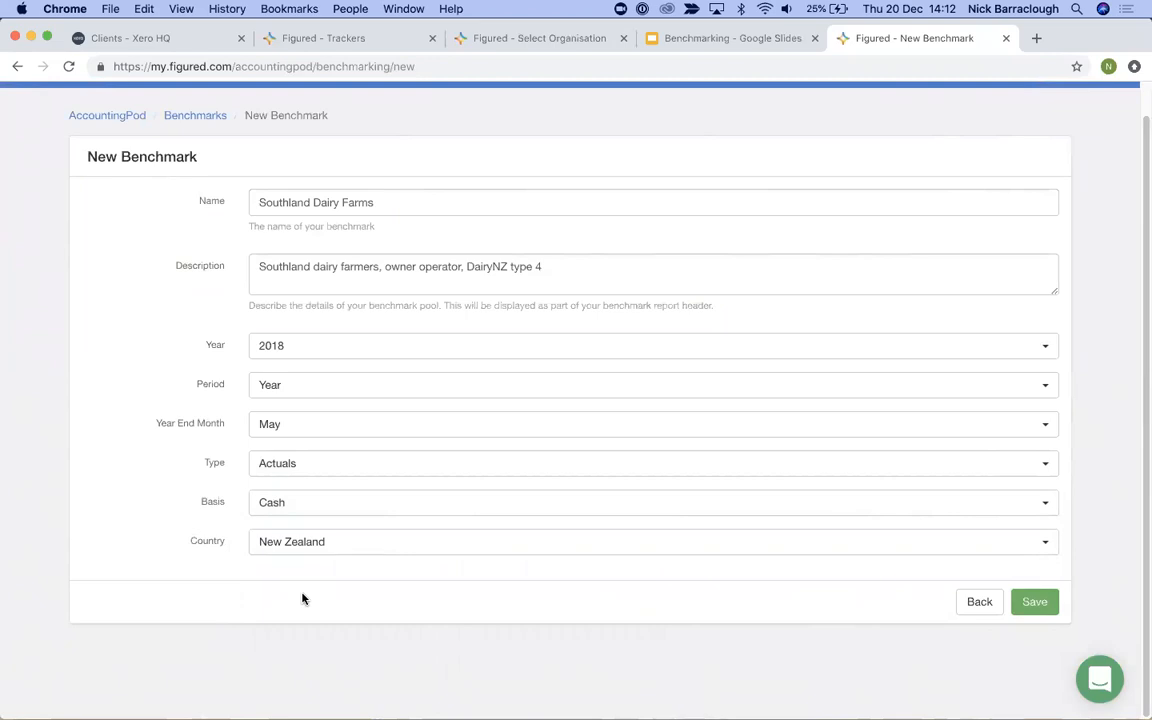
click(1025, 602)
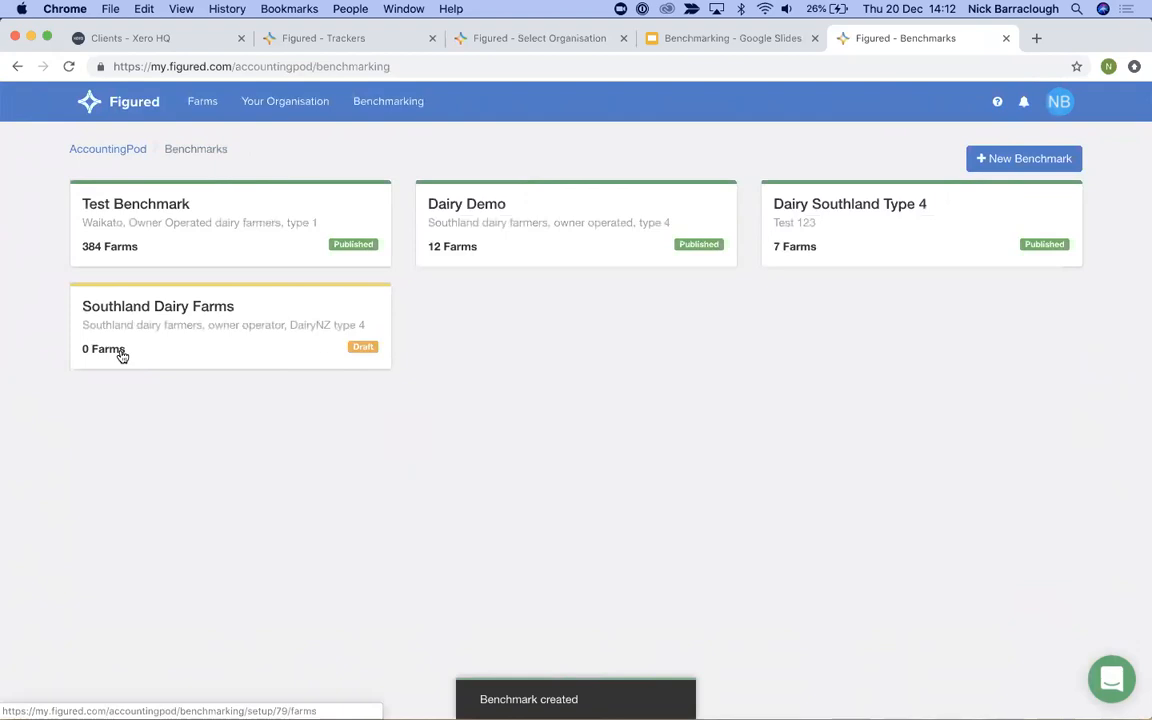
- Search for farms to add to the Southland Dairy Farms benchmark, filtered by Southland, Dairy - Owner Operator and DairyNZ System 4
click(180, 357)
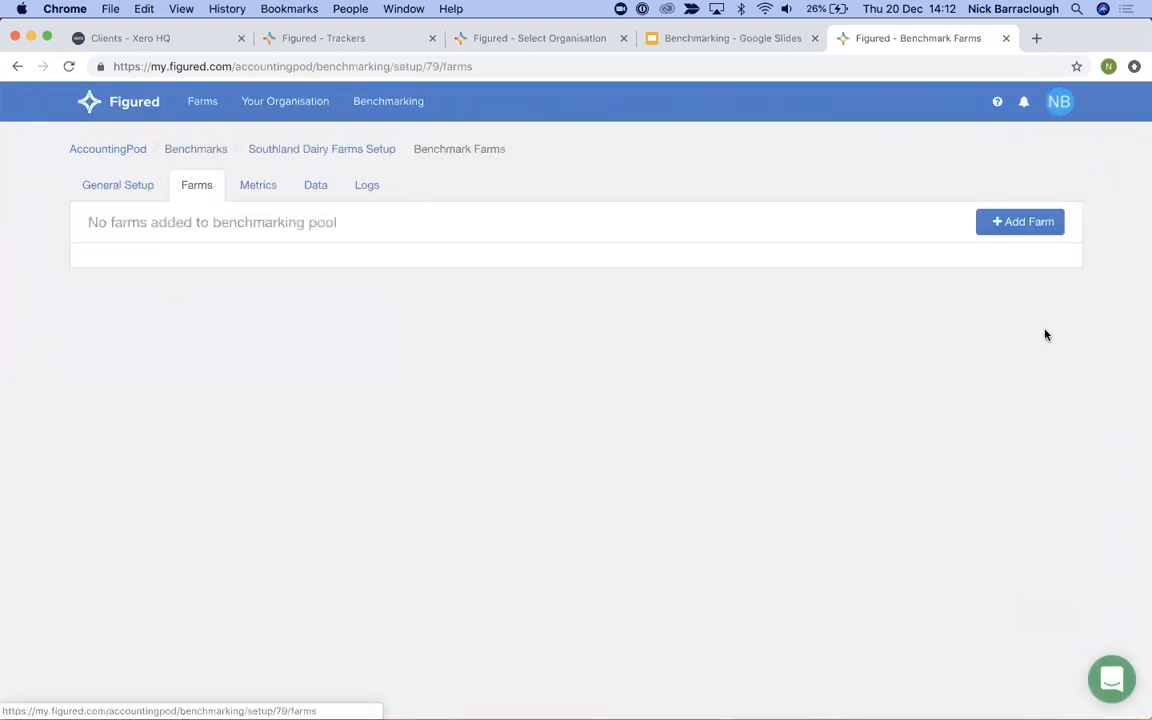
click(1035, 232)
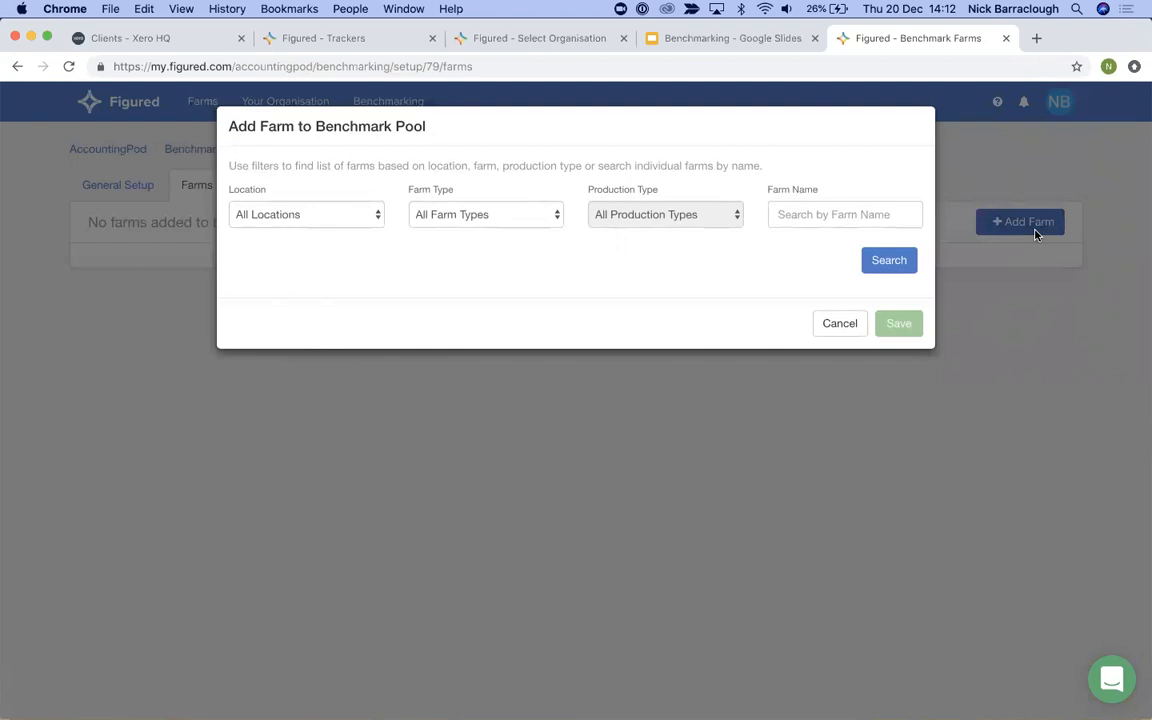
click(350, 214)
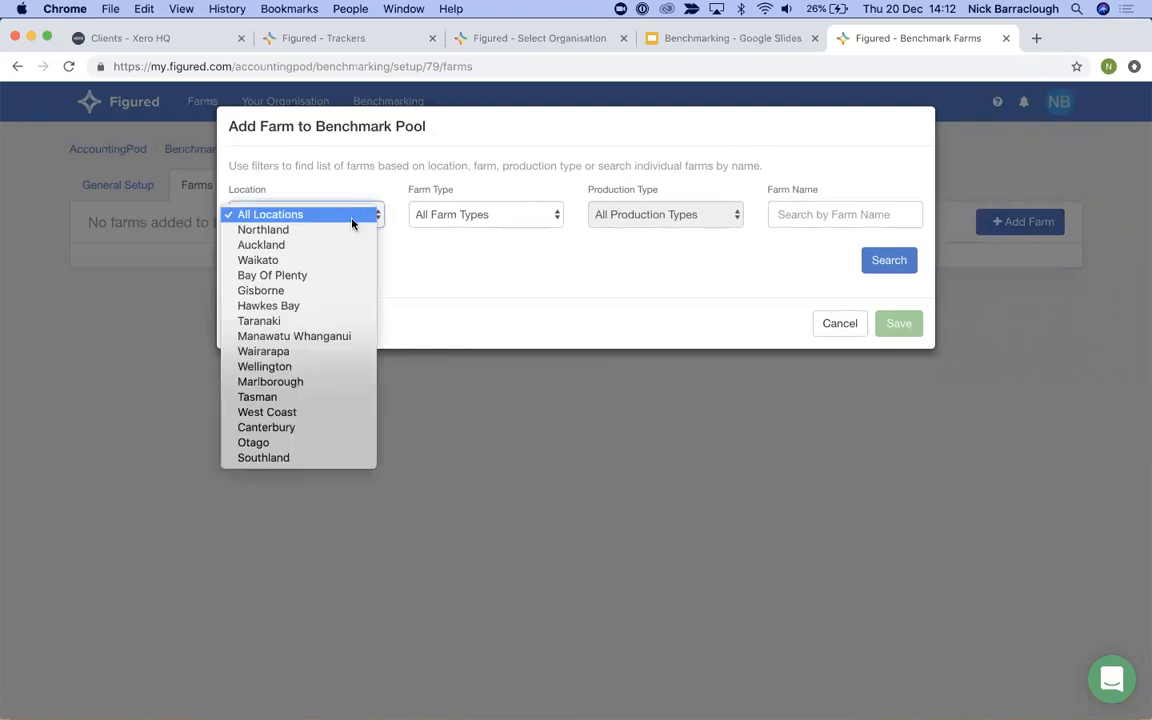
click(340, 458)
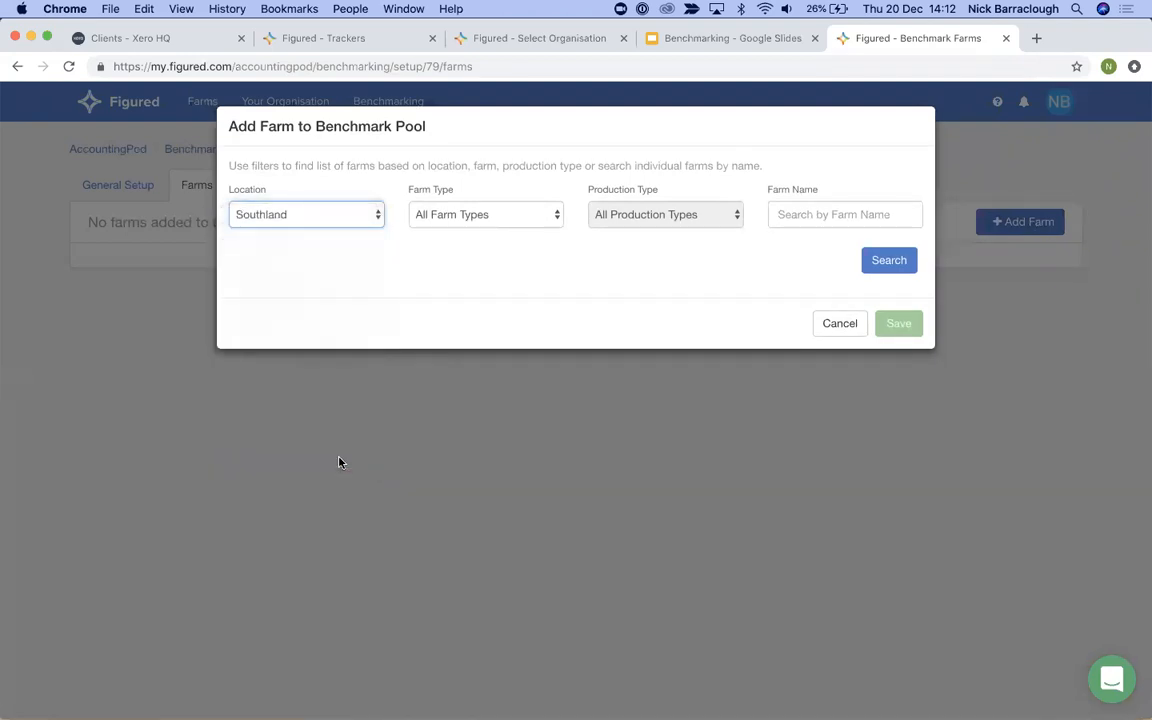
click(491, 215)
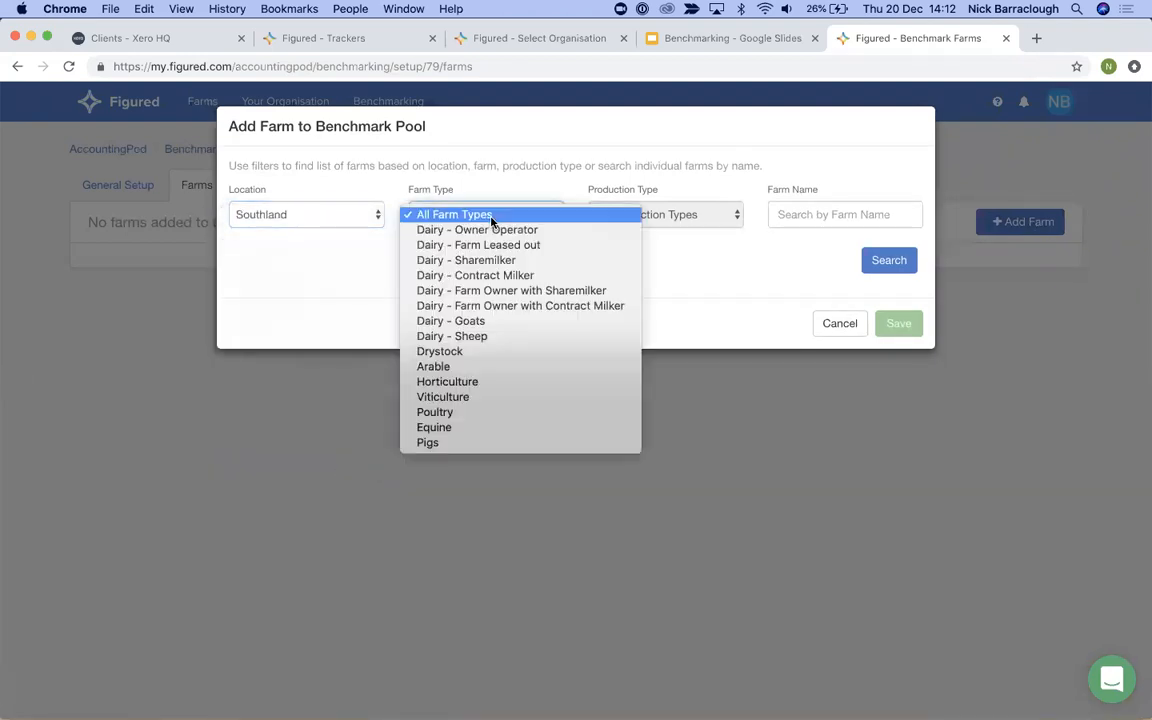
click(500, 229)
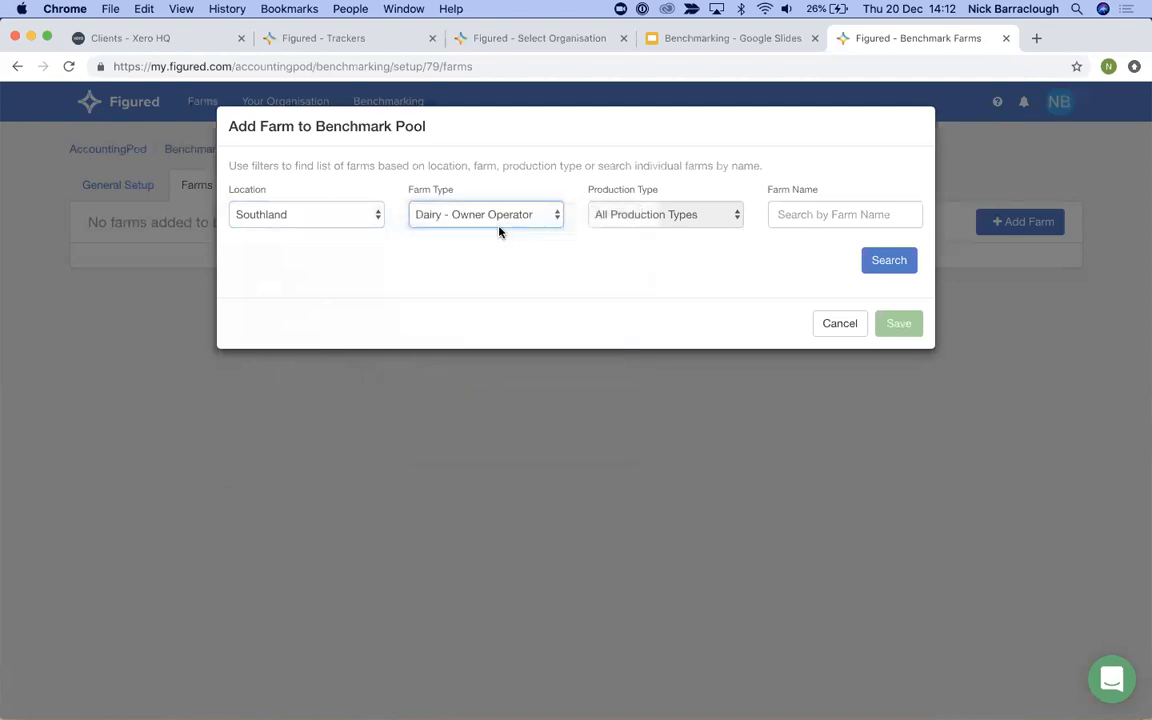
click(627, 227)
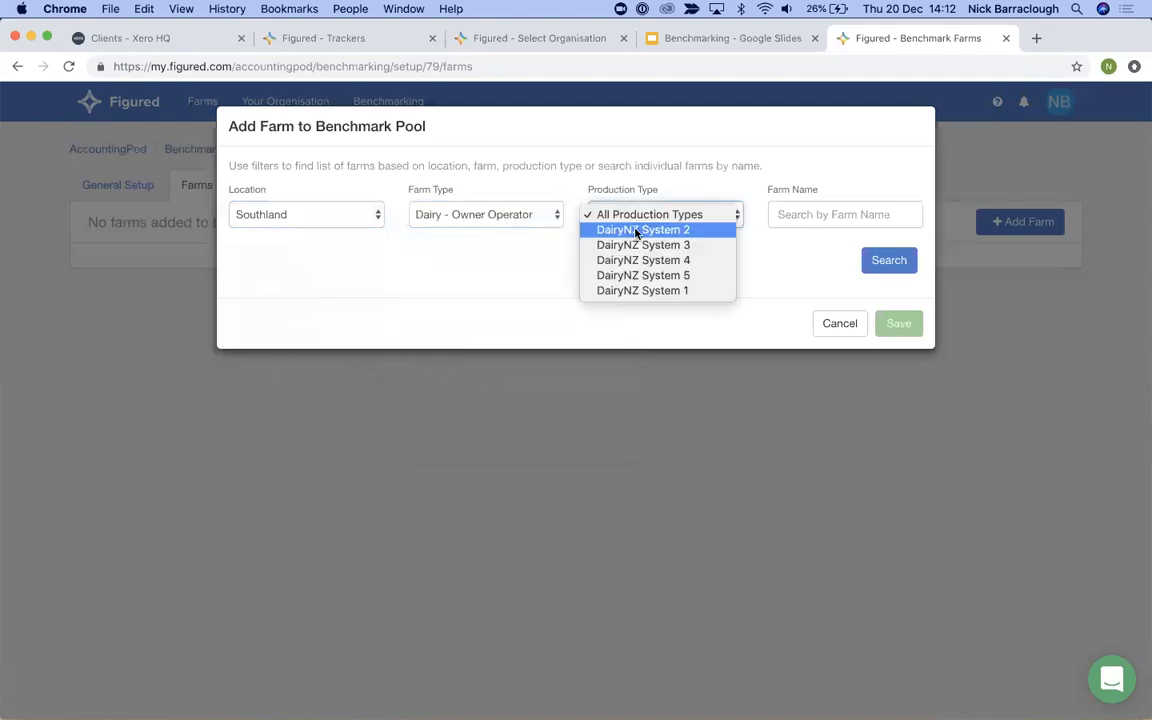
click(680, 264)
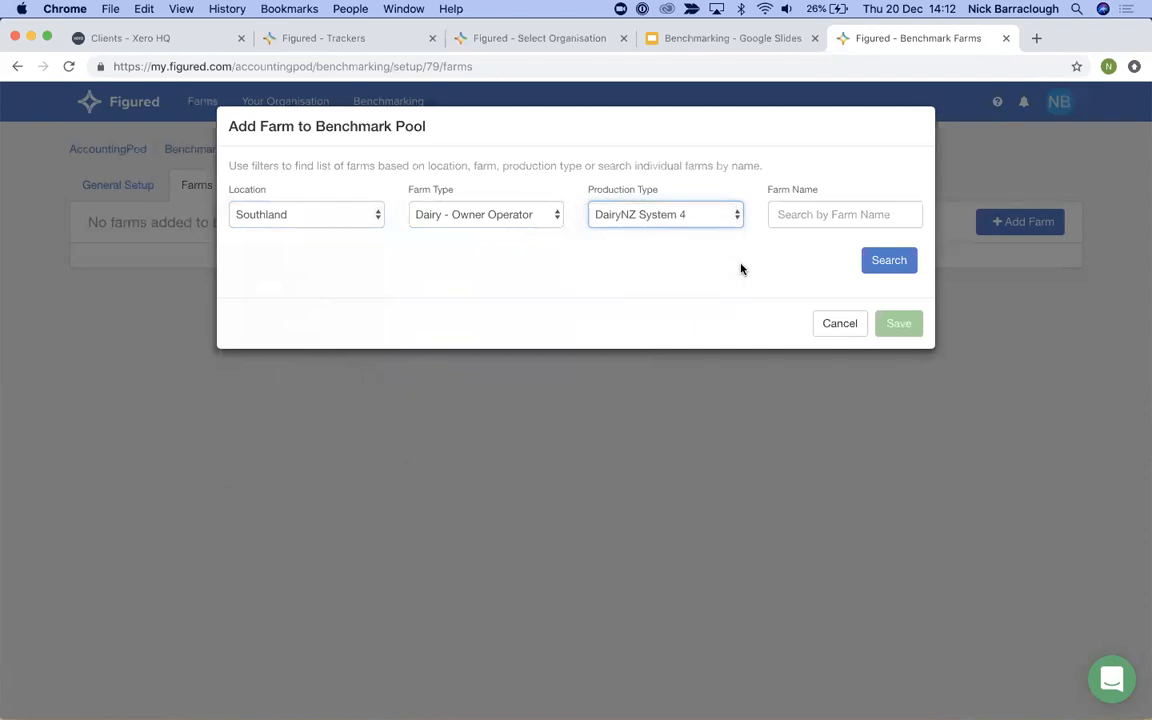
click(866, 265)
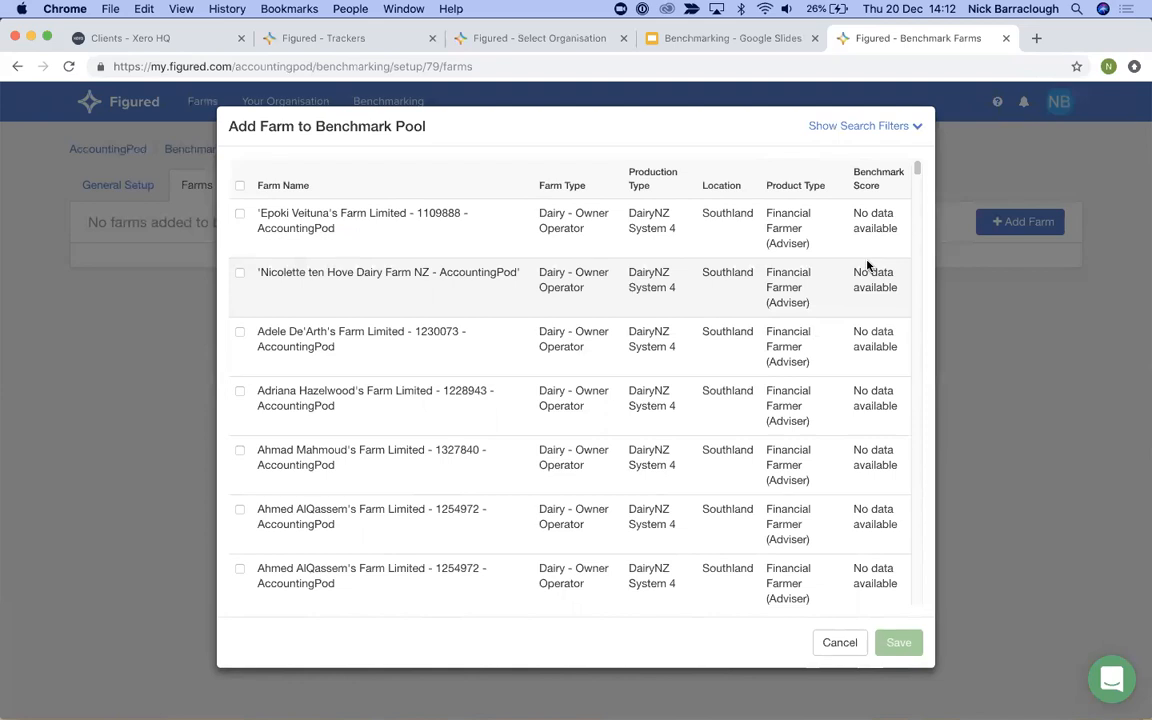
- Select seven of the found farms, starting with the third result, and save them to the benchmark pool
click(240, 331)
click(240, 390)
click(240, 450)
click(240, 509)
scroll(250, 470, down, 3)
click(240, 453)
click(240, 395)
click(240, 516)
click(905, 643)
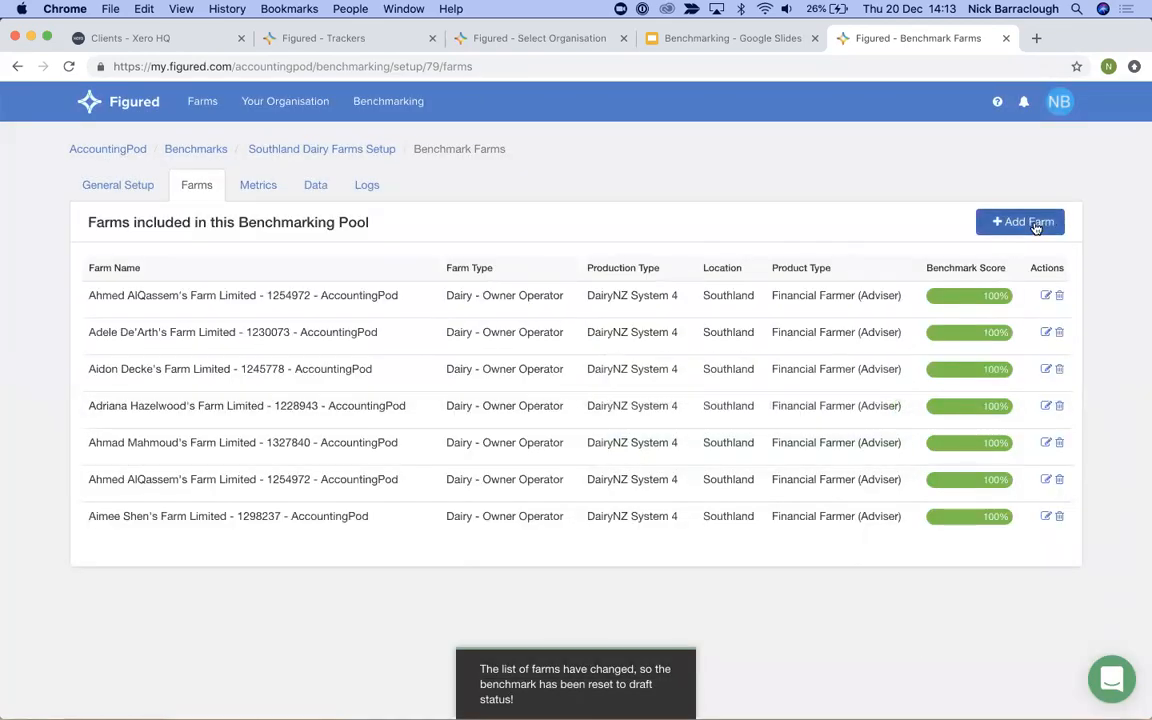
- Start adding another farm to the pool with the filters Southland, Dairy - Owner Operator and DairyNZ System 4
click(1036, 224)
click(296, 216)
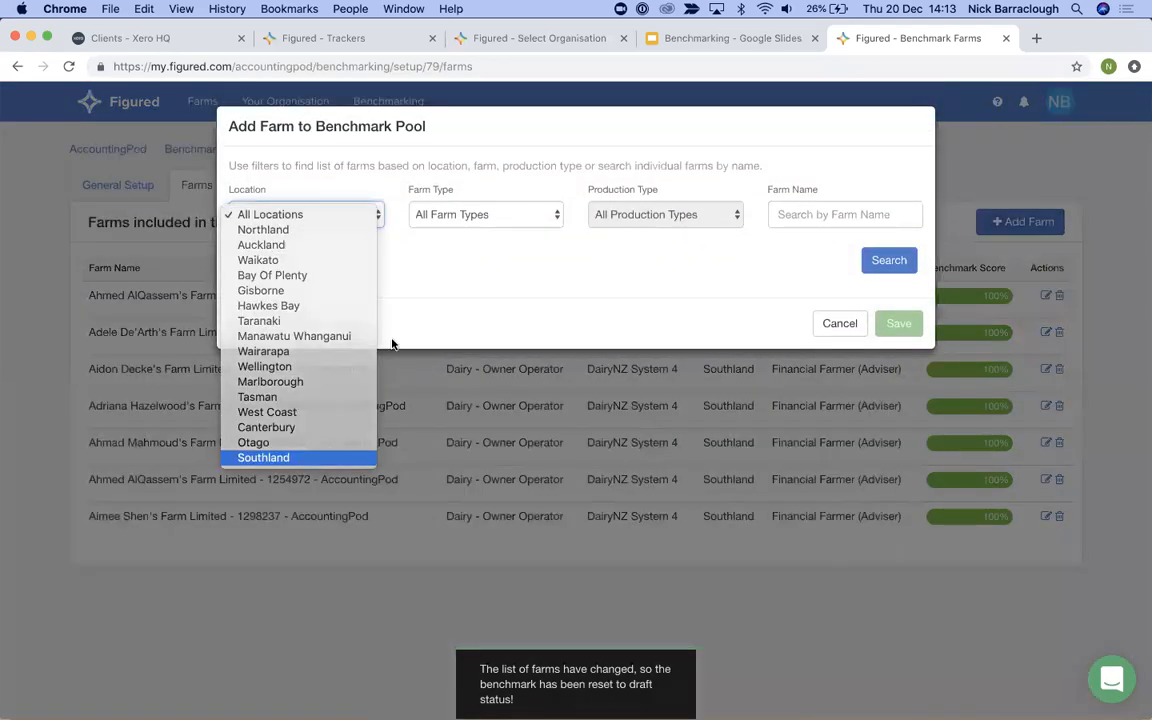
key(Return)
click(482, 212)
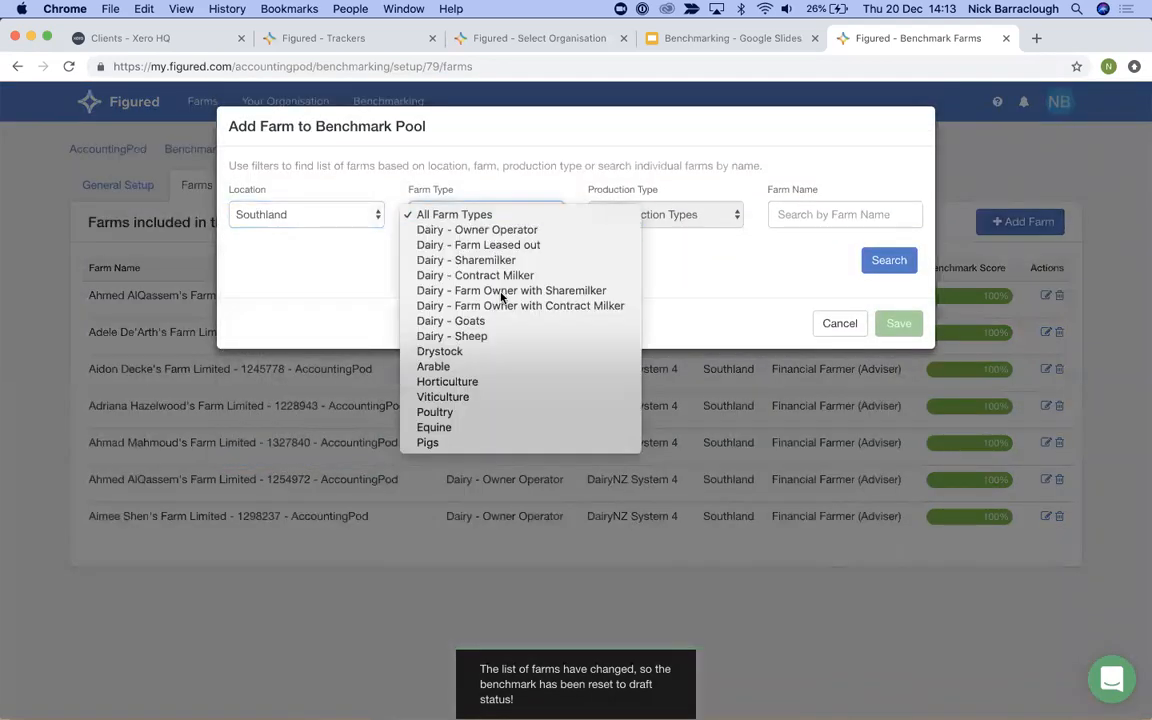
click(543, 227)
click(660, 214)
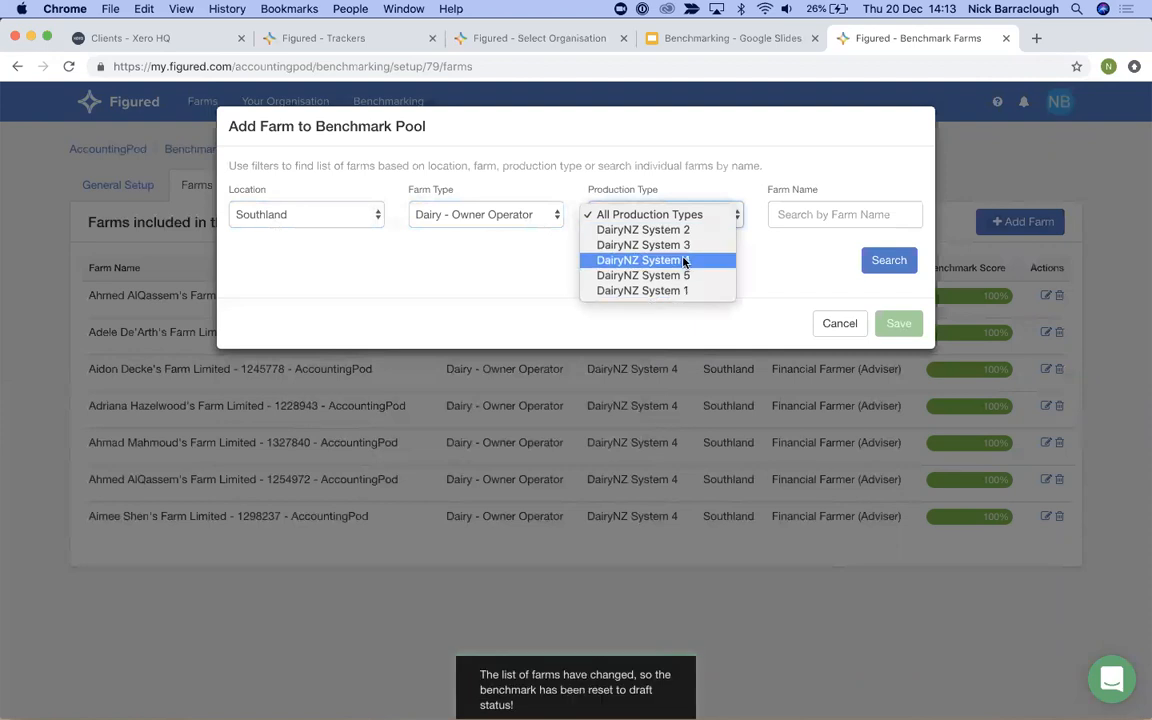
click(665, 260)
- Search the filtered farms by the farm owner's first name and add the matching dairy farm to the pool
click(857, 214)
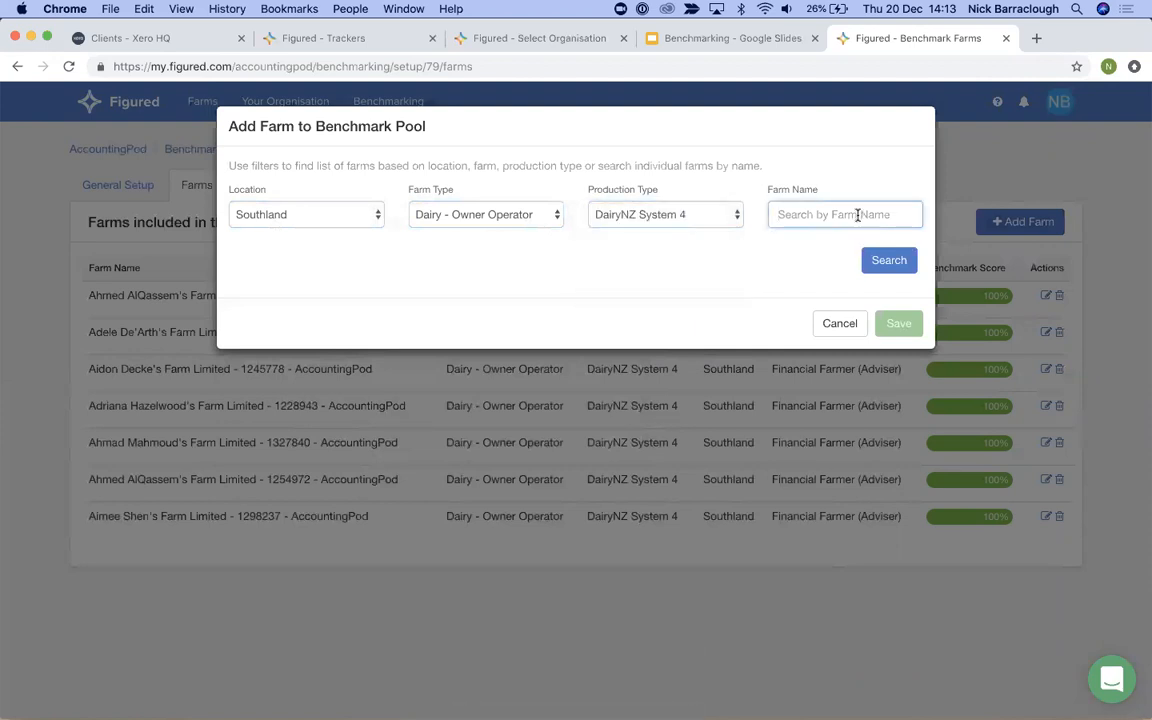
text(natalie)
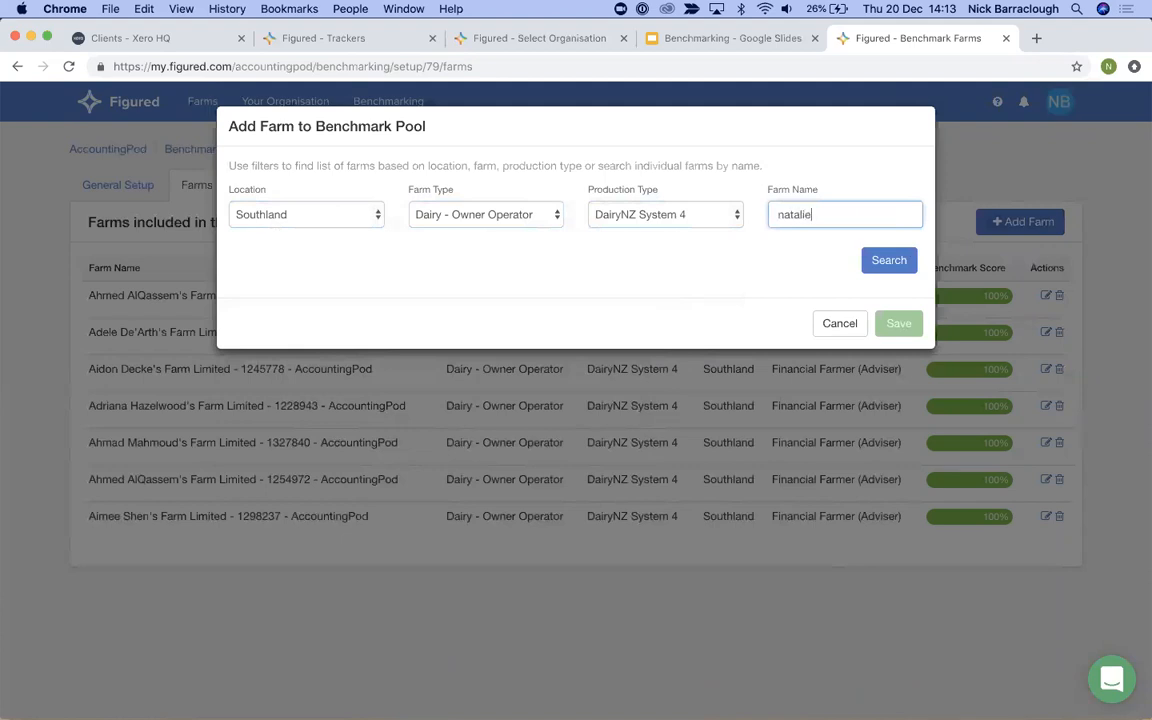
click(875, 260)
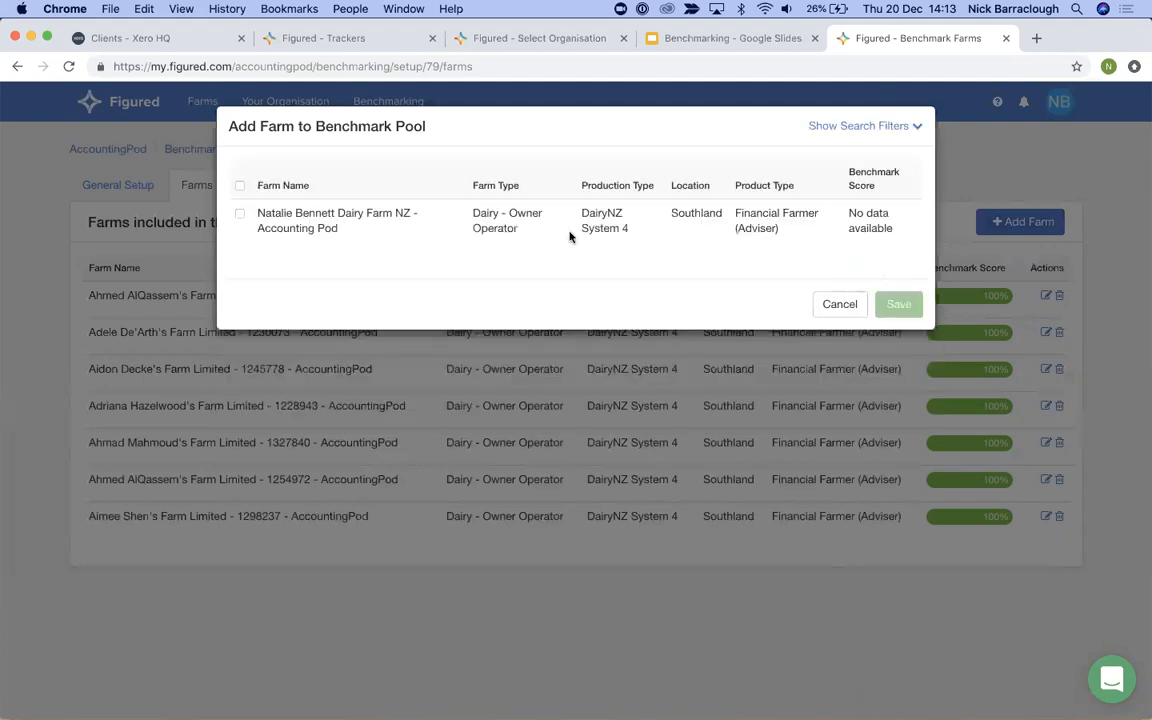
click(239, 214)
click(893, 304)
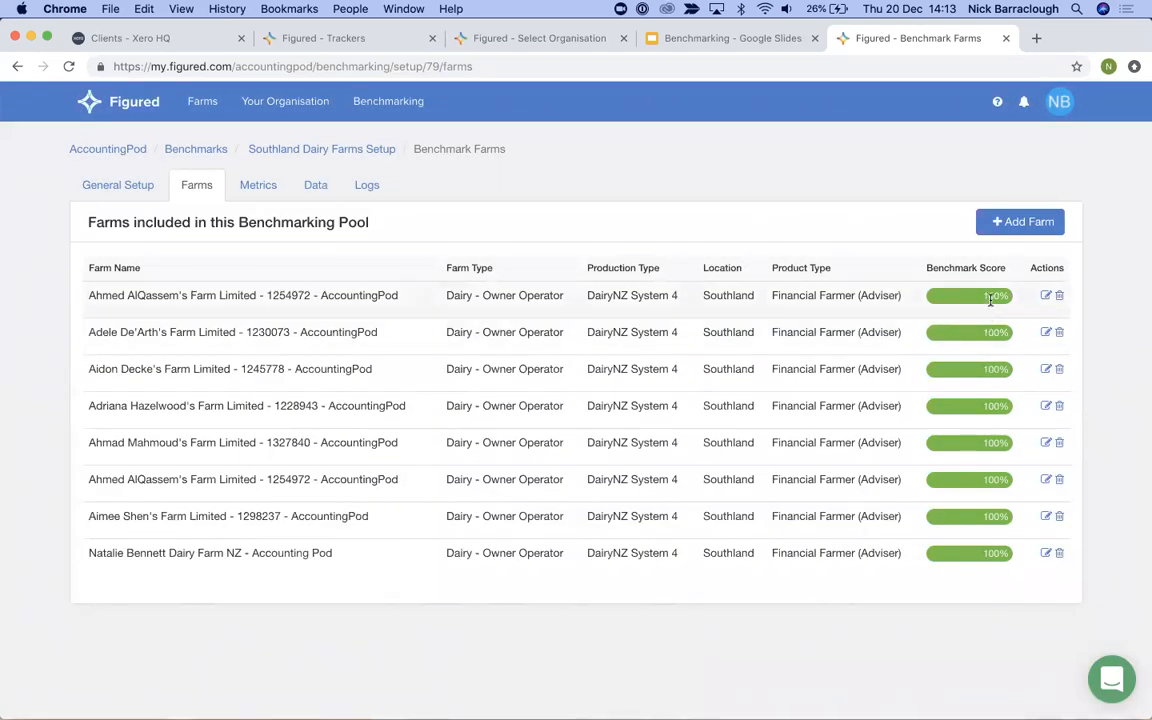
- Examine the first farm's benchmark score breakdown and its basic settings, and return to the pool's farm list
mouse_move(990, 297)
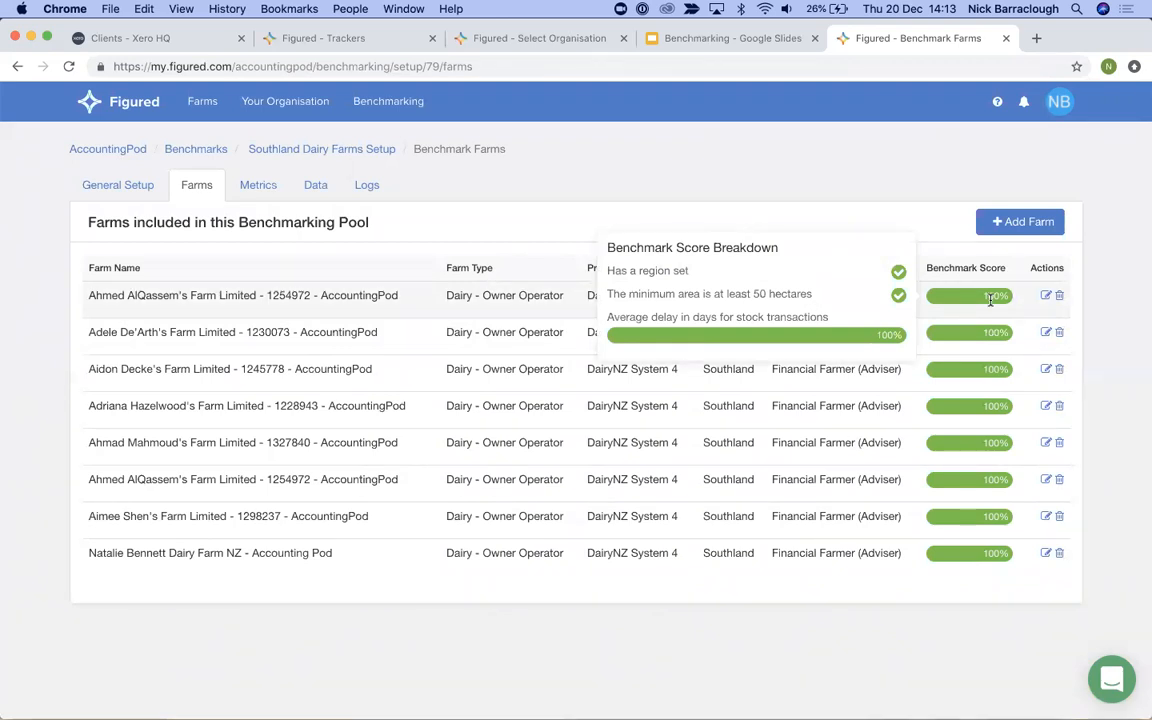
click(1046, 304)
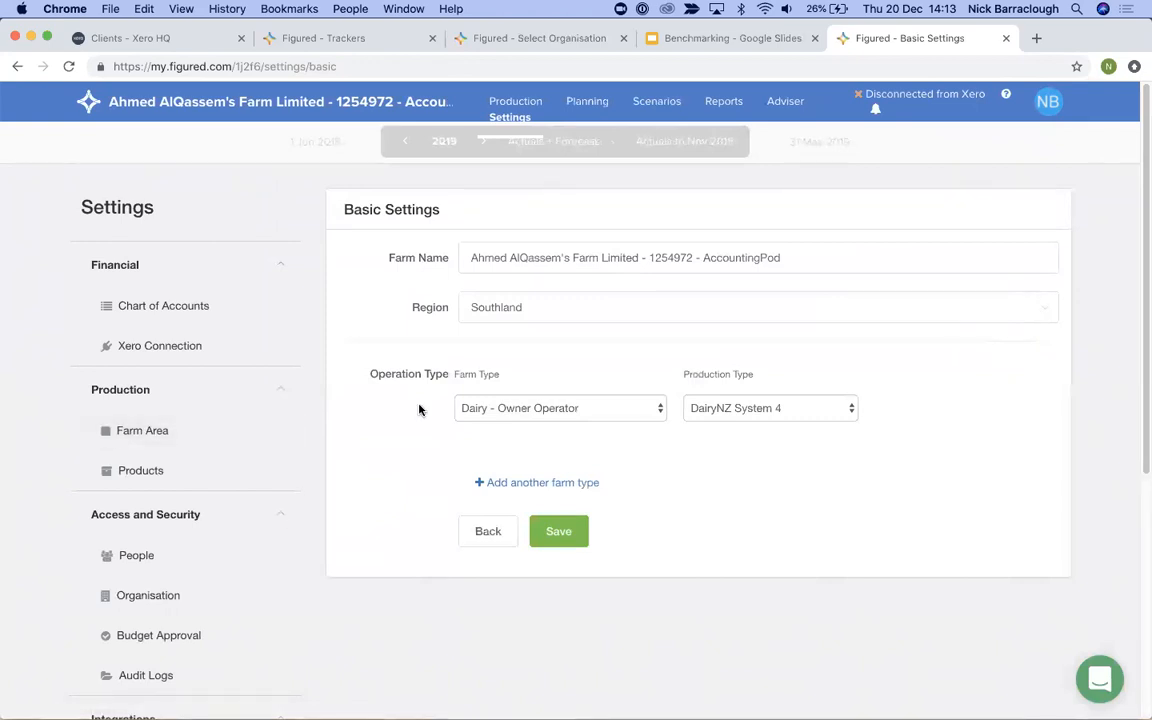
scroll(419, 408, left, 5)
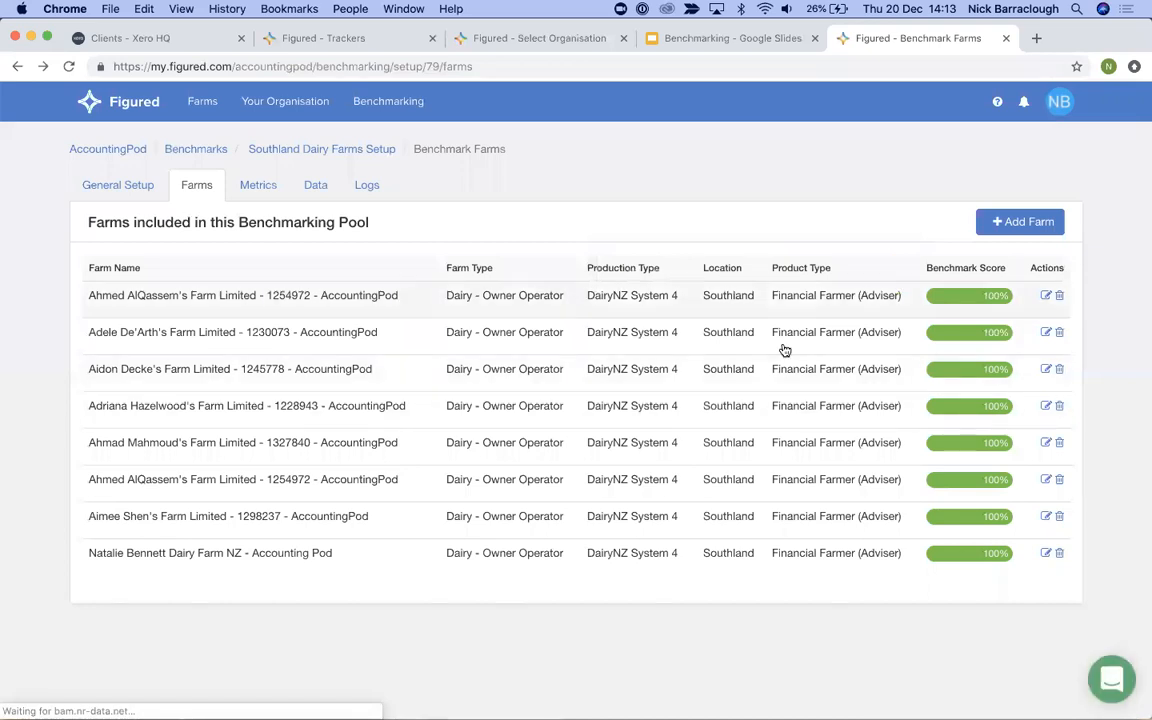
- Enable the Kilograms of Milk Solids, Stock Units, Peak Cows Milked, Milking Platform Area and Hectares metrics and save them
click(259, 185)
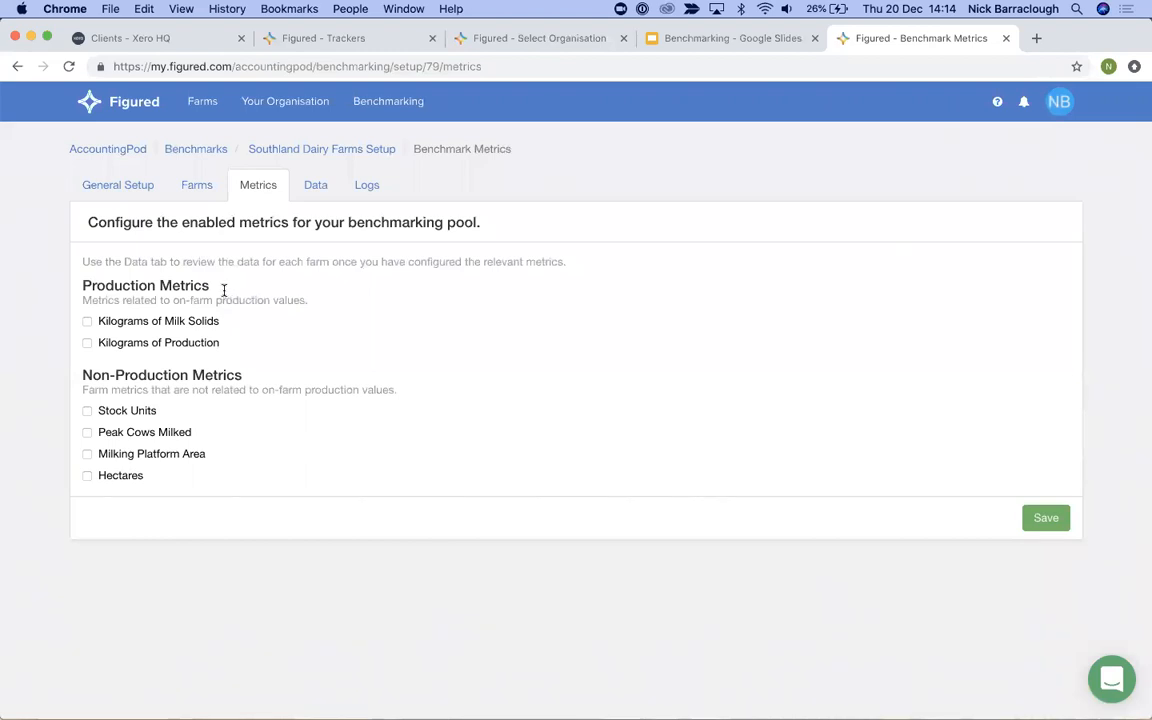
click(166, 322)
click(135, 435)
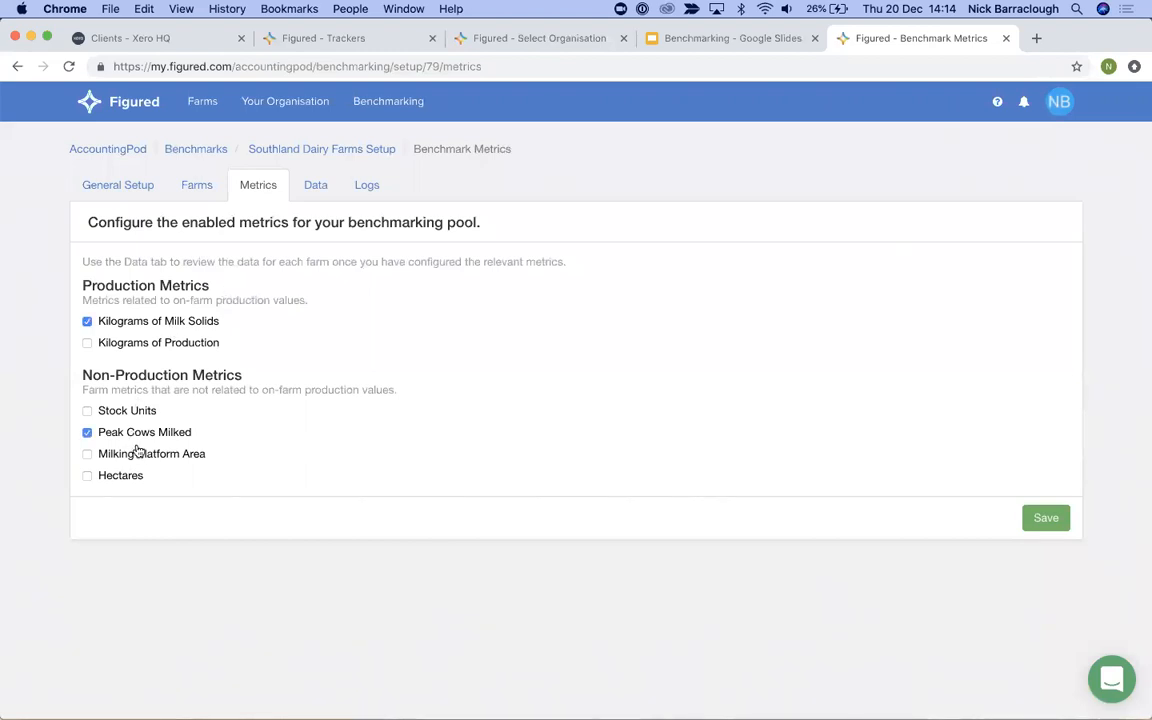
click(141, 455)
click(126, 479)
click(125, 414)
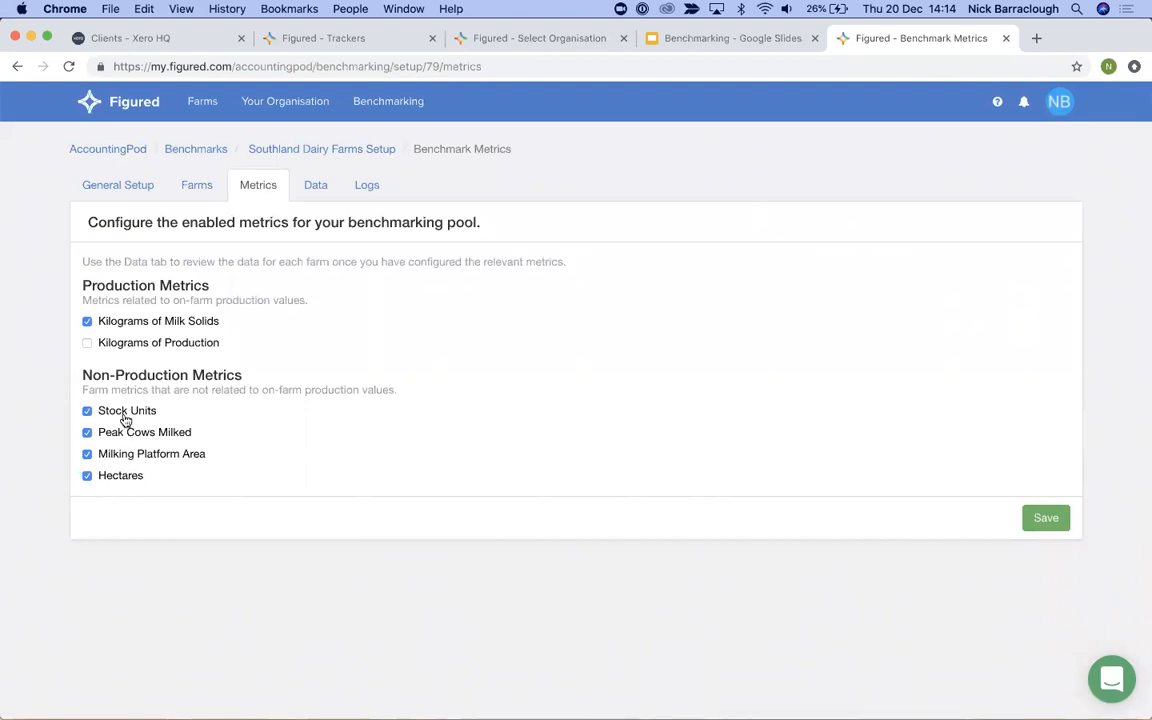
click(1054, 526)
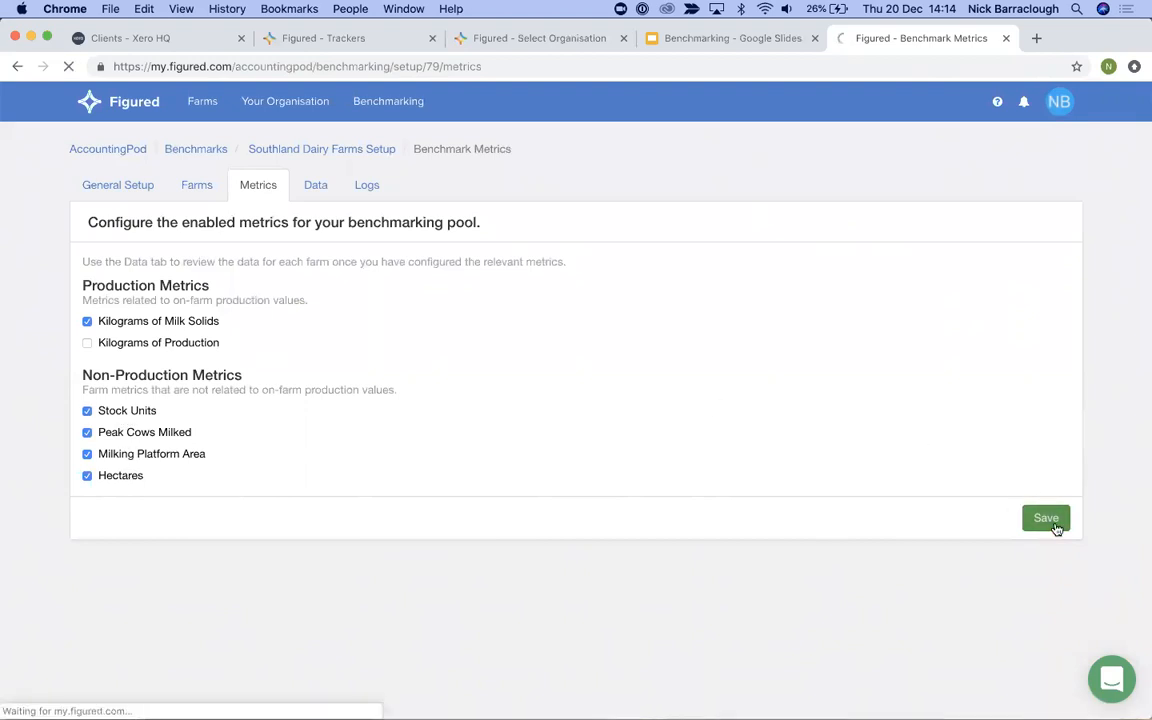
- Check the recalculated benchmark scores of the farms in the pool
click(214, 193)
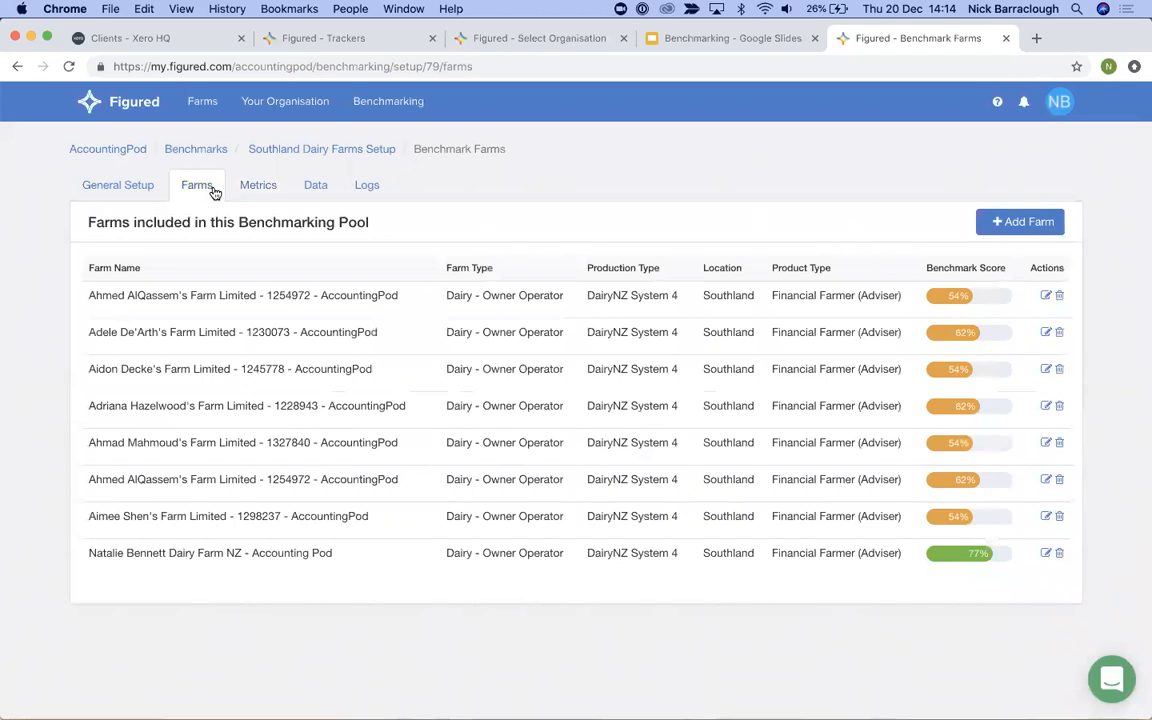
mouse_move(950, 555)
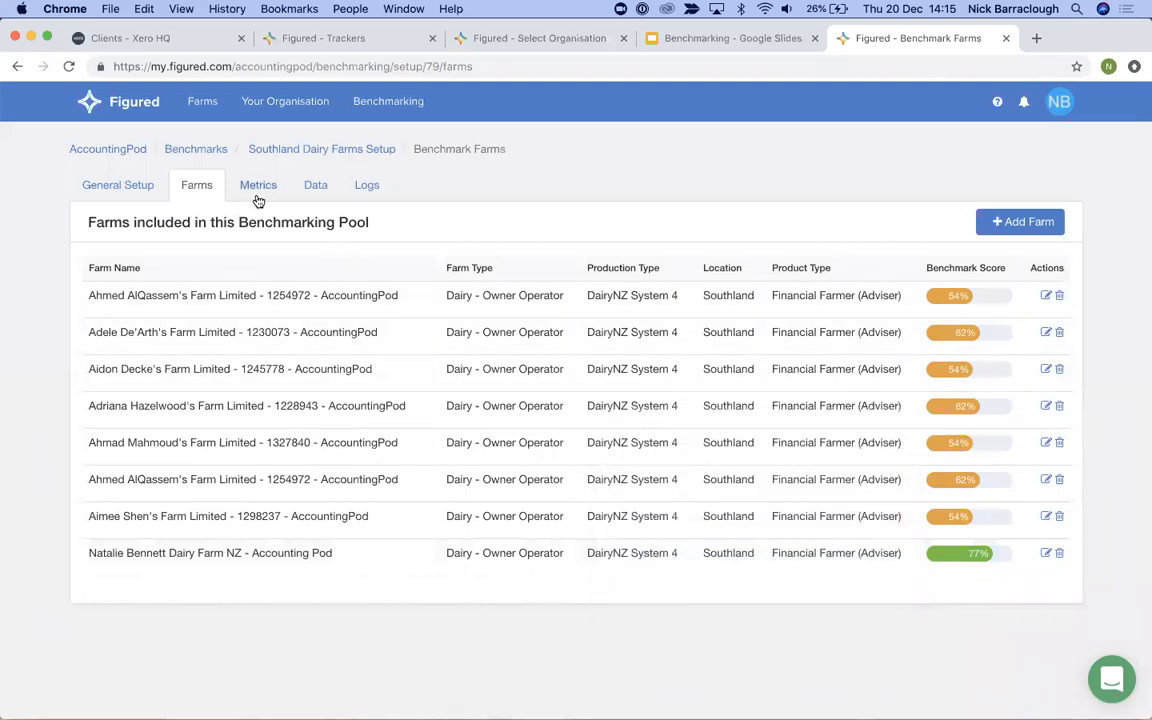
- Run the benchmark and refresh the farm data for the Kilograms of Milk Solids metric
click(316, 186)
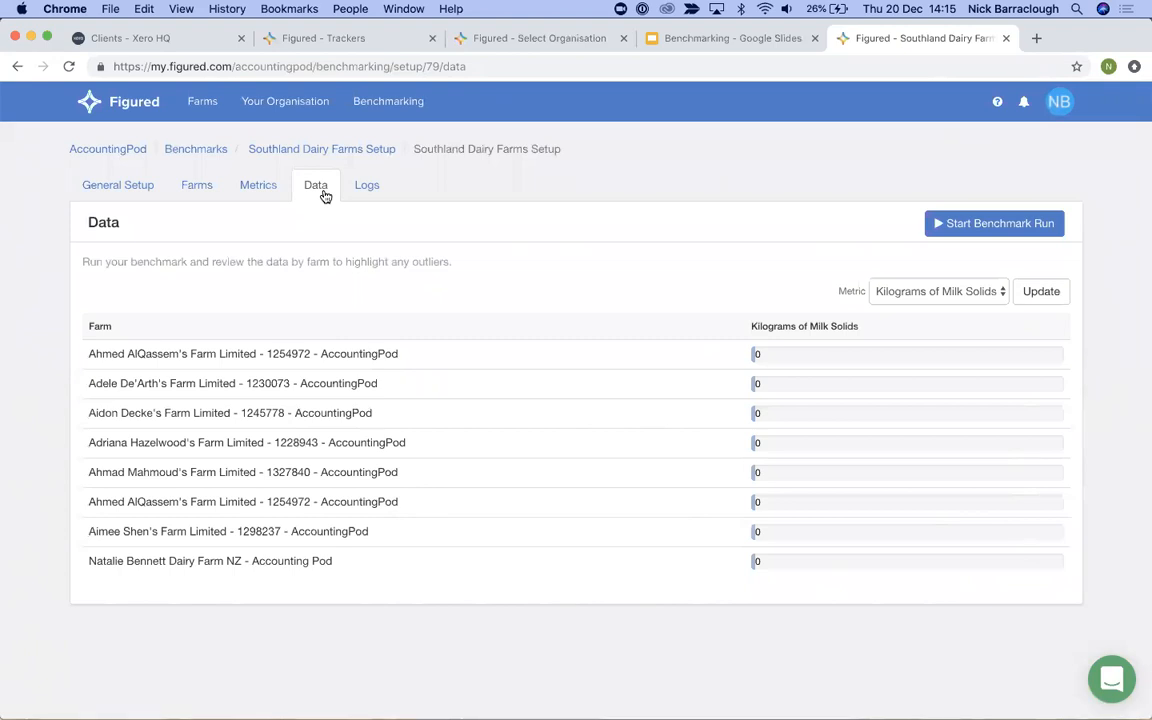
click(1020, 225)
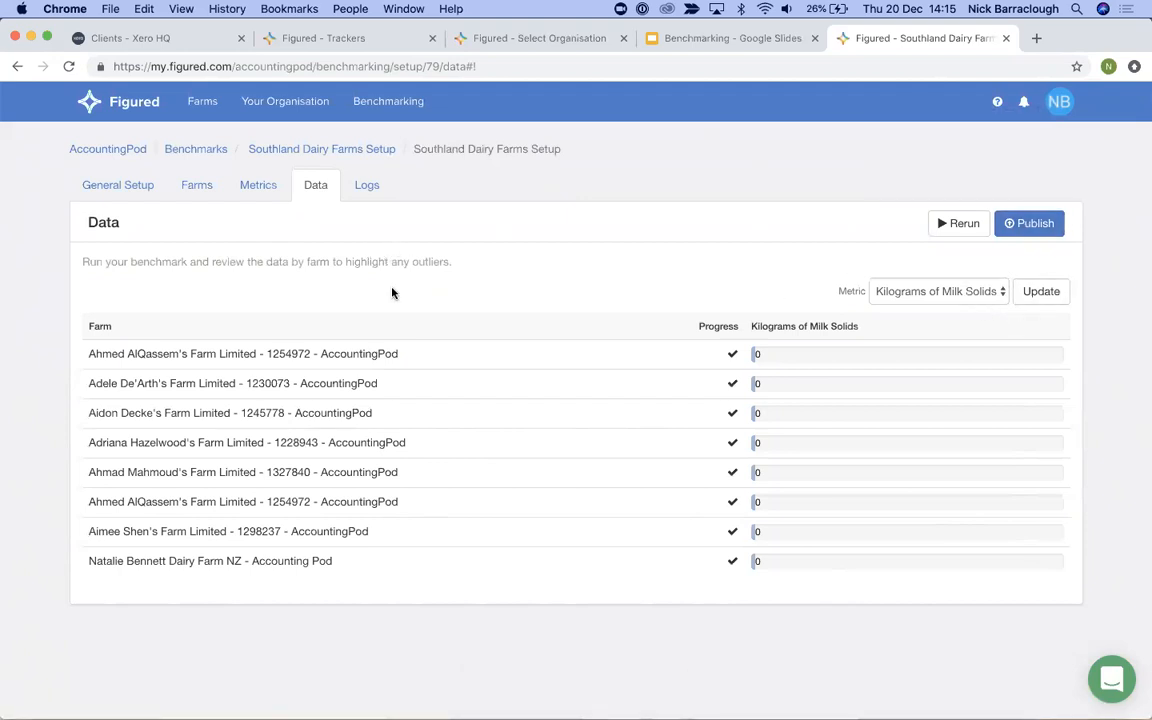
click(1031, 300)
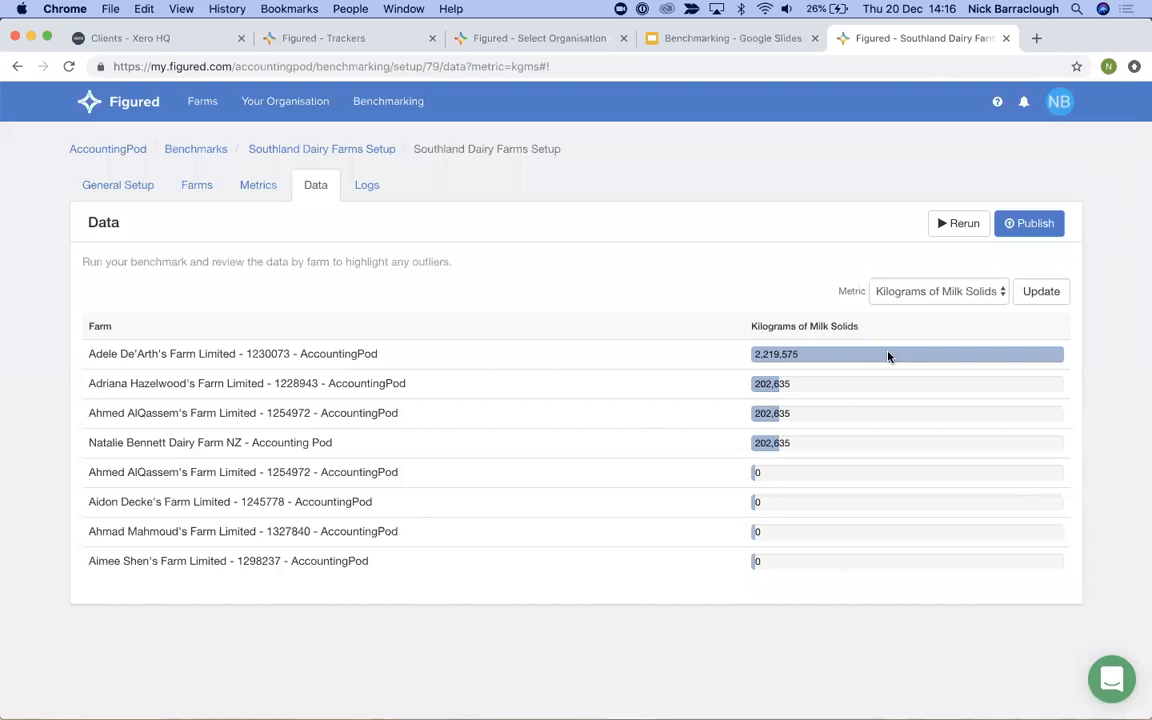
- Review each farm's data for the Hectares and Milking Platform Area metrics
click(933, 293)
click(940, 352)
click(1041, 297)
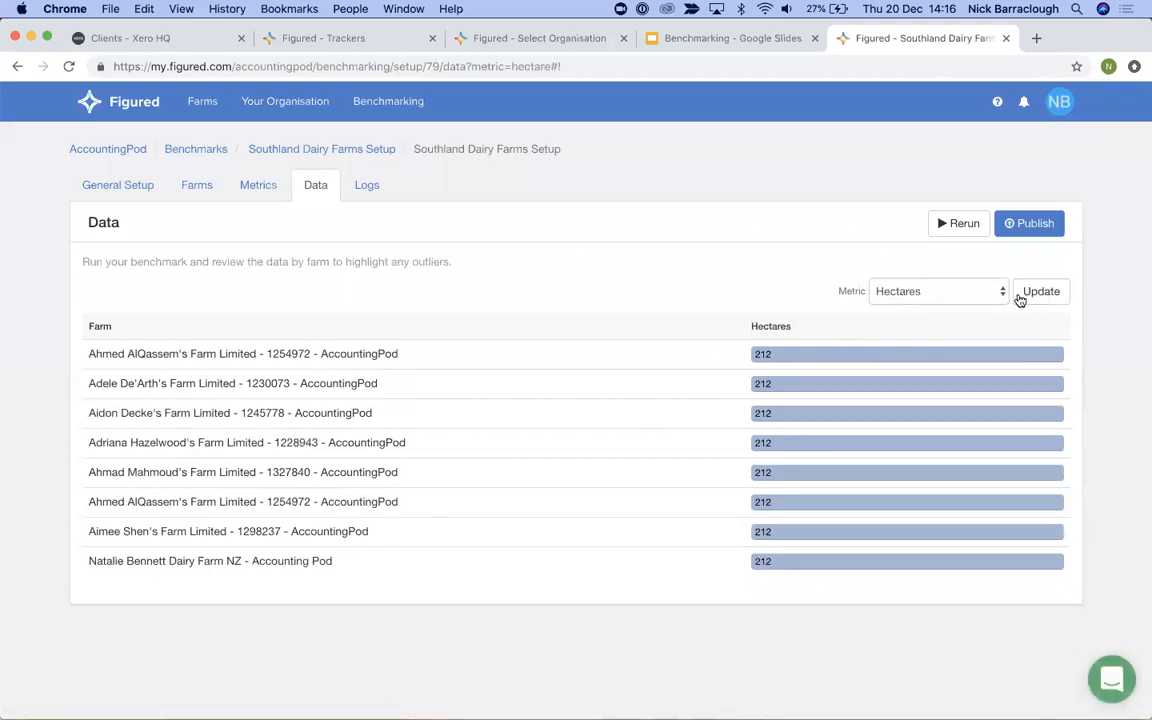
click(984, 294)
click(940, 276)
click(1030, 296)
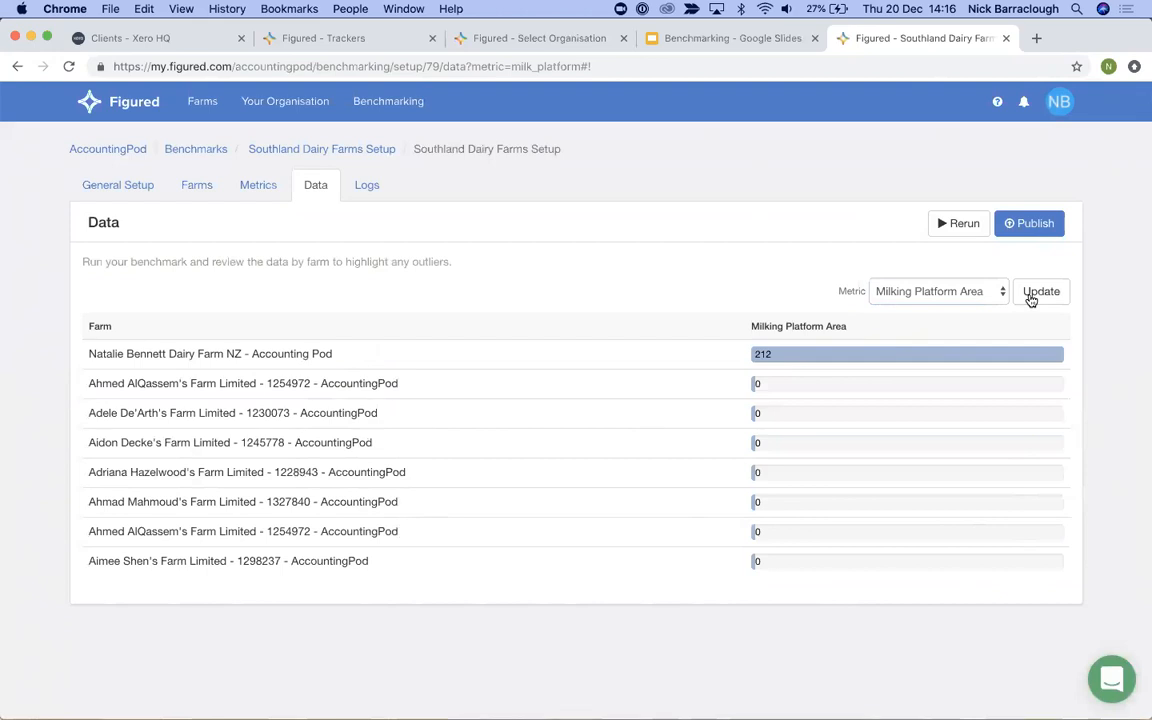
- Review each farm's Stock Units data and switch the metric back to Kilograms of Milk Solids
click(975, 296)
click(958, 262)
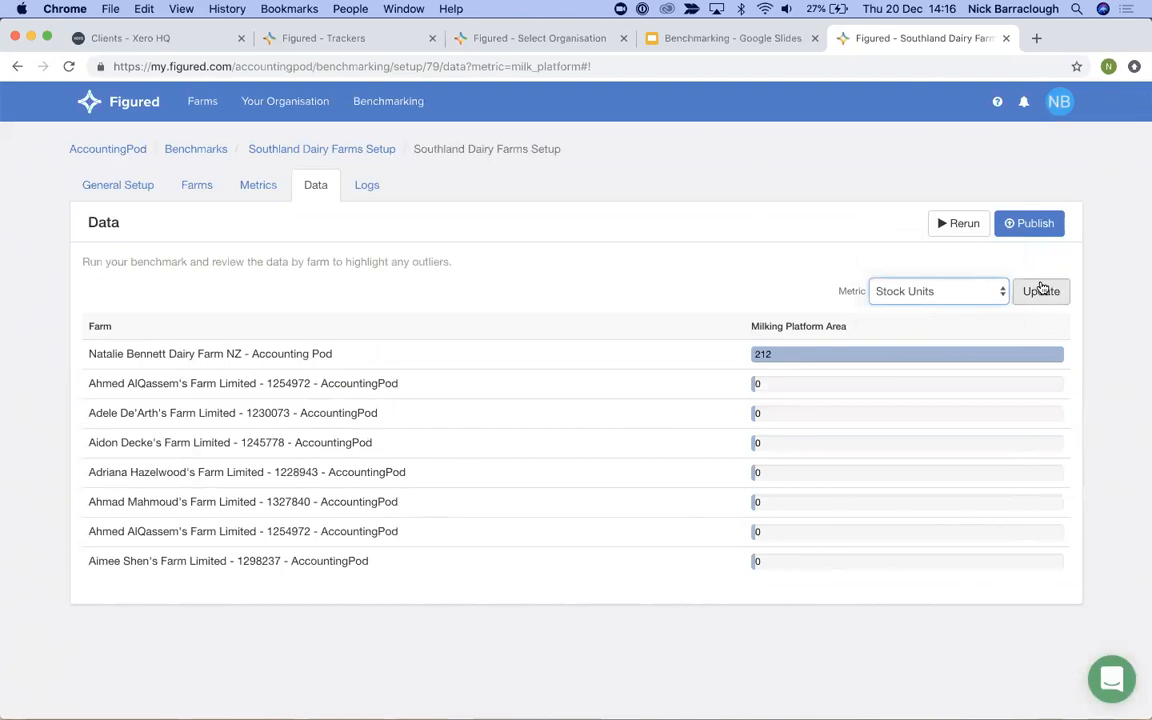
click(1041, 291)
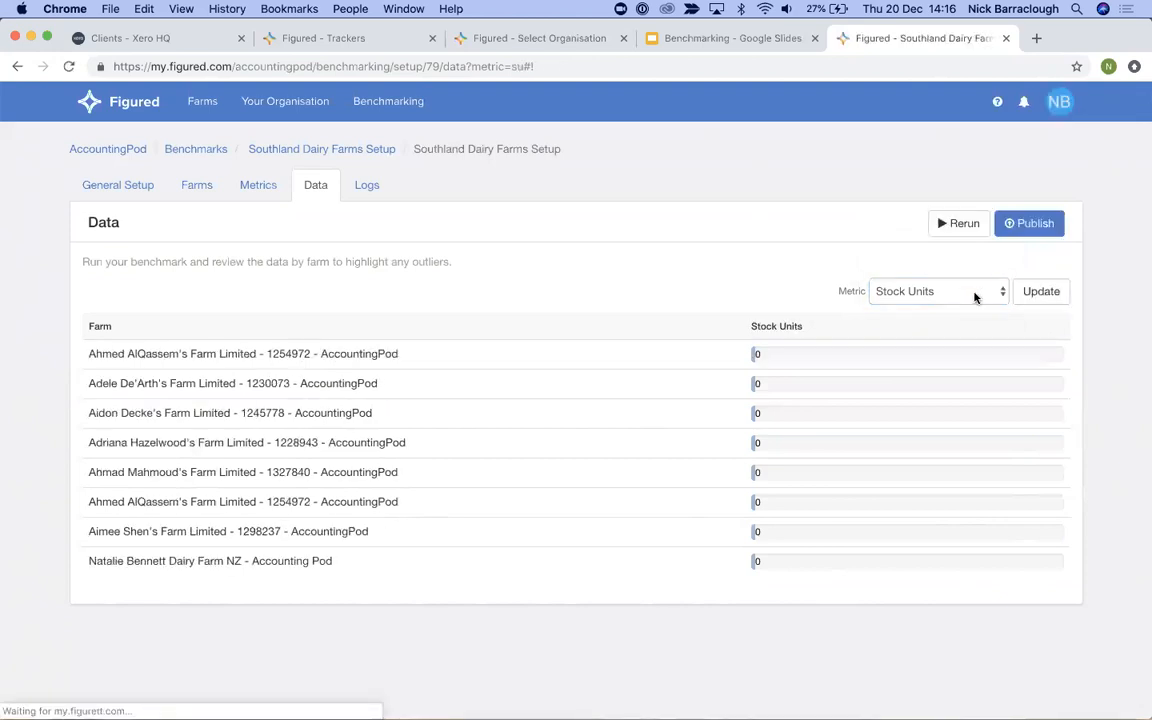
click(977, 296)
click(975, 274)
click(1023, 294)
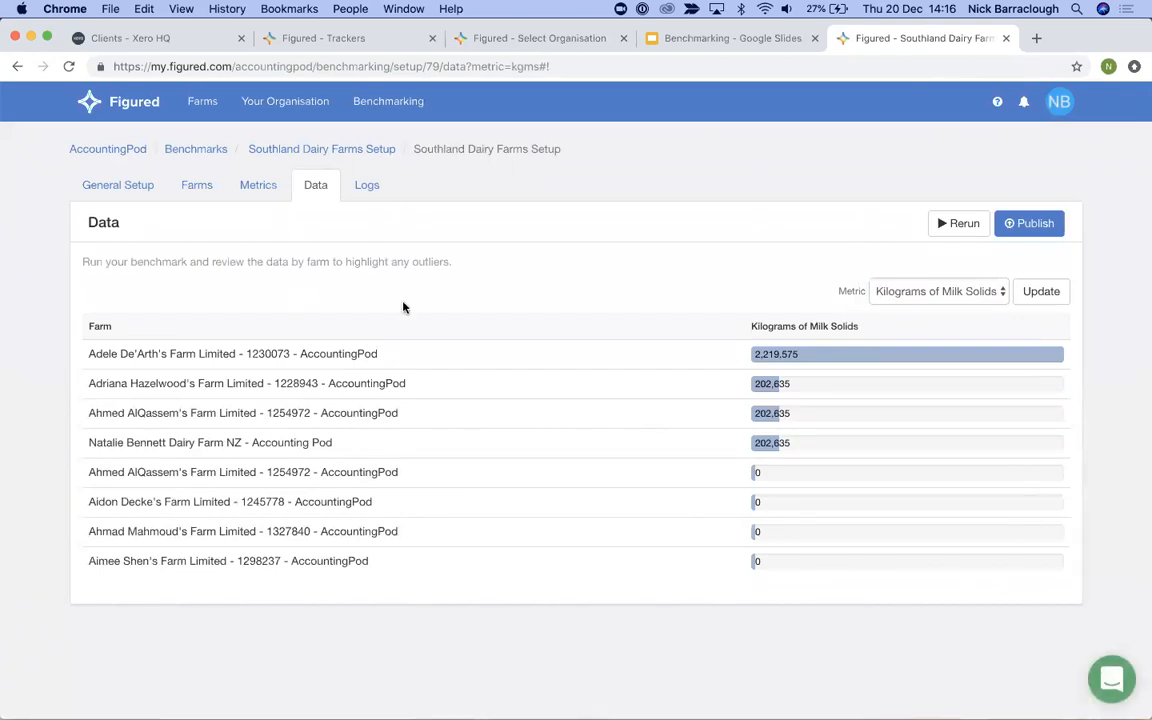
- Search all farms available for the benchmark pool and select the five Southland owner-operator farms listed directly after those already in the pool
click(198, 190)
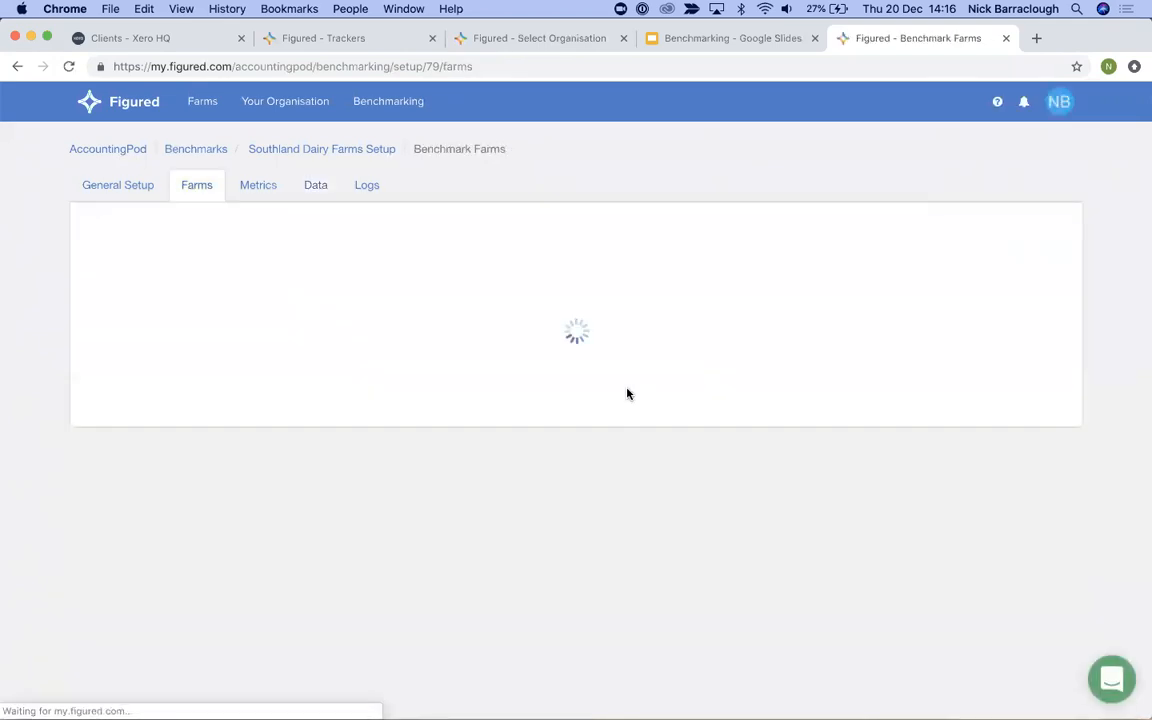
click(1012, 228)
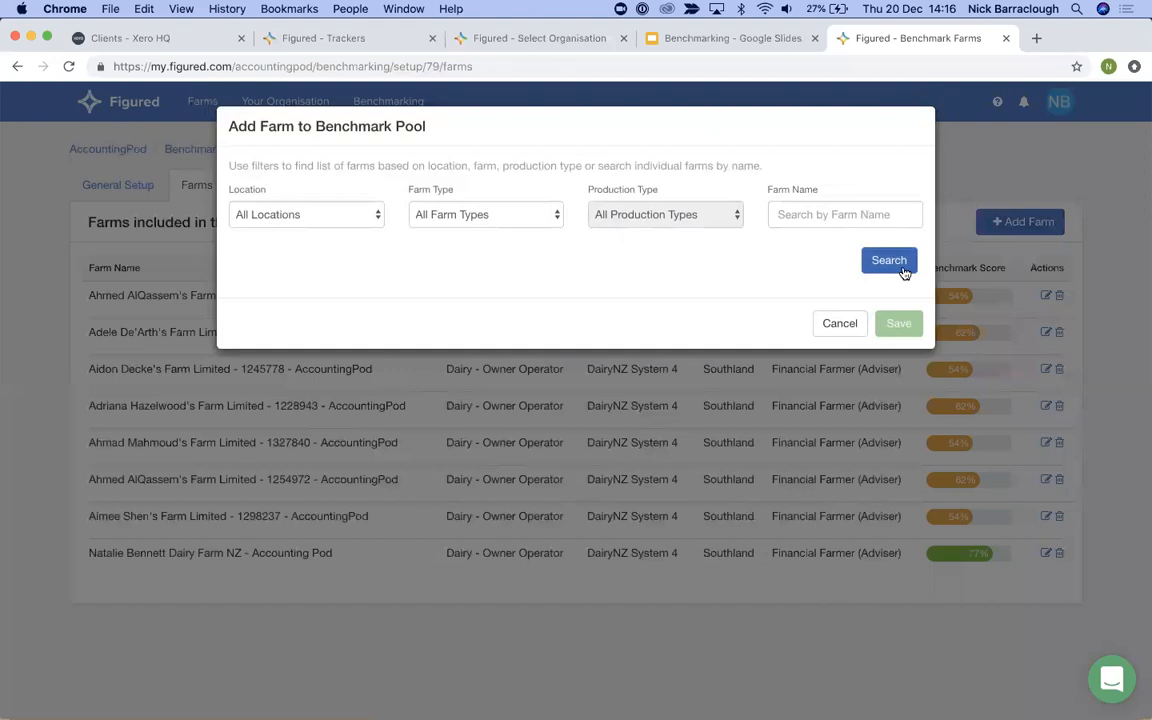
click(904, 270)
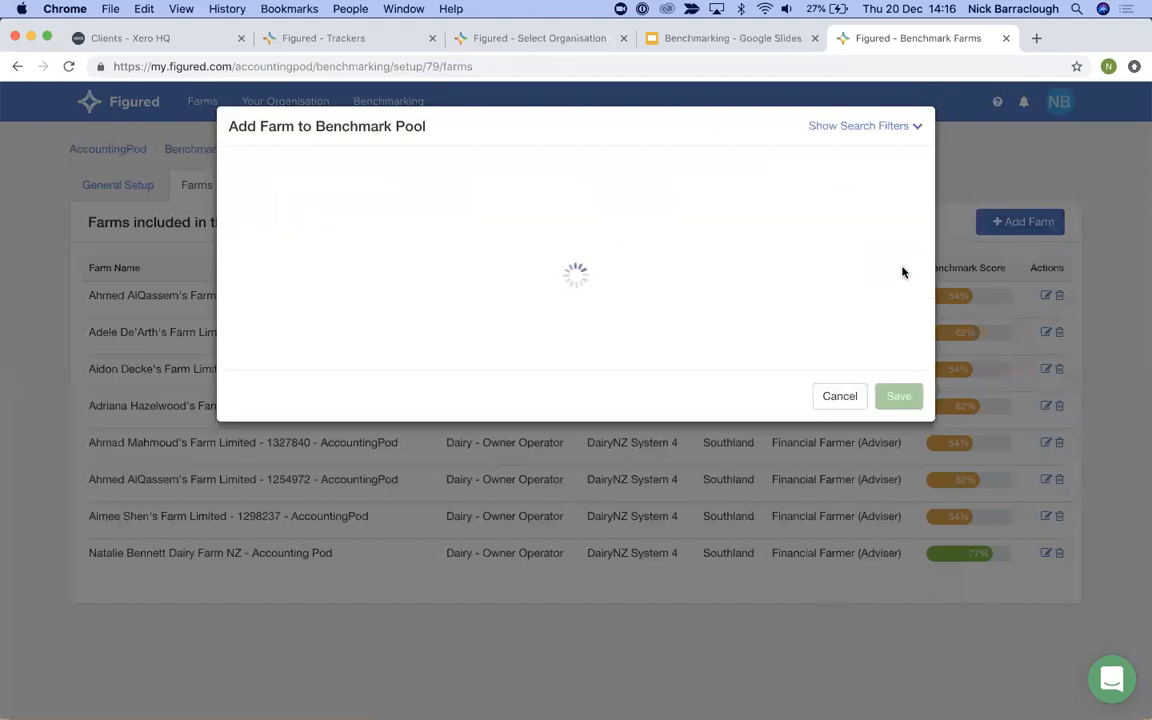
scroll(498, 374, down, 1)
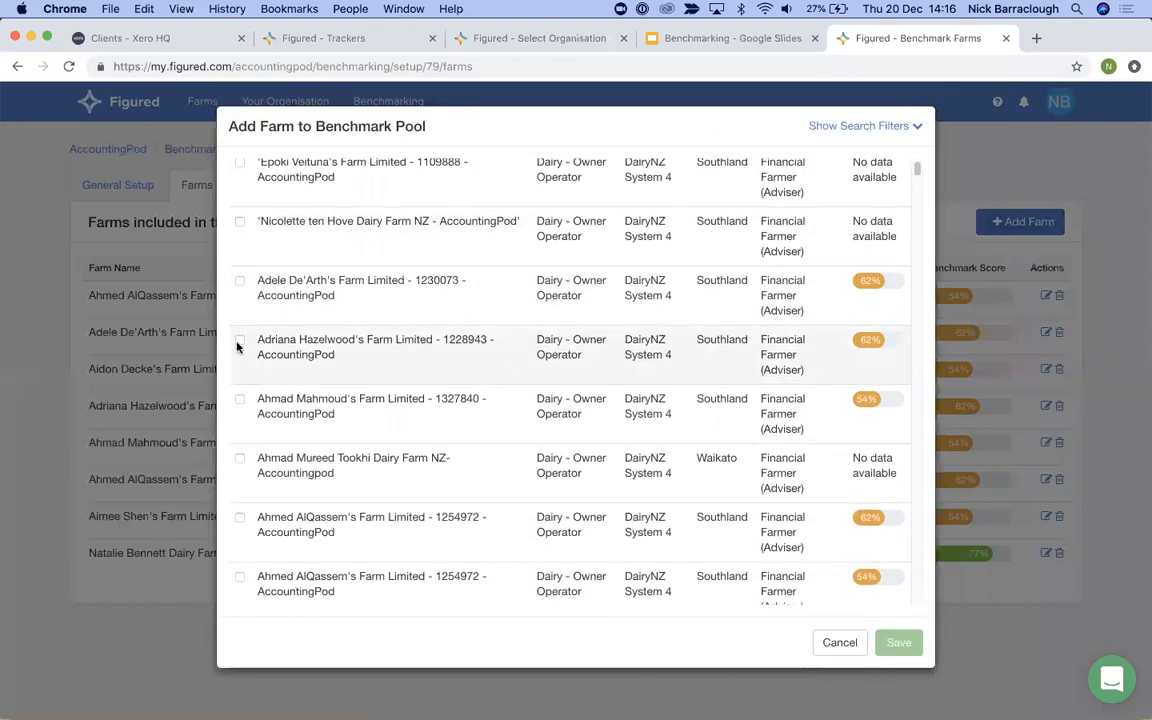
scroll(262, 386, down, 5)
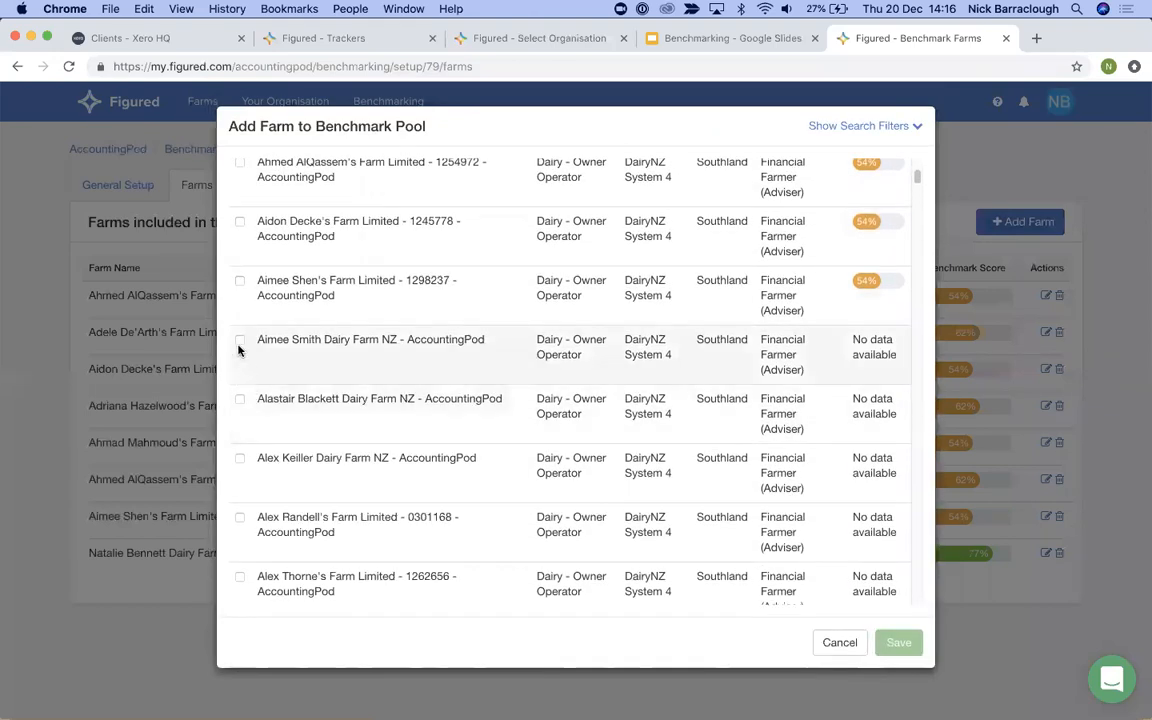
click(240, 340)
click(240, 399)
click(240, 458)
click(240, 517)
click(240, 577)
- Select the next nine Southland owner-operator farms in the list and save the whole selection to the benchmark pool
scroll(240, 560, down, 4)
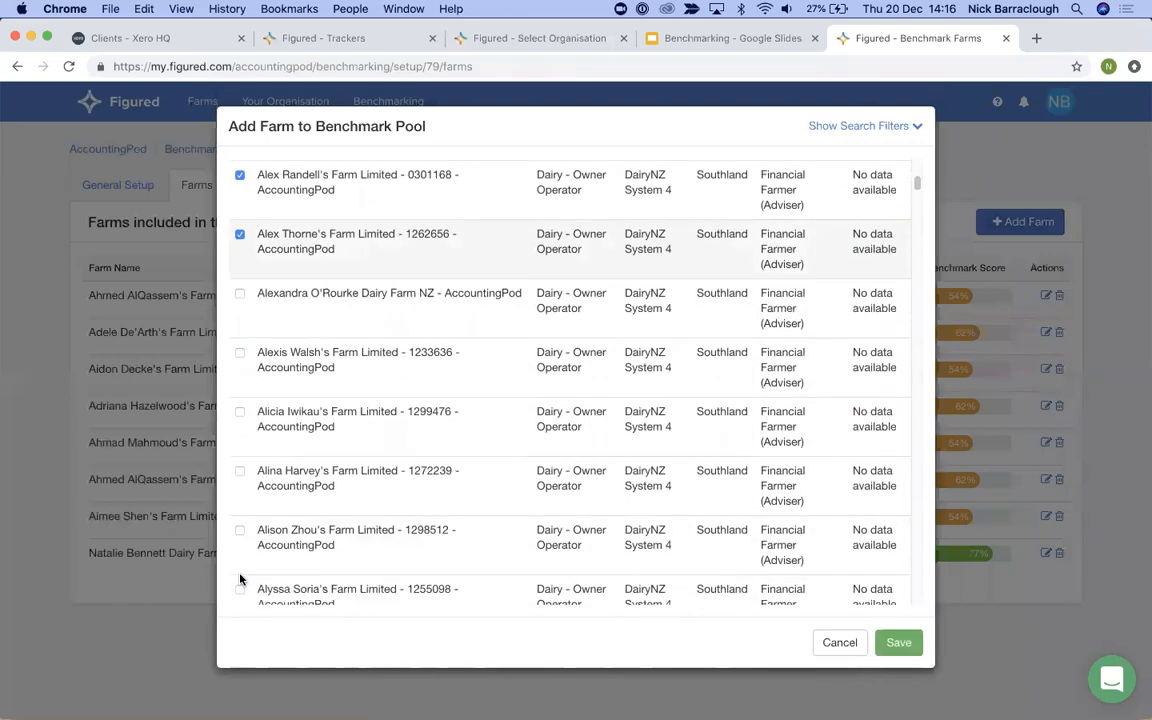
click(240, 273)
click(240, 334)
click(240, 392)
click(240, 451)
click(241, 514)
click(240, 570)
scroll(245, 590, down, 5)
click(240, 362)
click(240, 420)
click(240, 483)
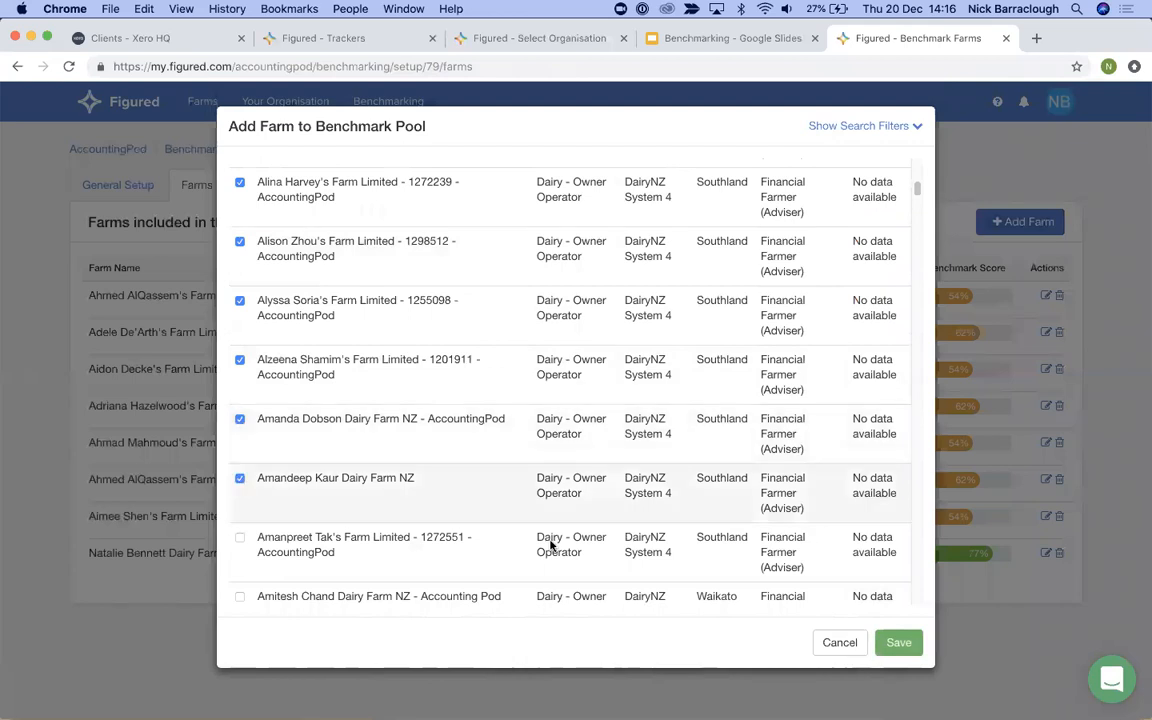
click(900, 638)
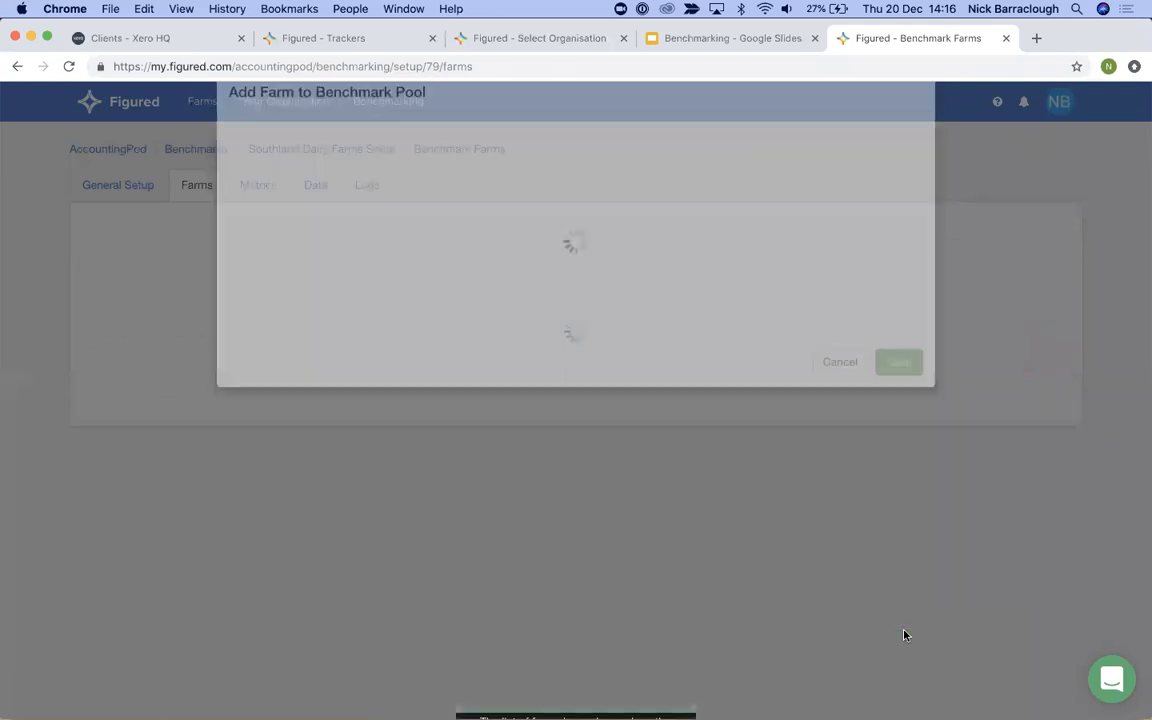
- Run the benchmark for the enlarged farm pool and refresh its Kilograms of Milk Solids data
scroll(419, 353, down, 5)
scroll(571, 419, up, 5)
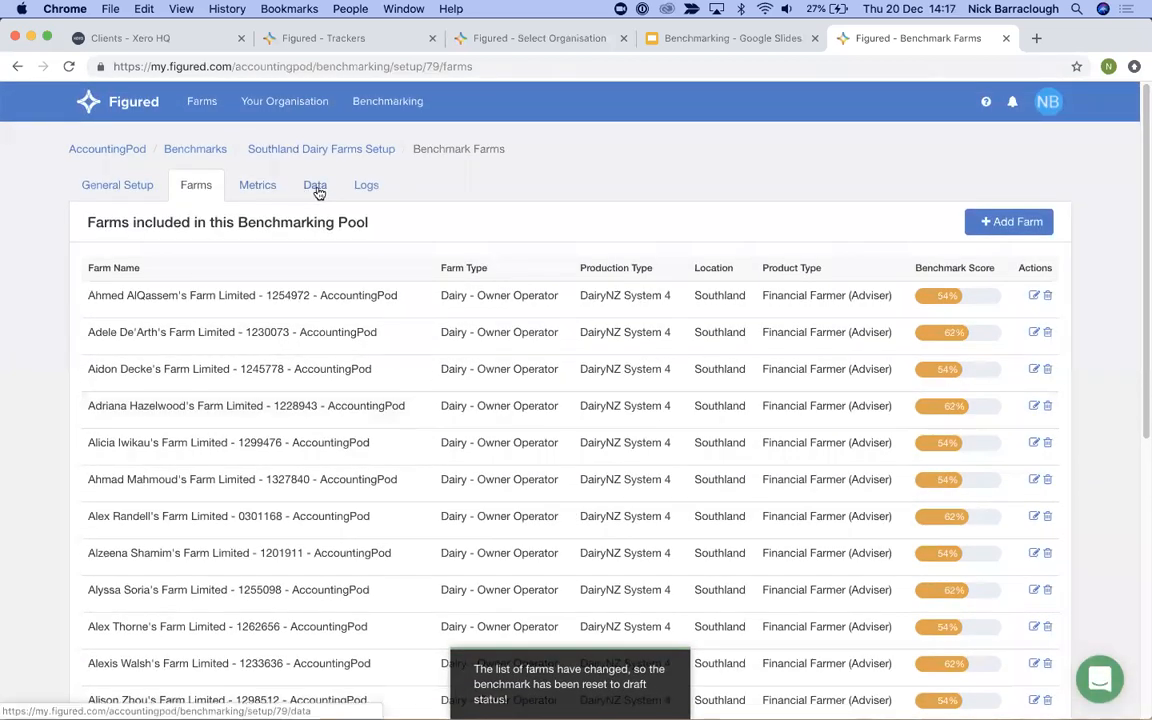
click(308, 187)
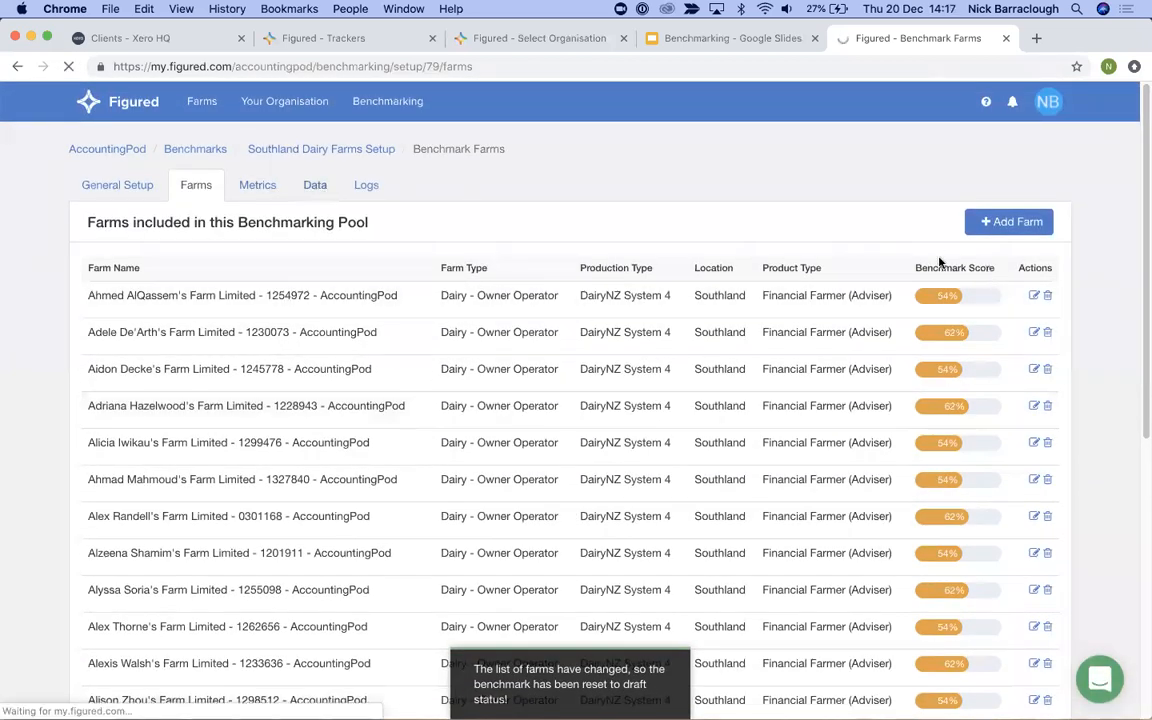
click(997, 228)
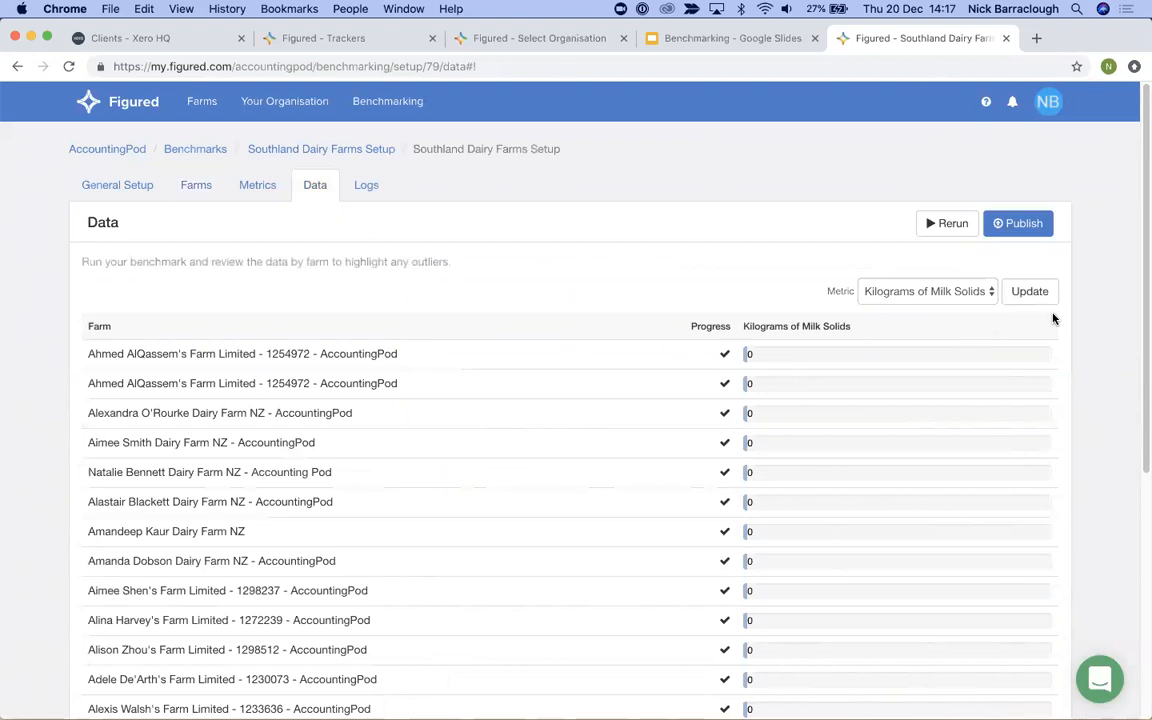
click(1034, 293)
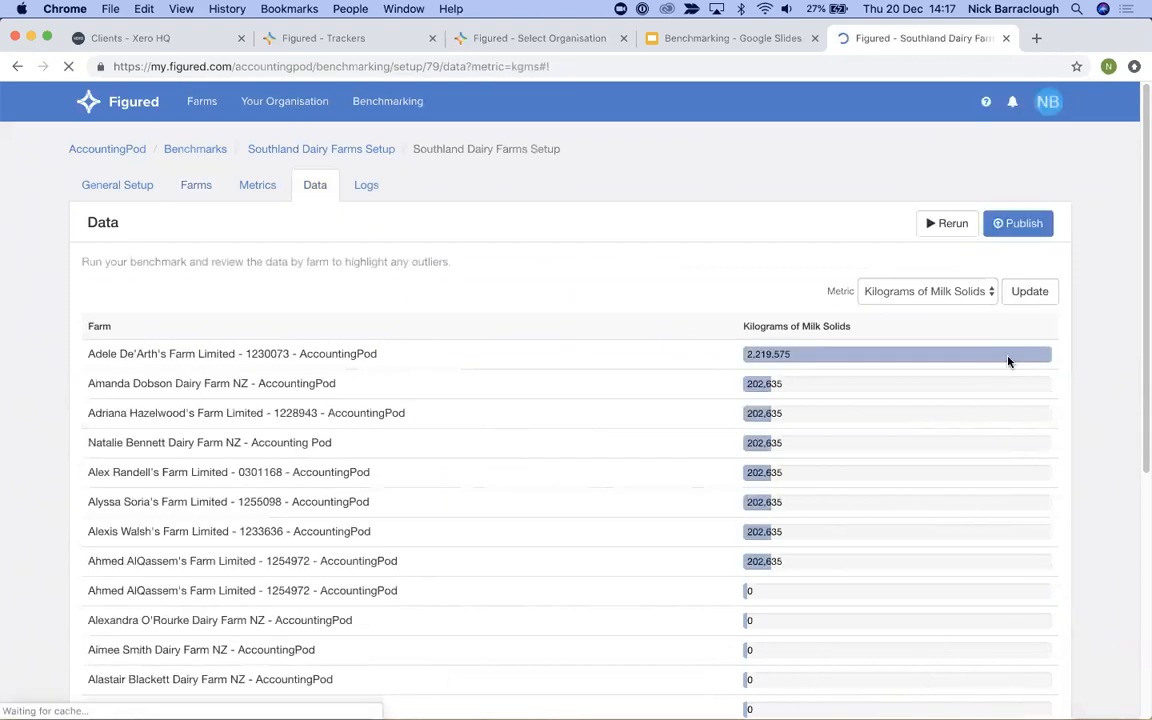
- Review every farm's Kilograms of Milk Solids data for outliers and publish the Southland Dairy Farms benchmark
scroll(784, 548, down, 8)
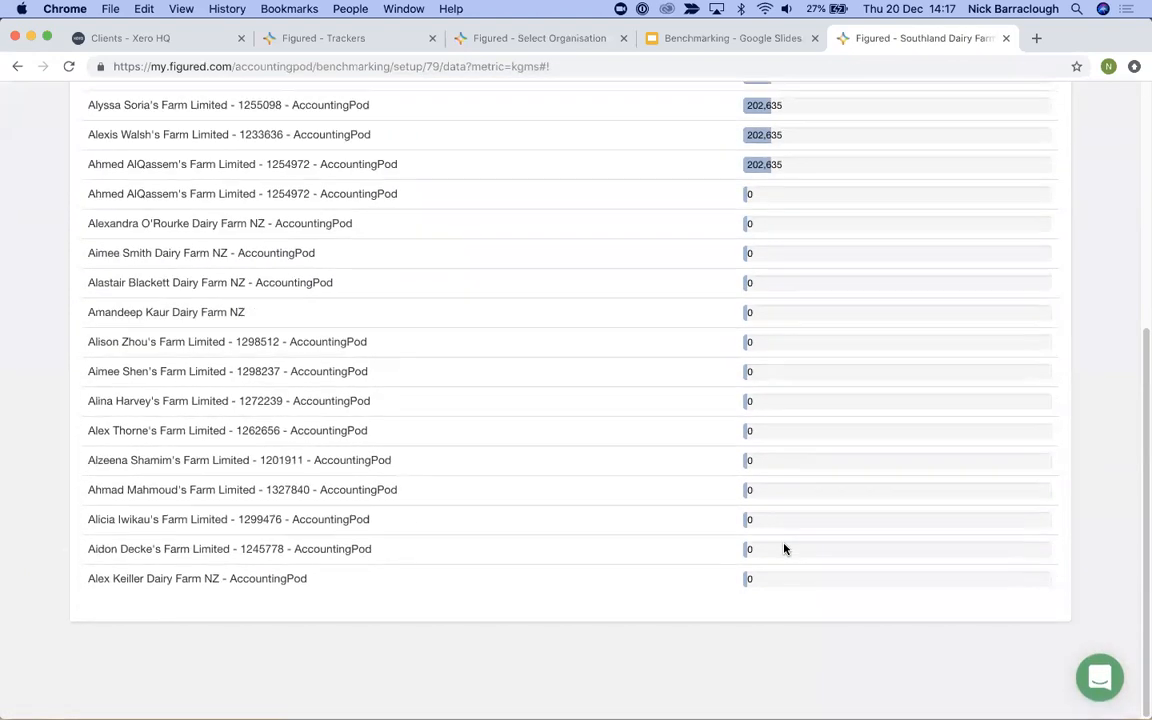
scroll(936, 445, up, 8)
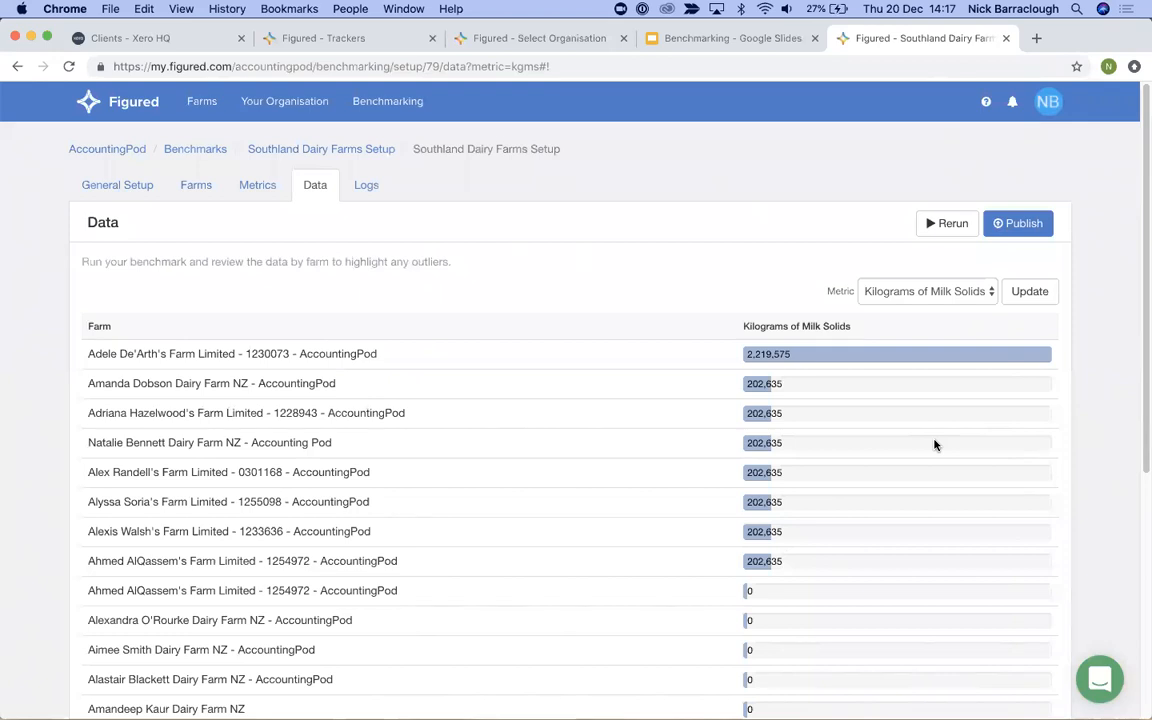
click(1025, 227)
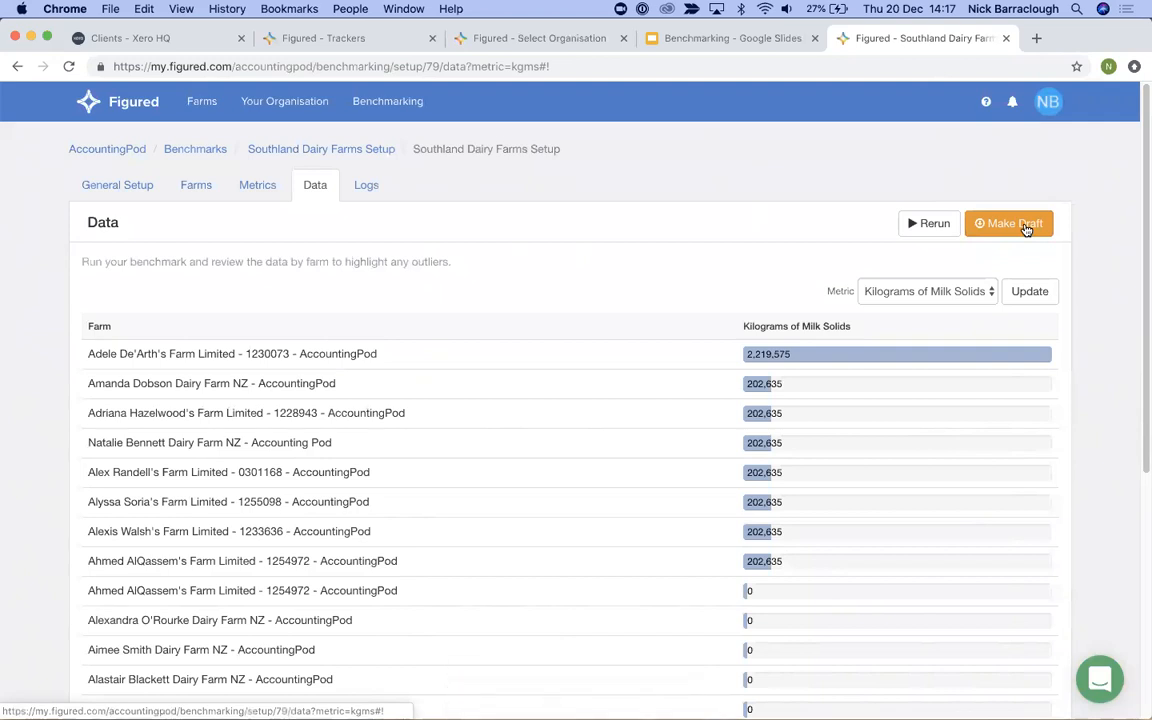
- Switch to CS Farm and open its list of reports
key(super+2)
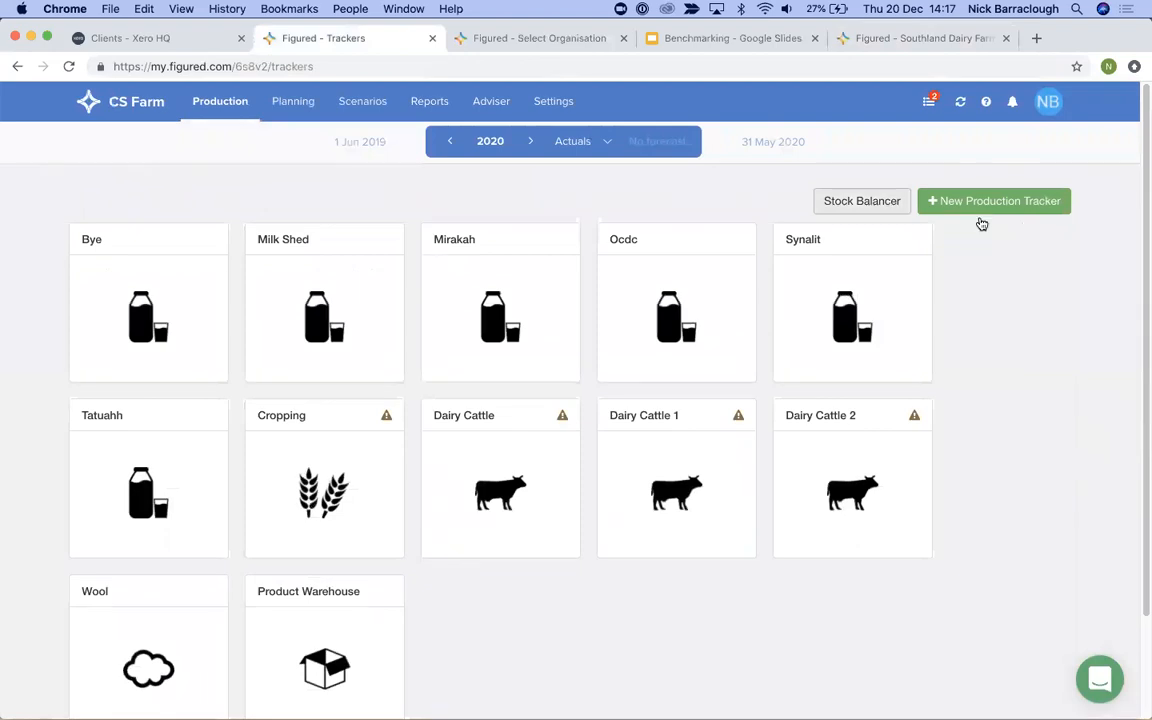
click(415, 103)
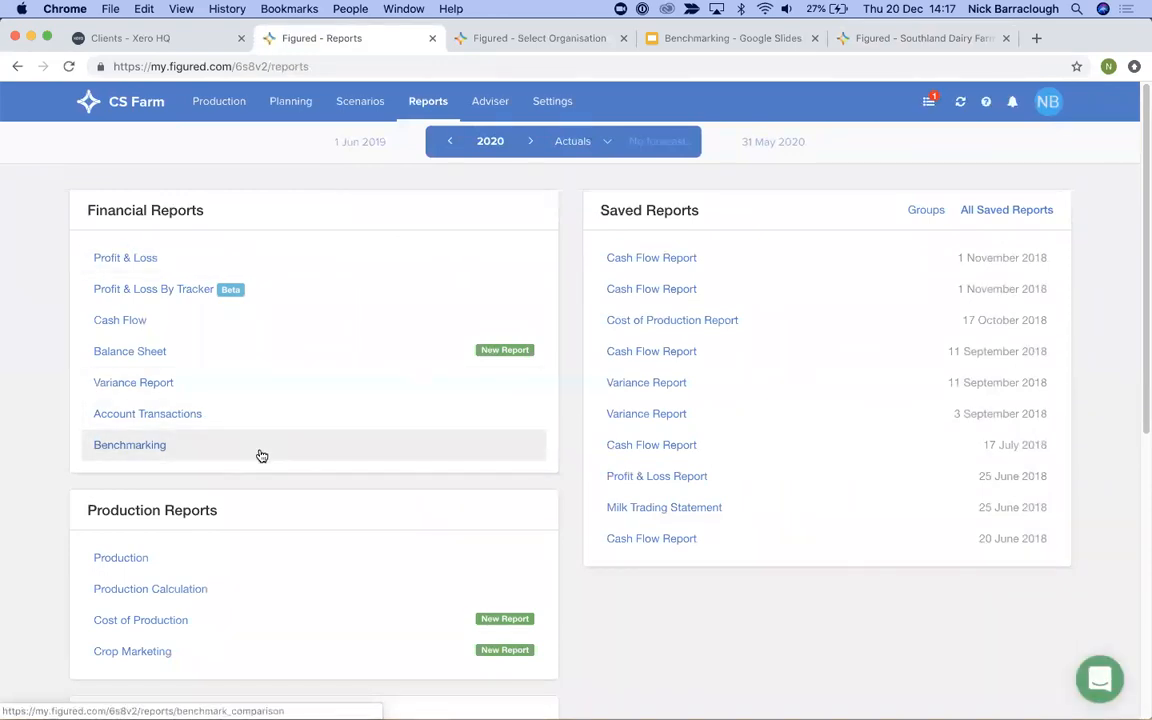
- Enable benchmarking for the first farm in the list of farms associated with the AccountingPod organisation
click(548, 40)
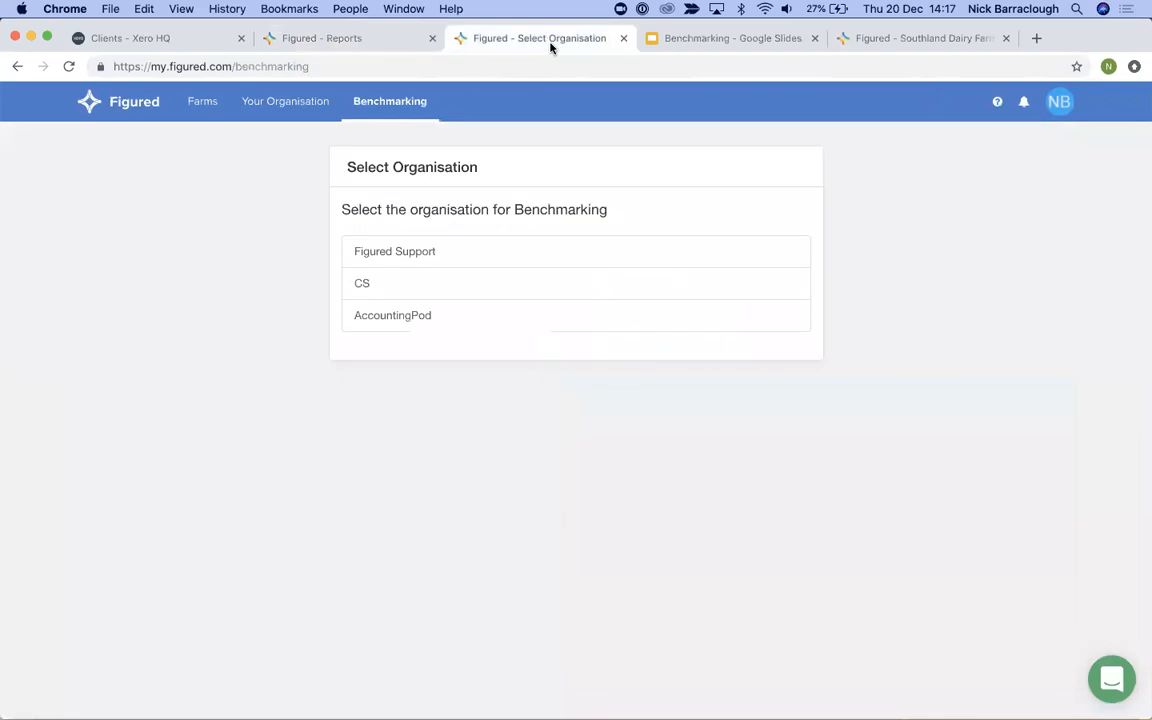
click(311, 108)
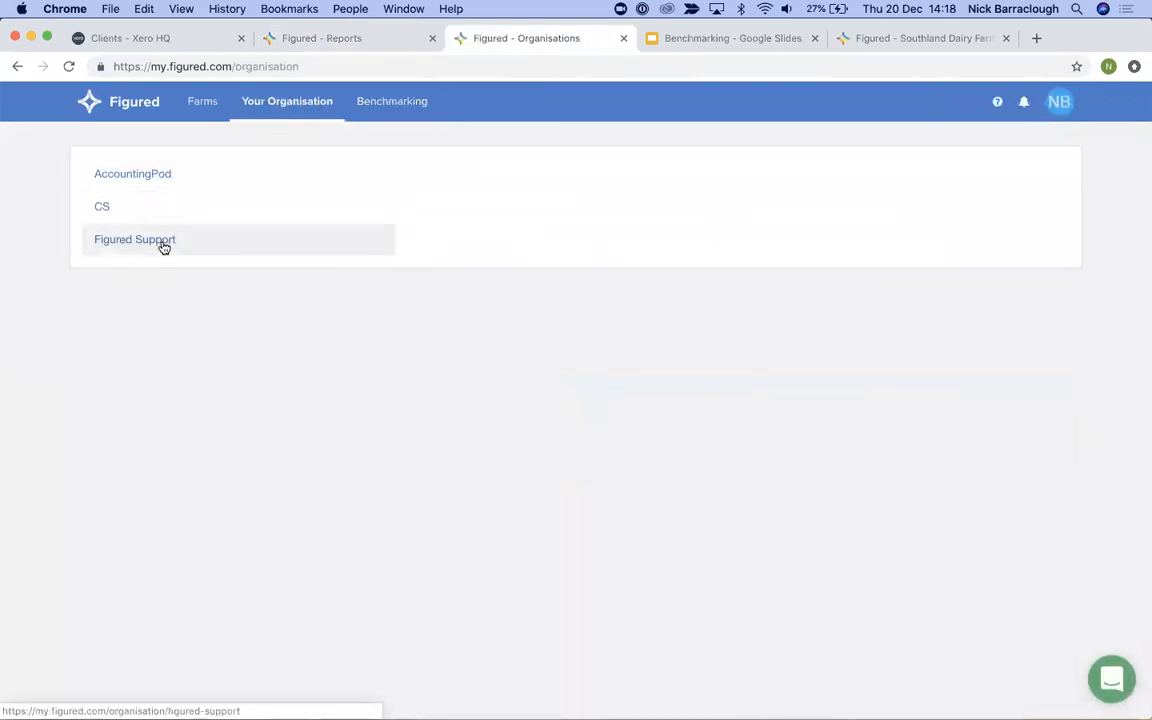
click(178, 184)
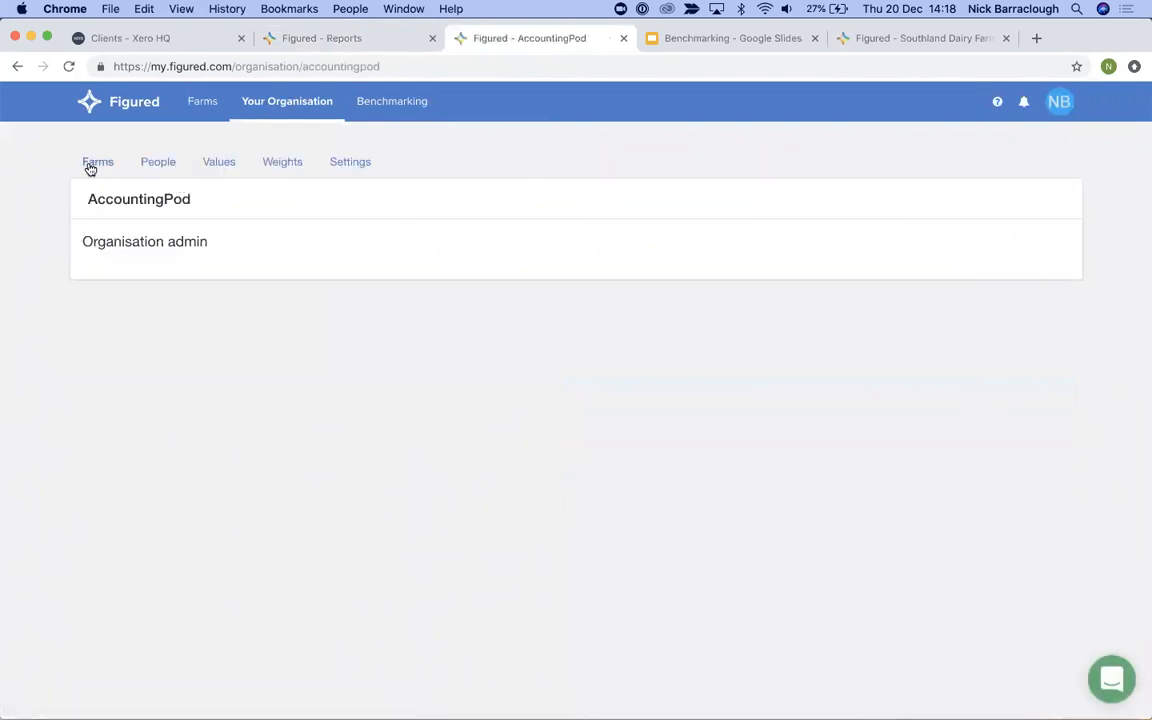
click(92, 164)
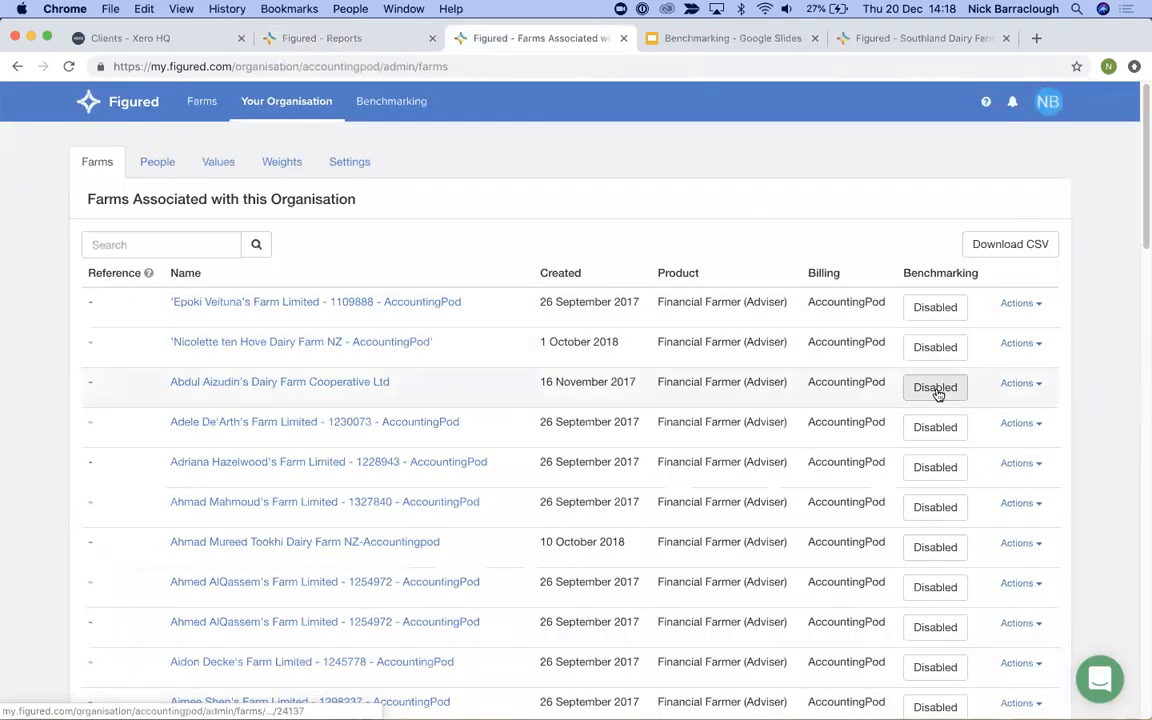
scroll(940, 488, down, 5)
click(940, 493)
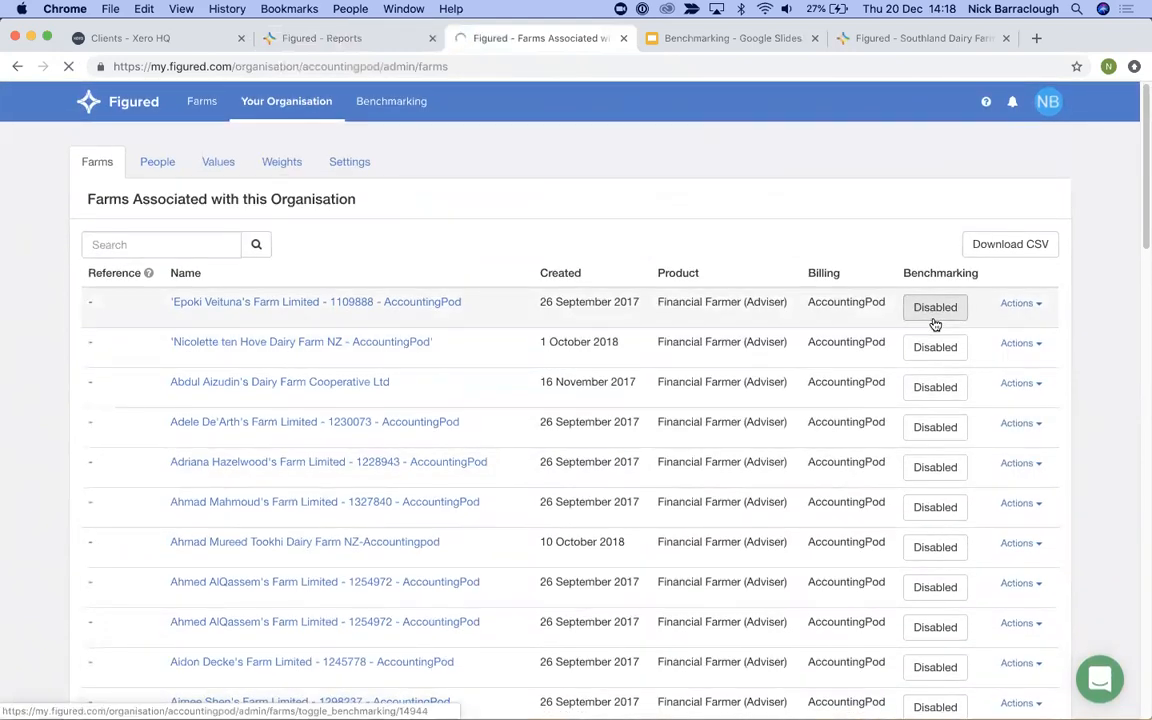
click(933, 317)
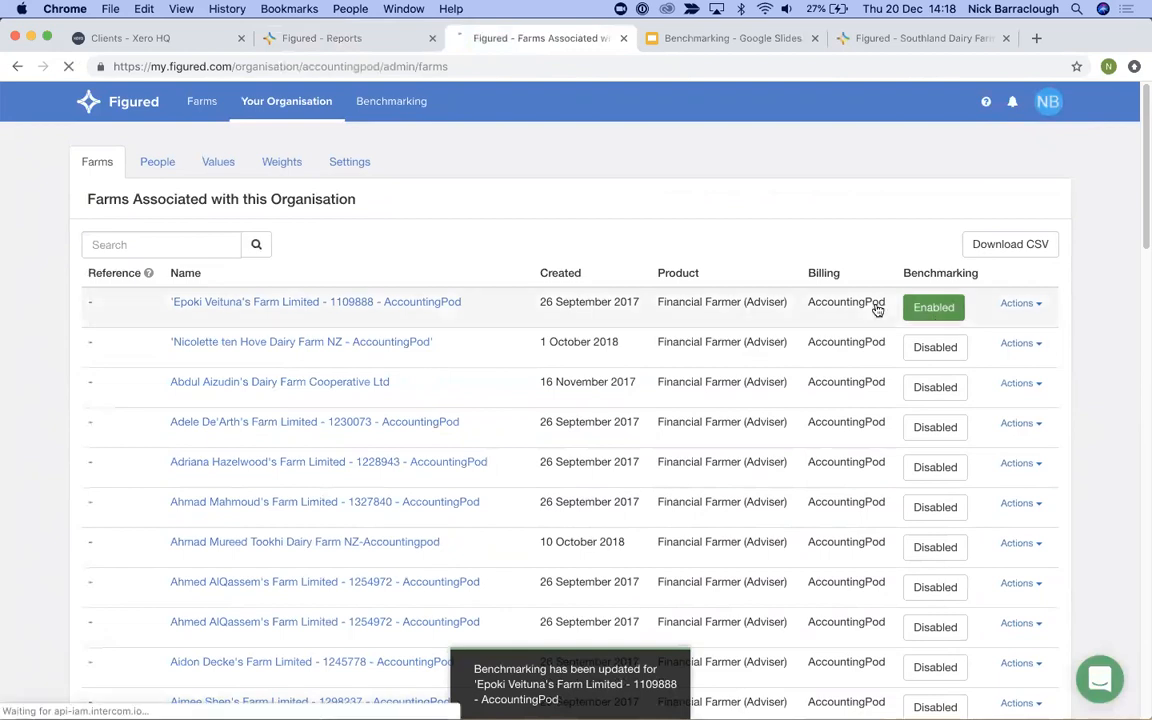
- Return to CS Farm's reports and run its Southland Dairy Farms benchmarking report
click(352, 38)
click(200, 446)
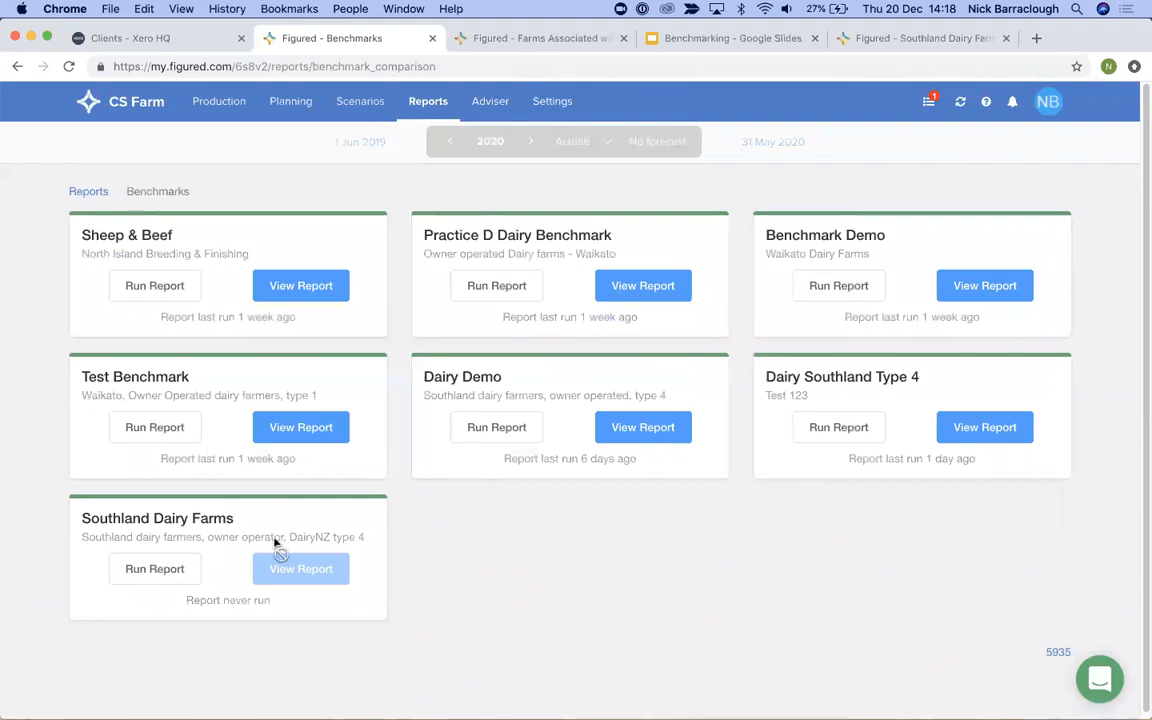
click(176, 570)
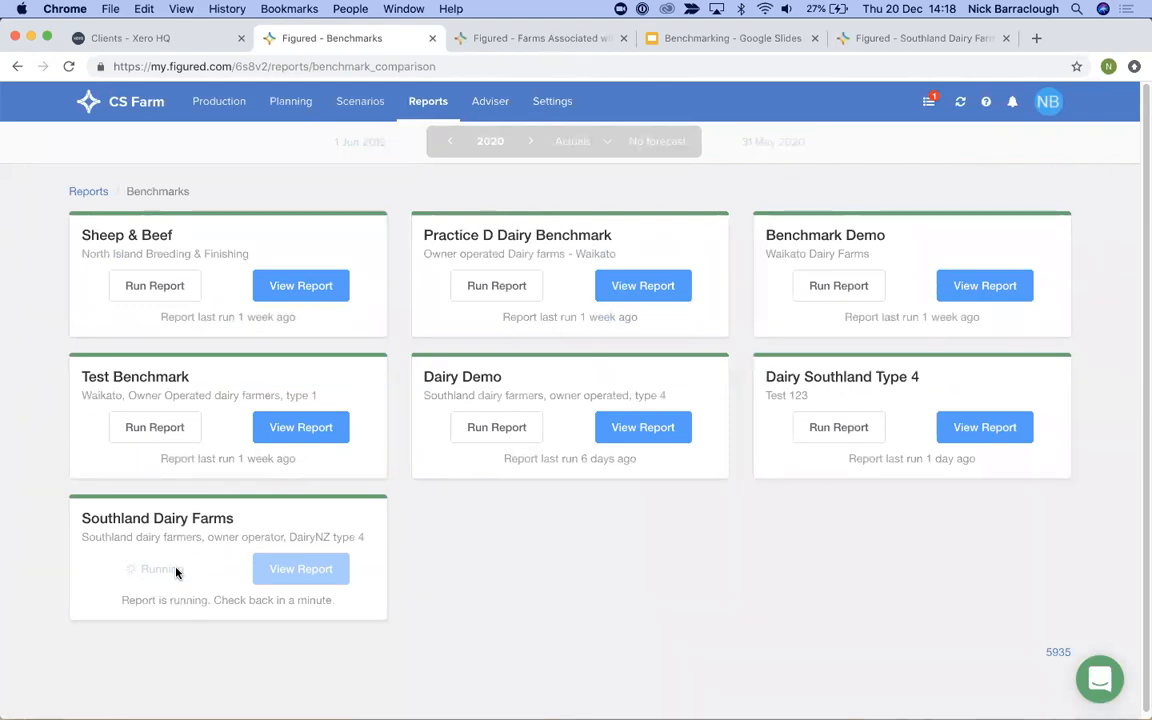
- View the Dairy Demo benchmark comparison, examining the physical KPIs and the production charts per milk platform and per hectare
click(657, 441)
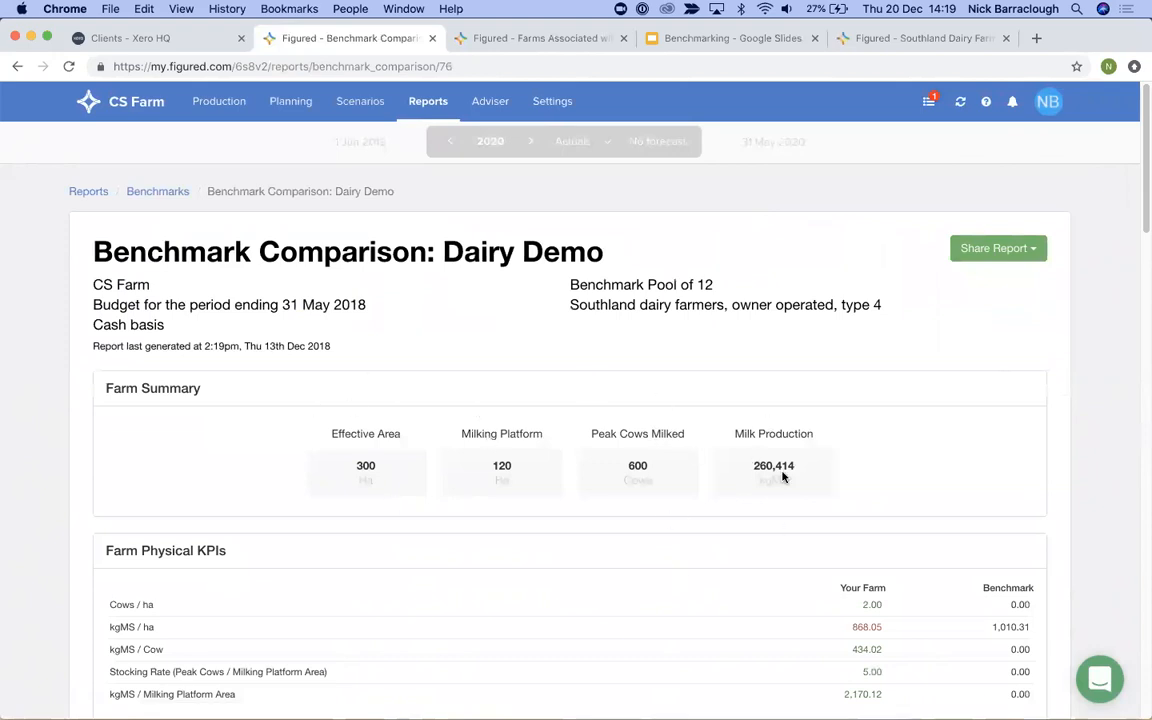
scroll(782, 476, down, 3)
scroll(782, 476, down, 3)
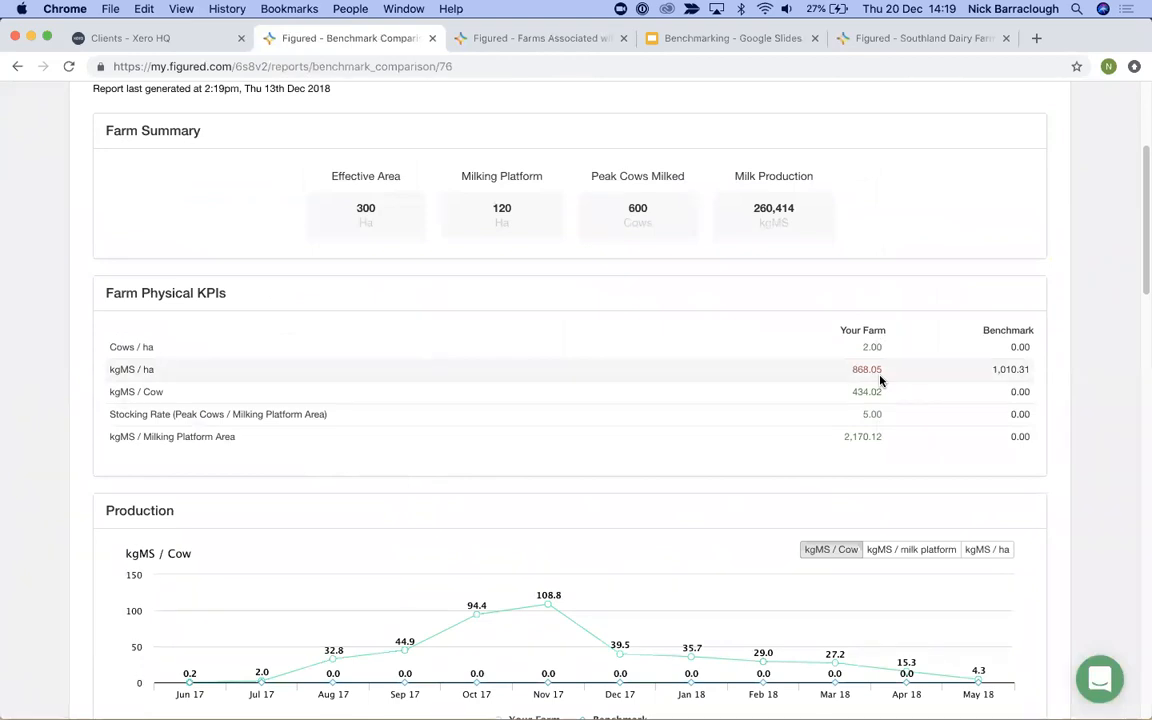
scroll(880, 380, down, 3)
scroll(880, 380, down, 1)
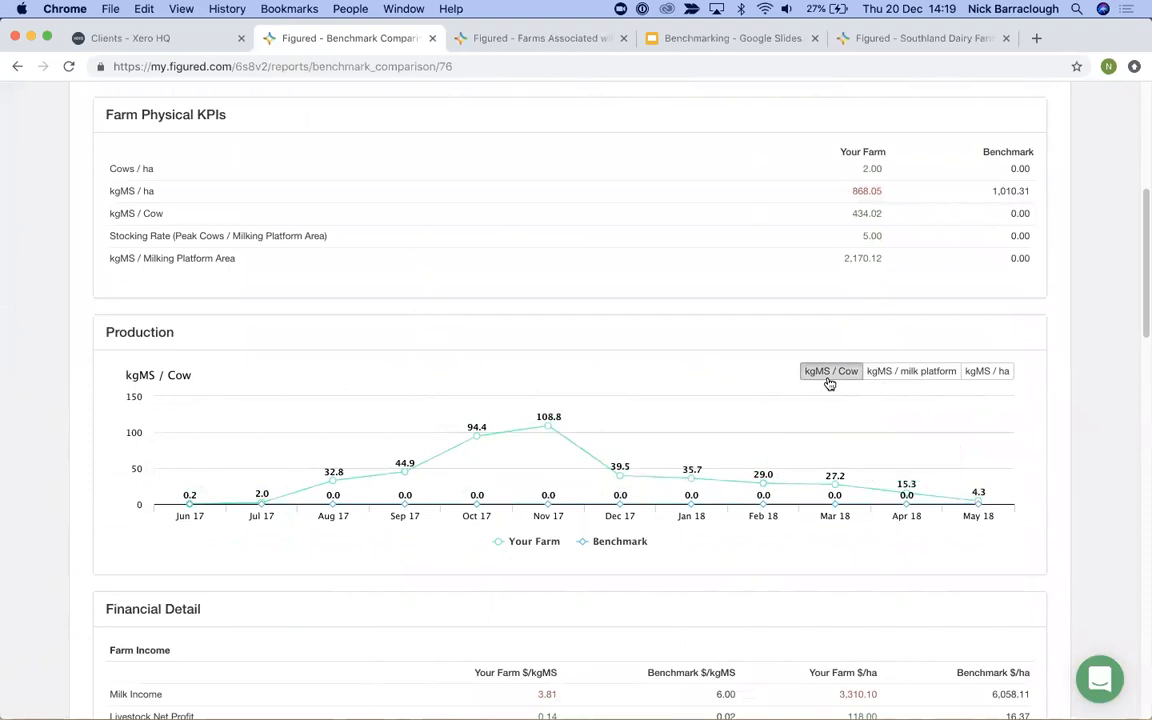
click(897, 377)
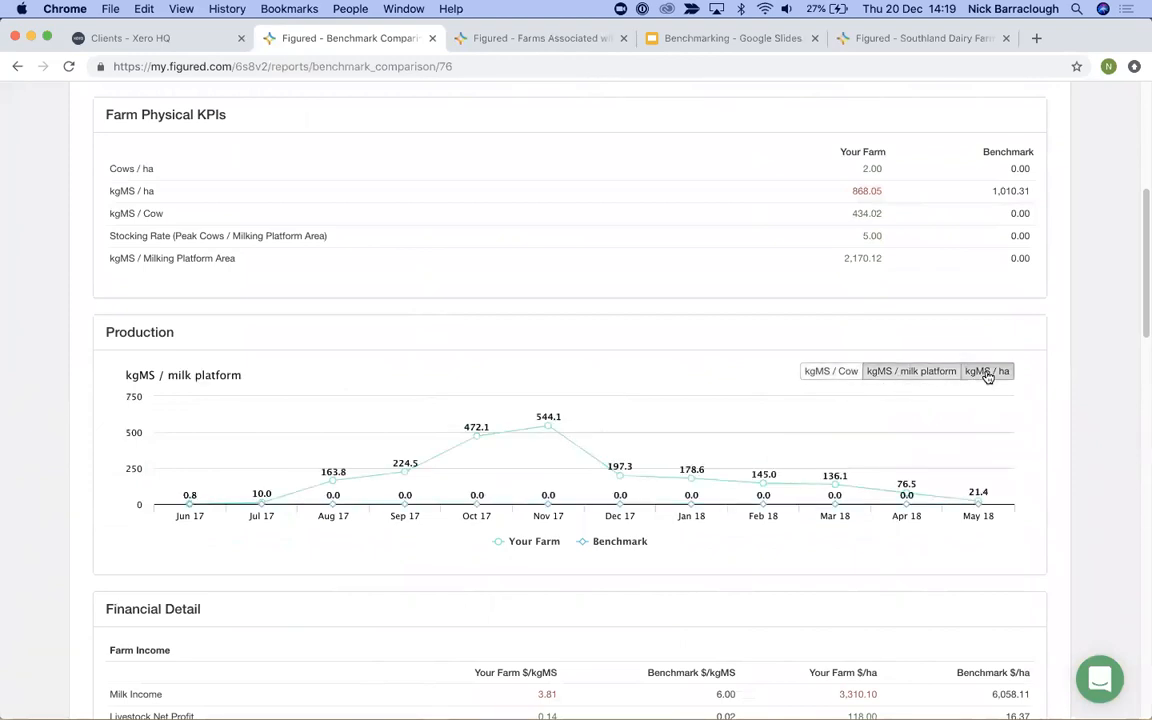
click(987, 374)
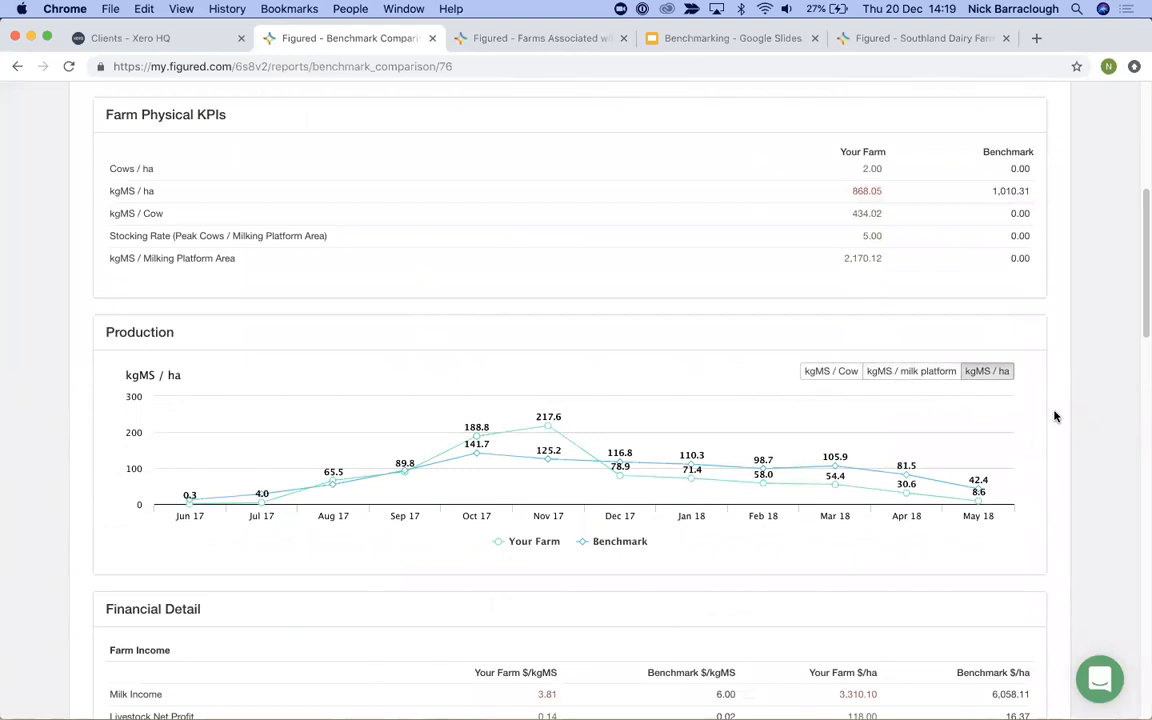
- Compare the farm's income and working expenses with the benchmark in the report's Financial Detail section
scroll(1054, 416, down, 5)
scroll(1054, 416, down, 3)
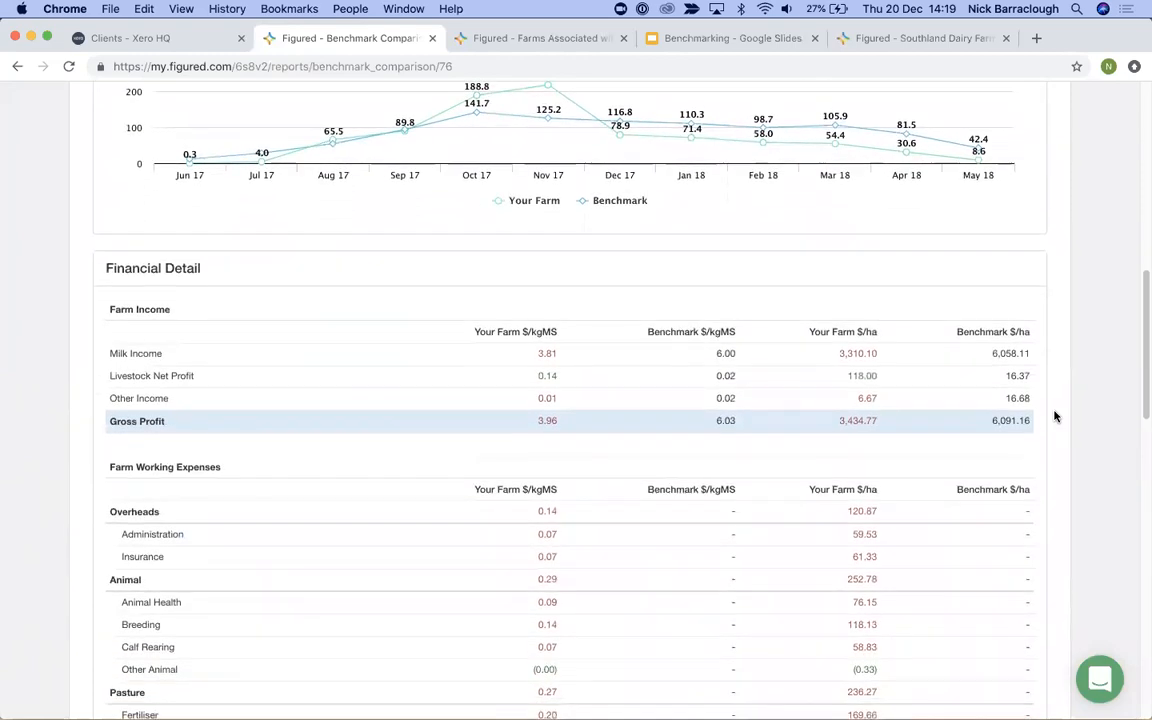
scroll(1054, 416, down, 1)
scroll(1054, 416, down, 3)
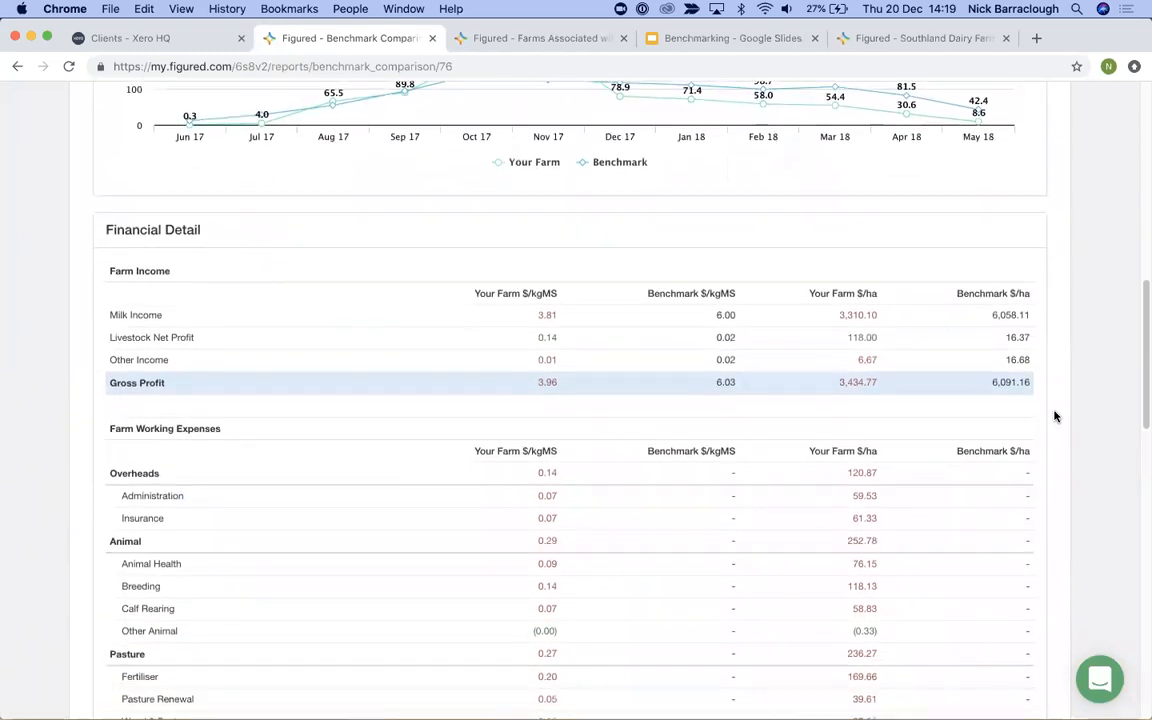
scroll(1054, 416, down, 1)
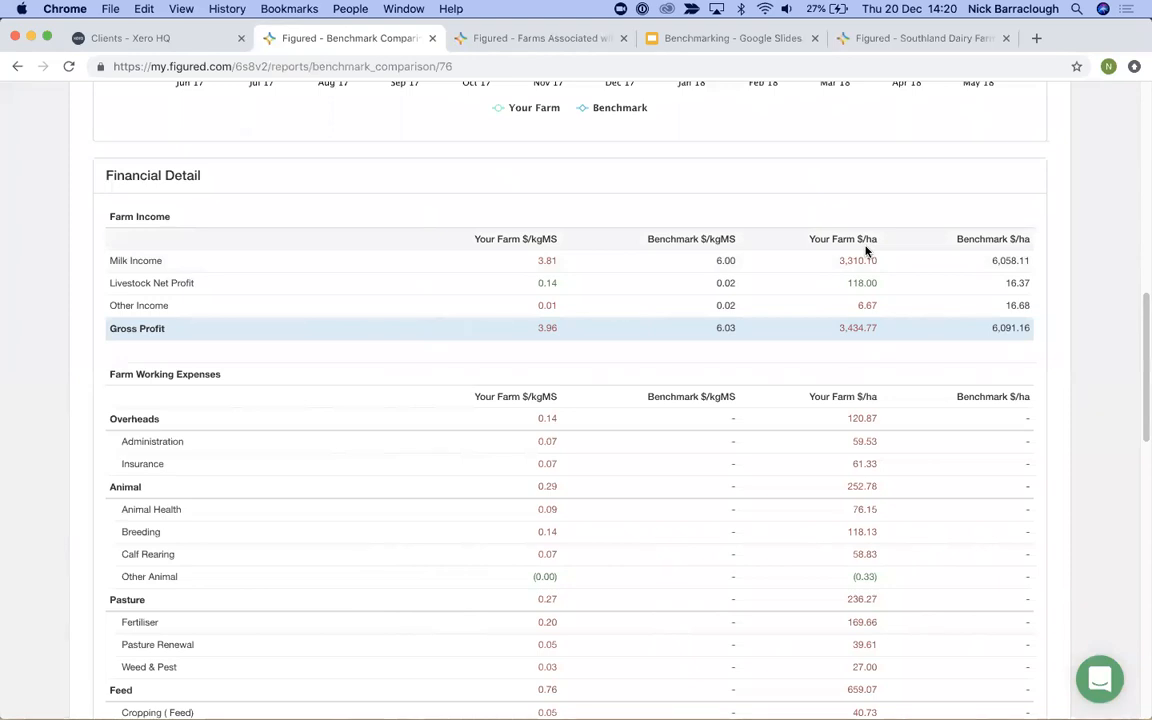
scroll(866, 250, down, 5)
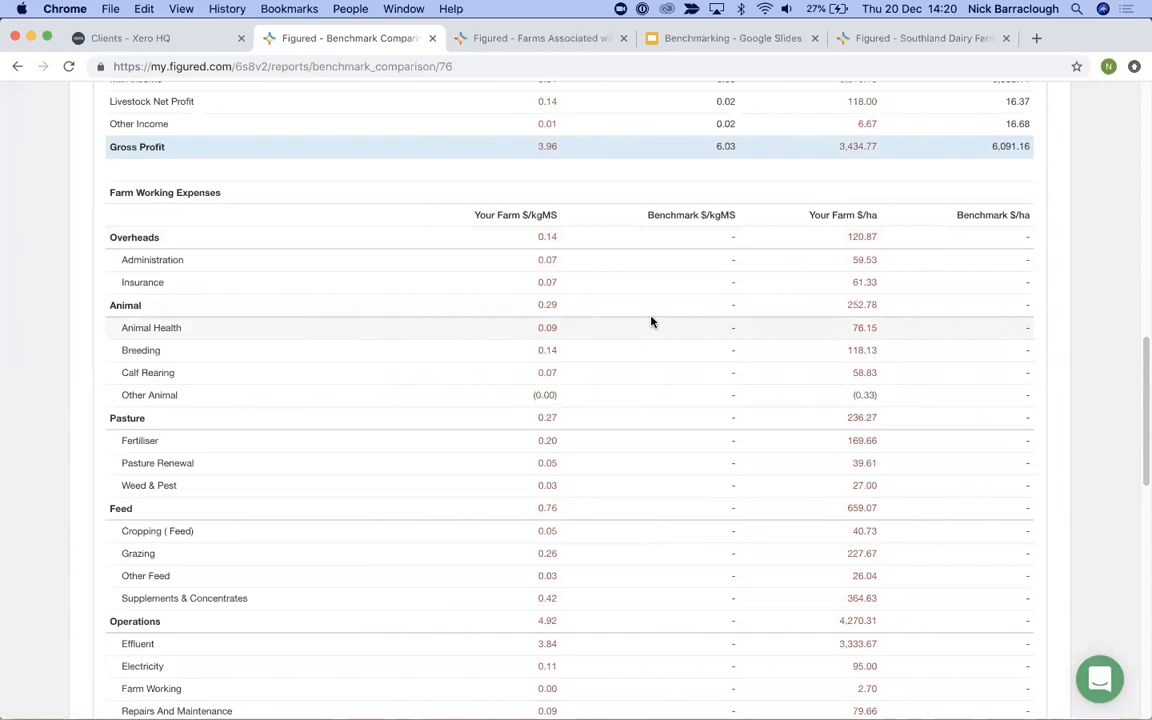
scroll(651, 321, up, 15)
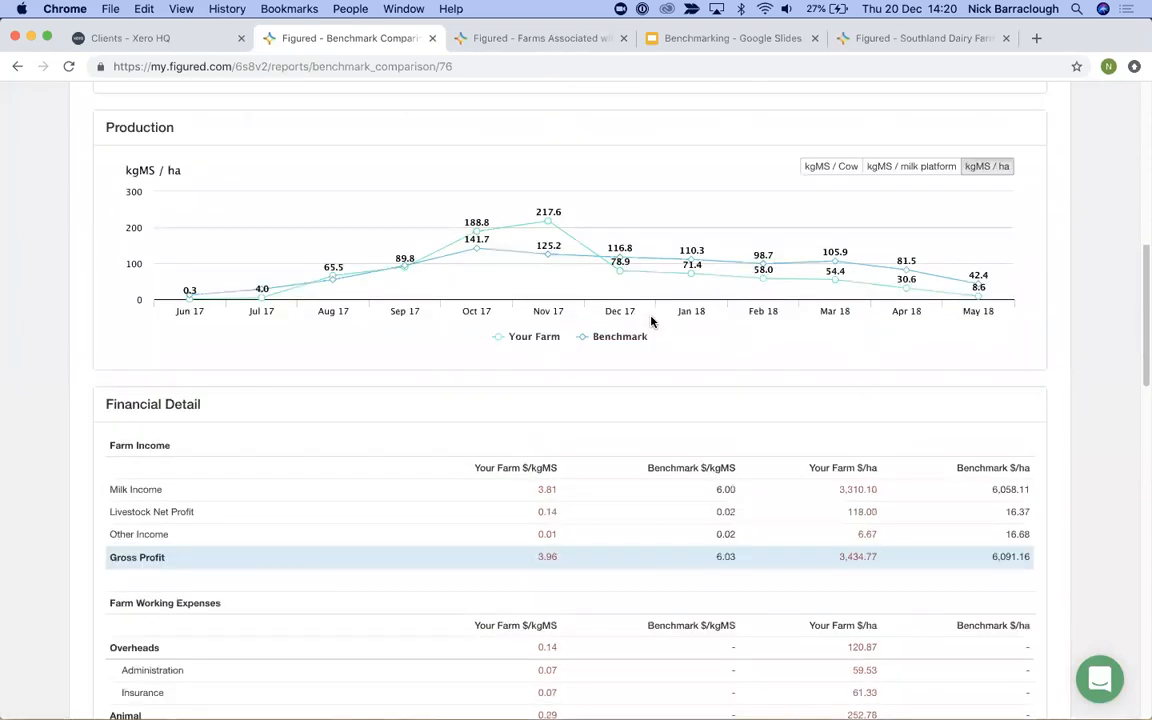
- Open CS Farm's settings in a separate browser tab and view its chart of accounts Account Configuration
super+click(558, 101)
click(514, 47)
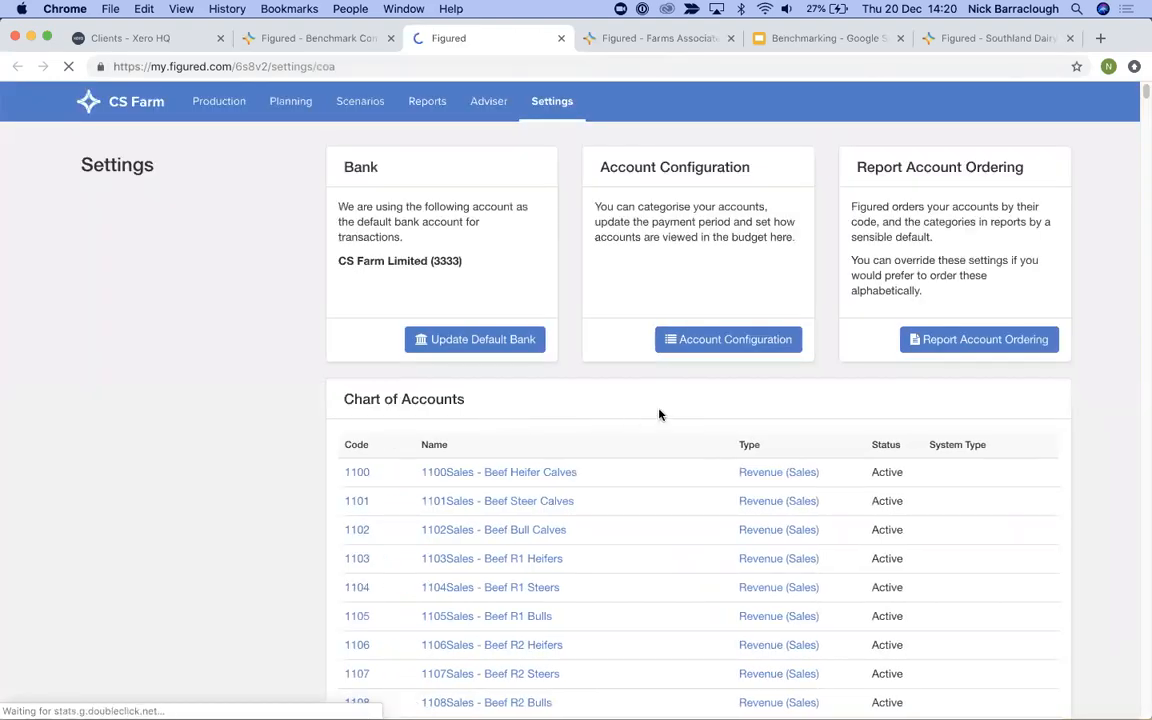
click(749, 388)
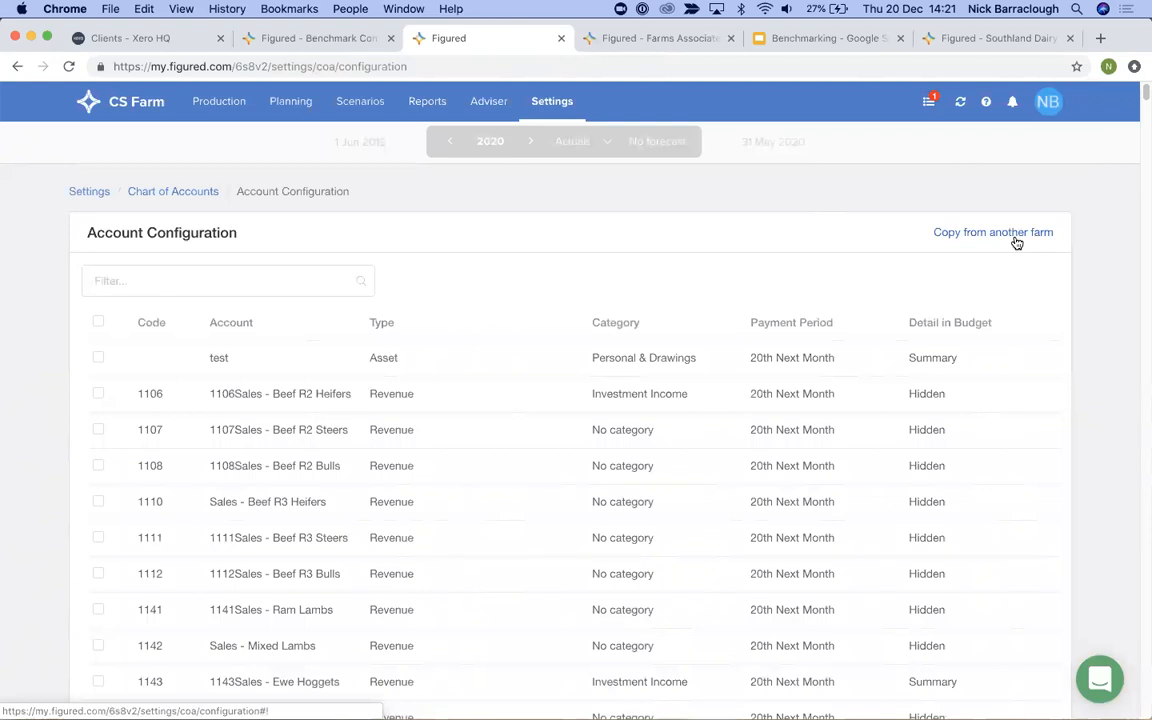
- Return to the Dairy Demo benchmark comparison and review the farm working expense categories
key(ctrl+shift+Tab)
scroll(761, 260, down, 15)
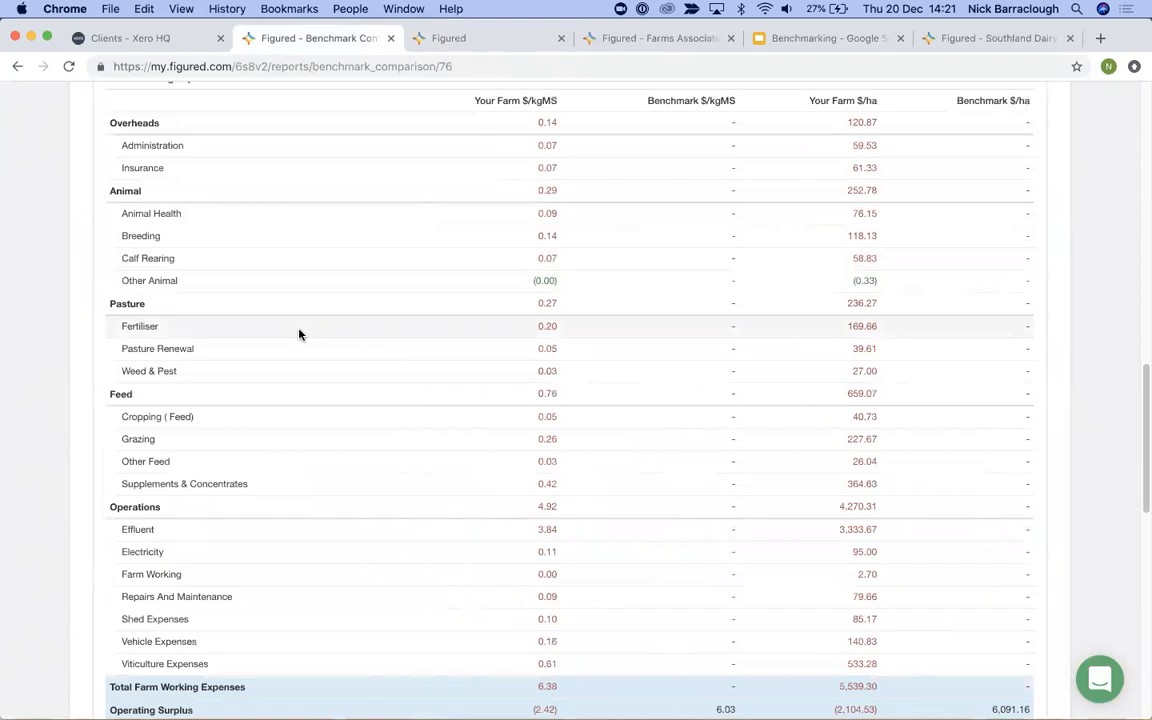
scroll(298, 334, up, 15)
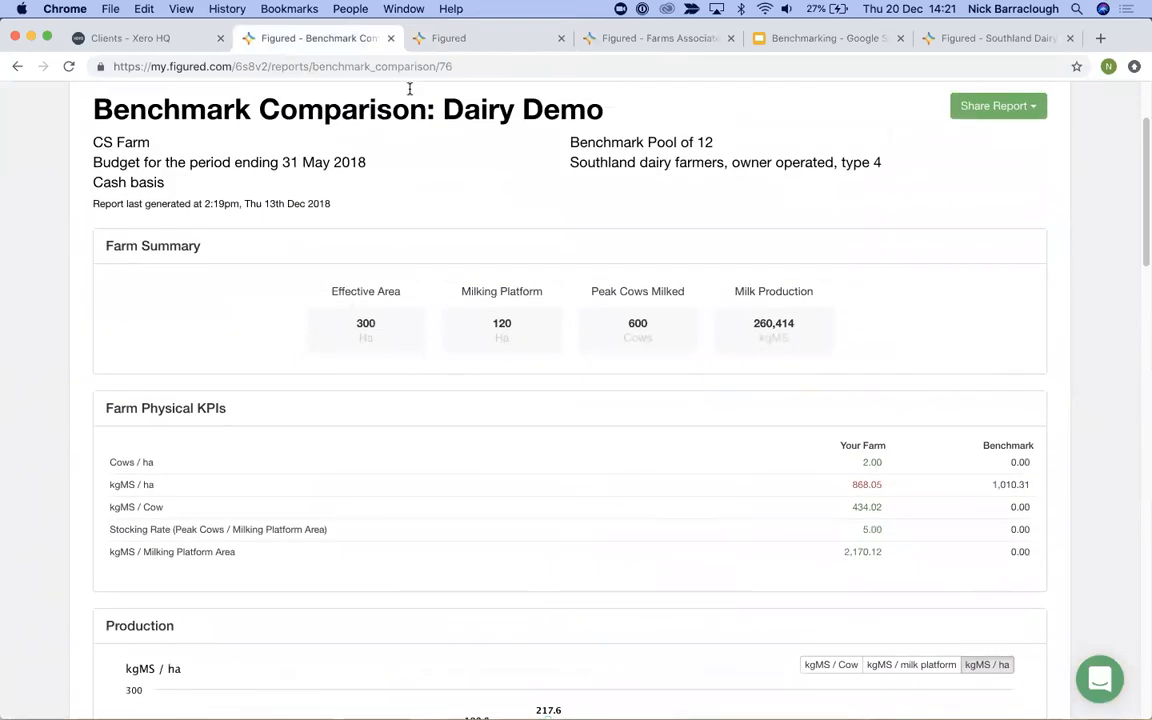
- Go to AccountingPod's benchmarks, view the blank New Benchmark form and return to the benchmark list
click(406, 38)
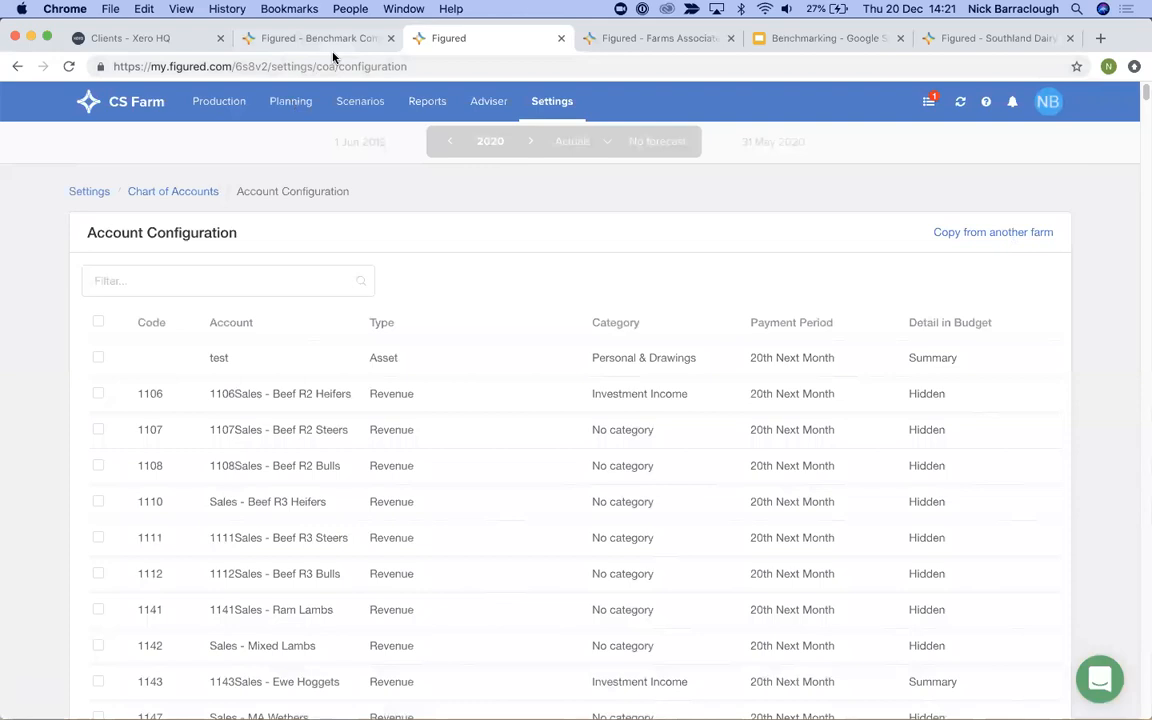
click(88, 98)
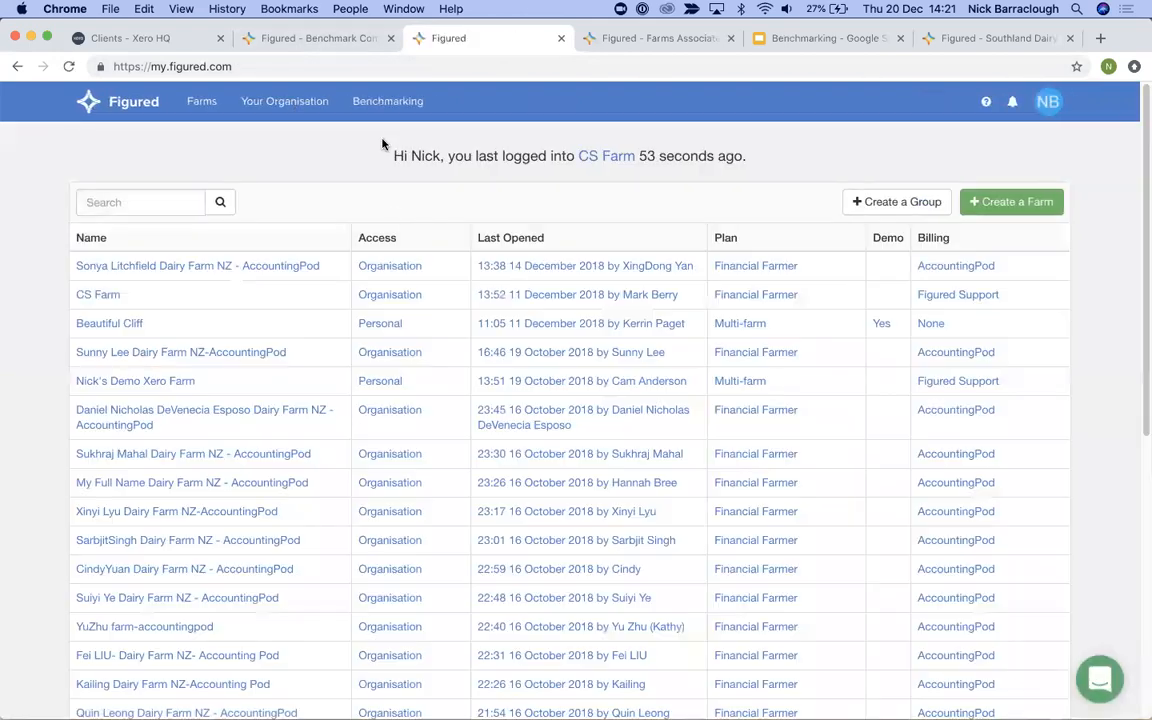
click(396, 104)
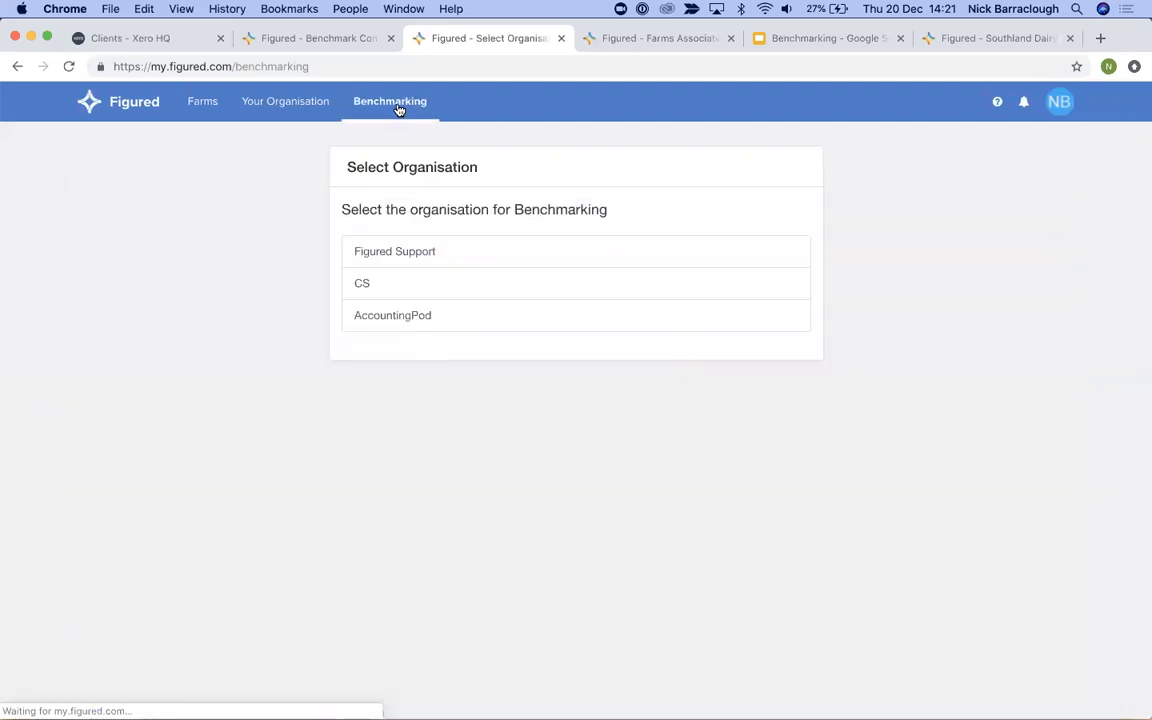
click(485, 317)
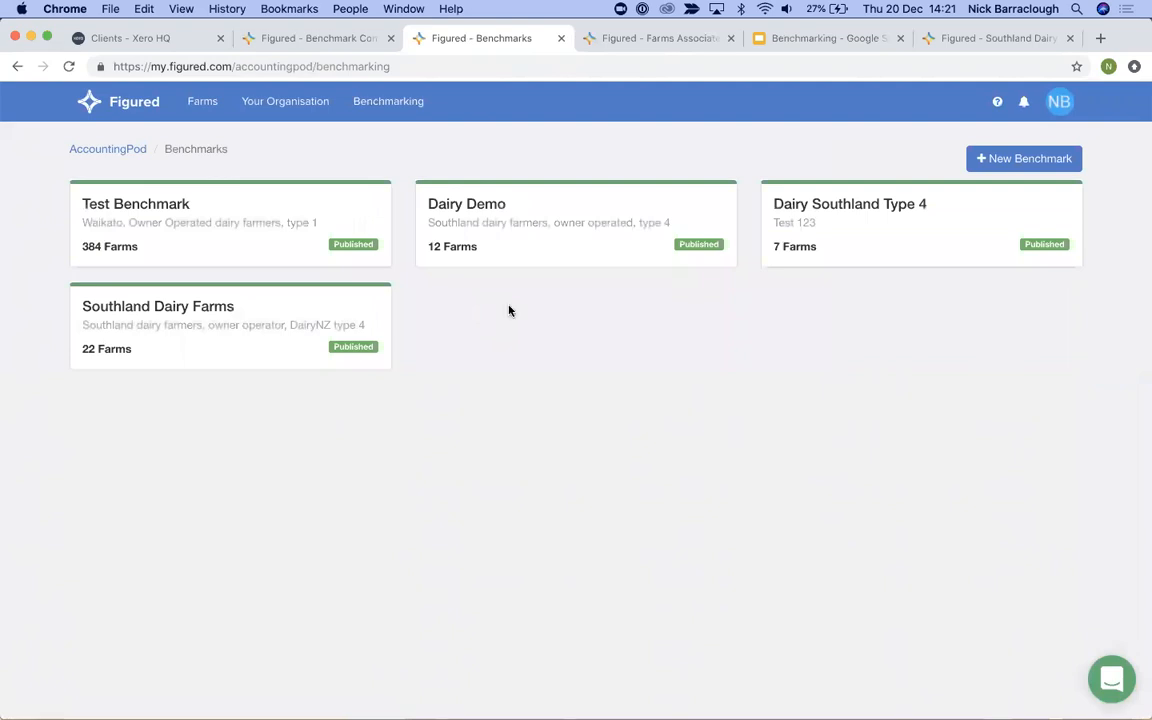
click(1002, 166)
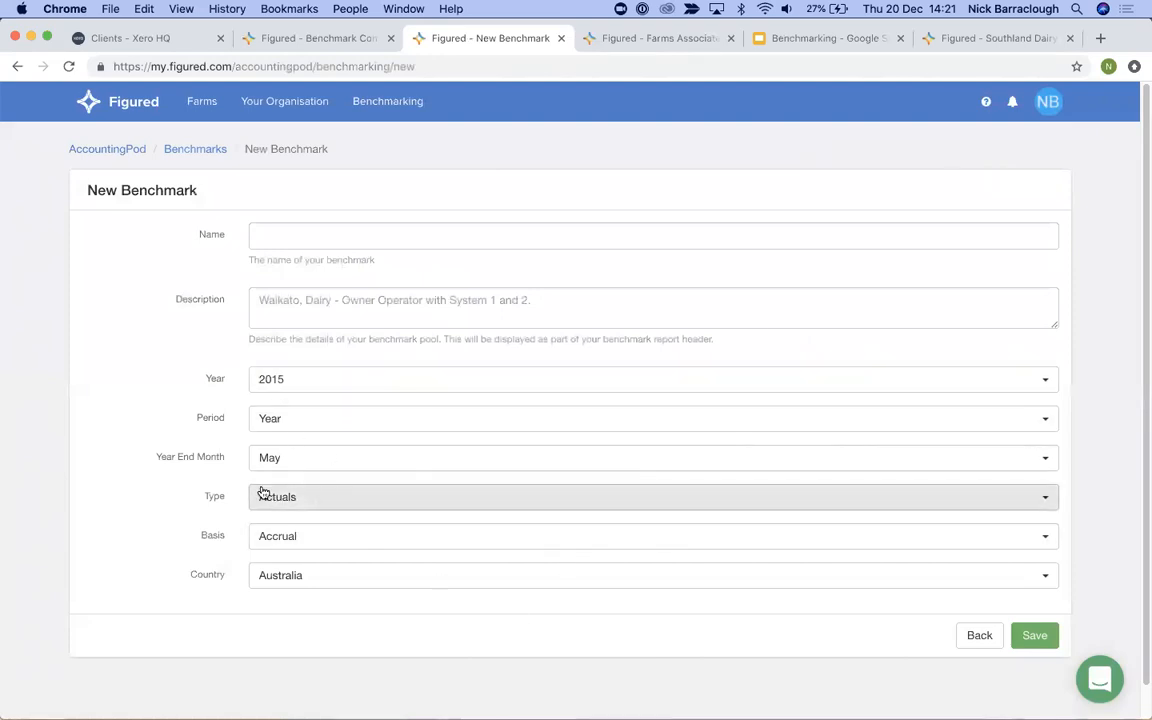
scroll(262, 504, left, 5)
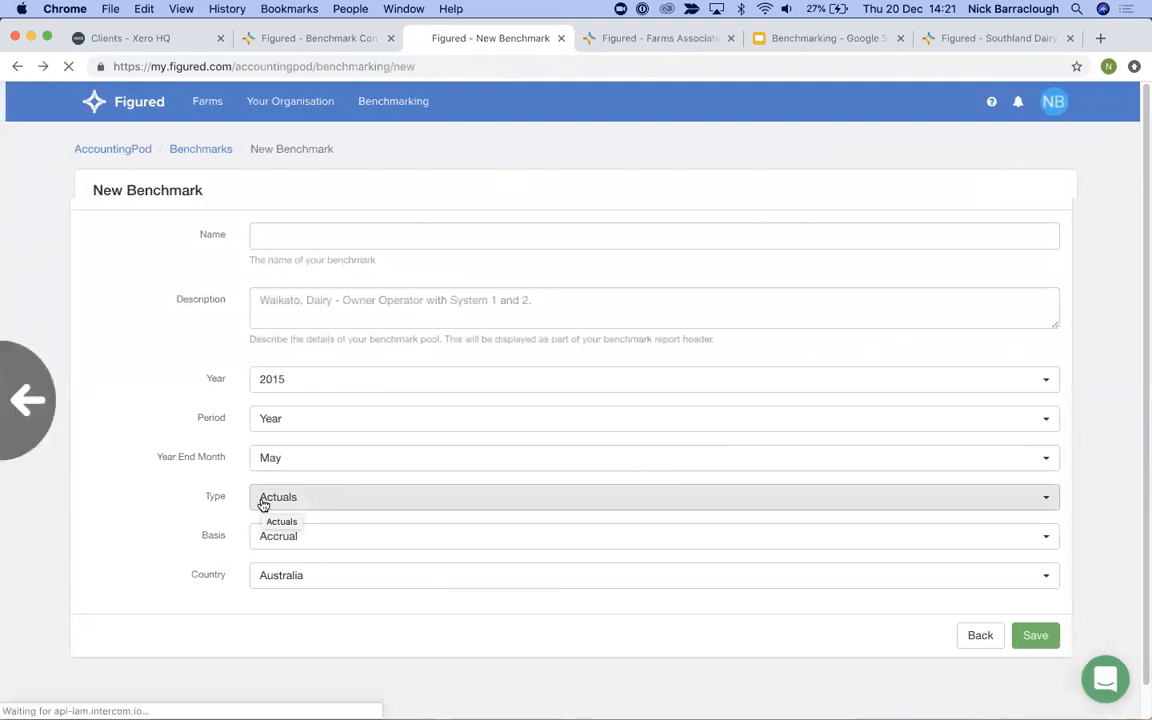
- Review the Southland Dairy Farms general setup and the benchmark score breakdown of the farms in its pool
click(291, 347)
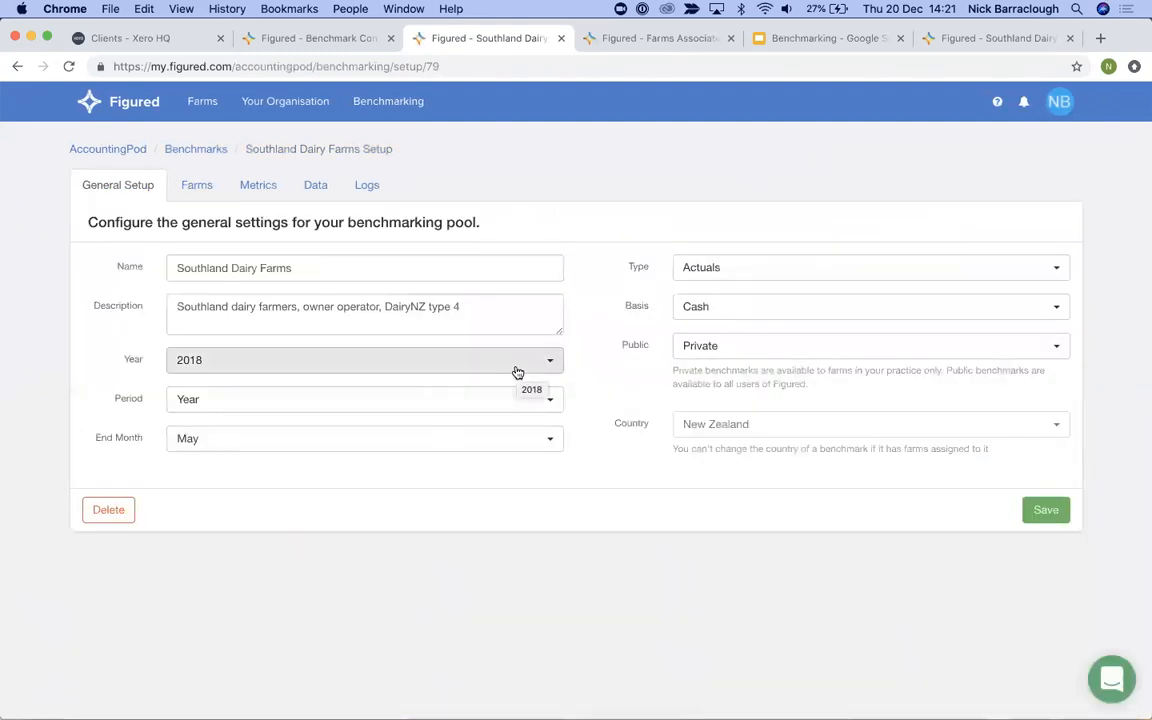
scroll(517, 372, left, 5)
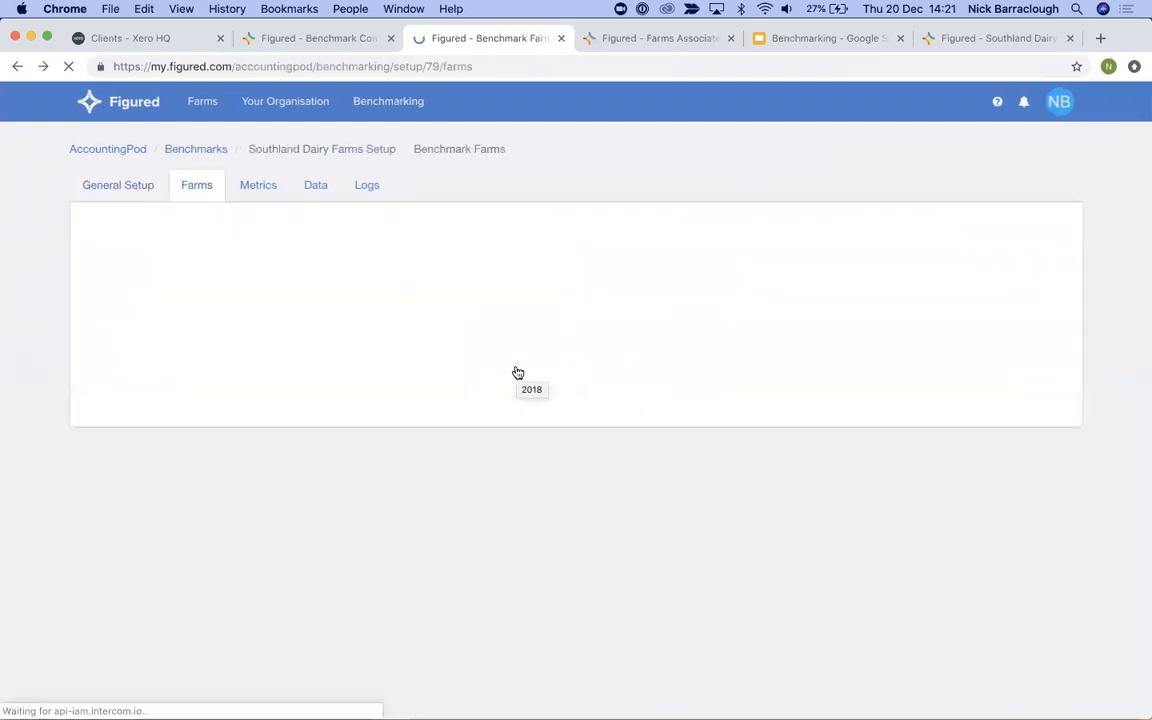
mouse_move(951, 297)
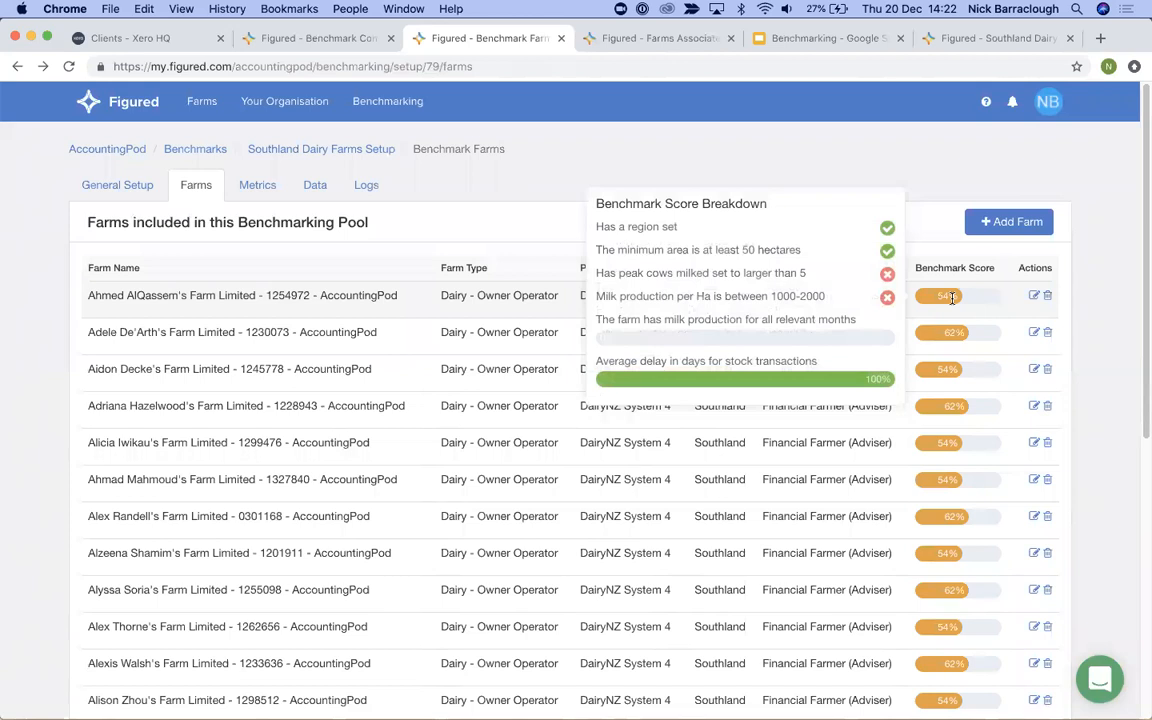
scroll(952, 297, down, 4)
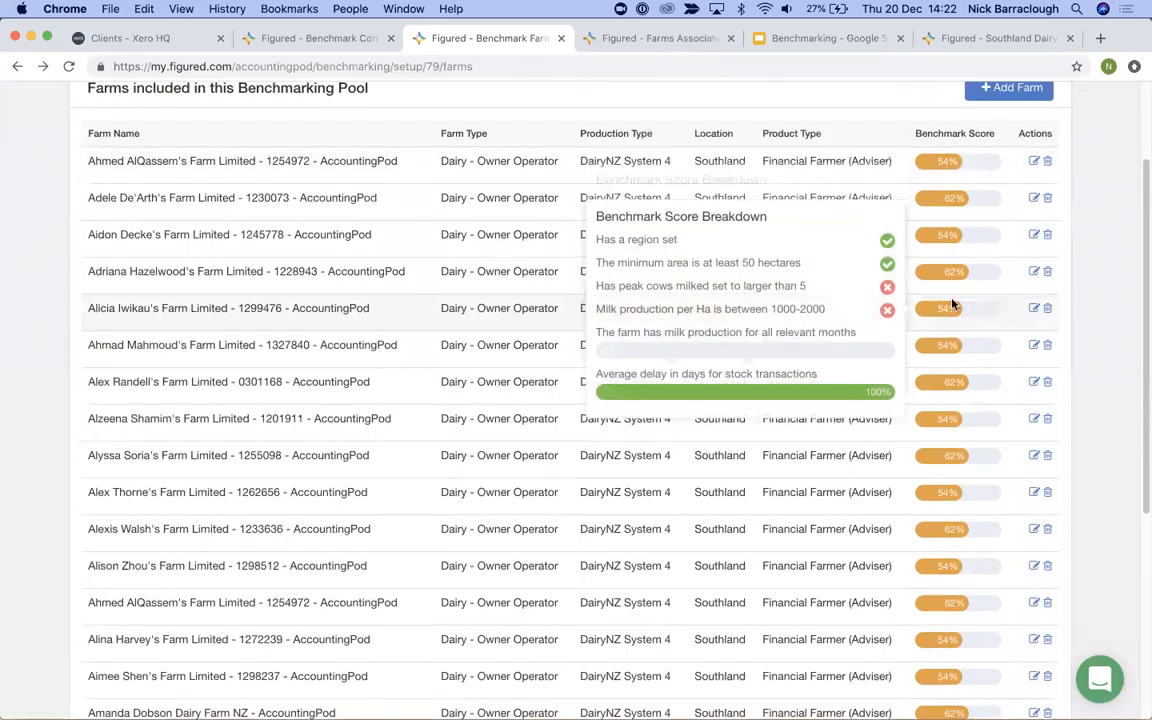
scroll(952, 297, up, 4)
- Check the enabled metrics of the Southland Dairy Farms benchmark and rerun its data
click(268, 188)
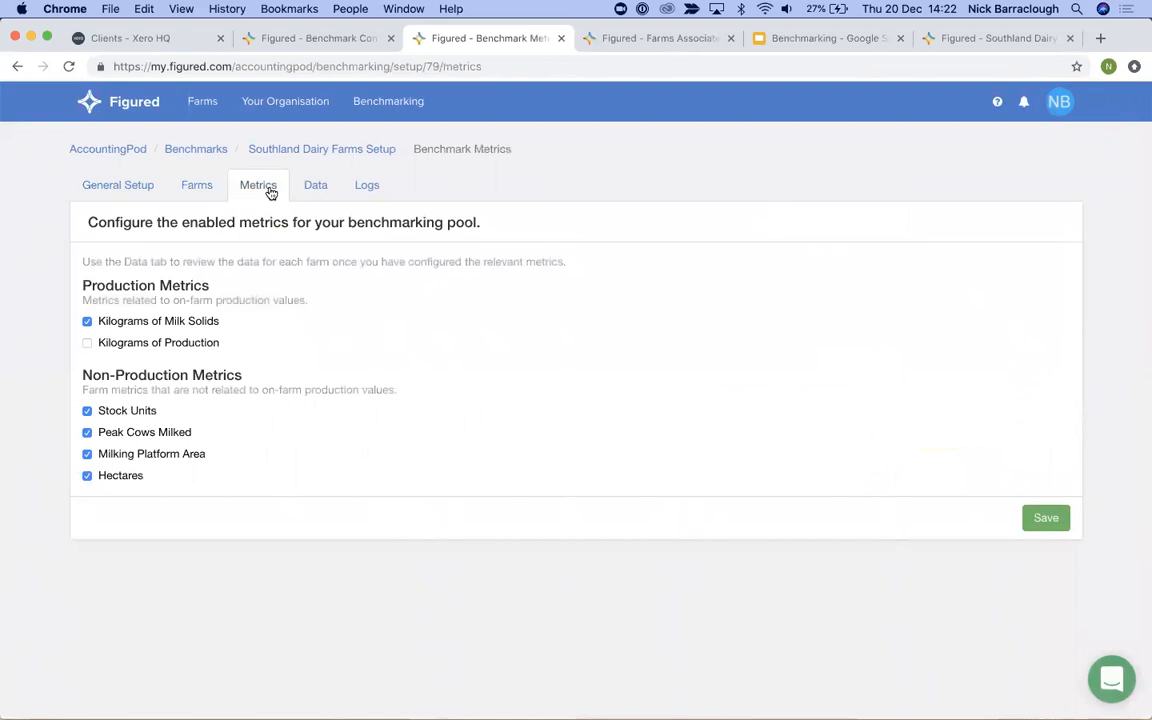
click(324, 189)
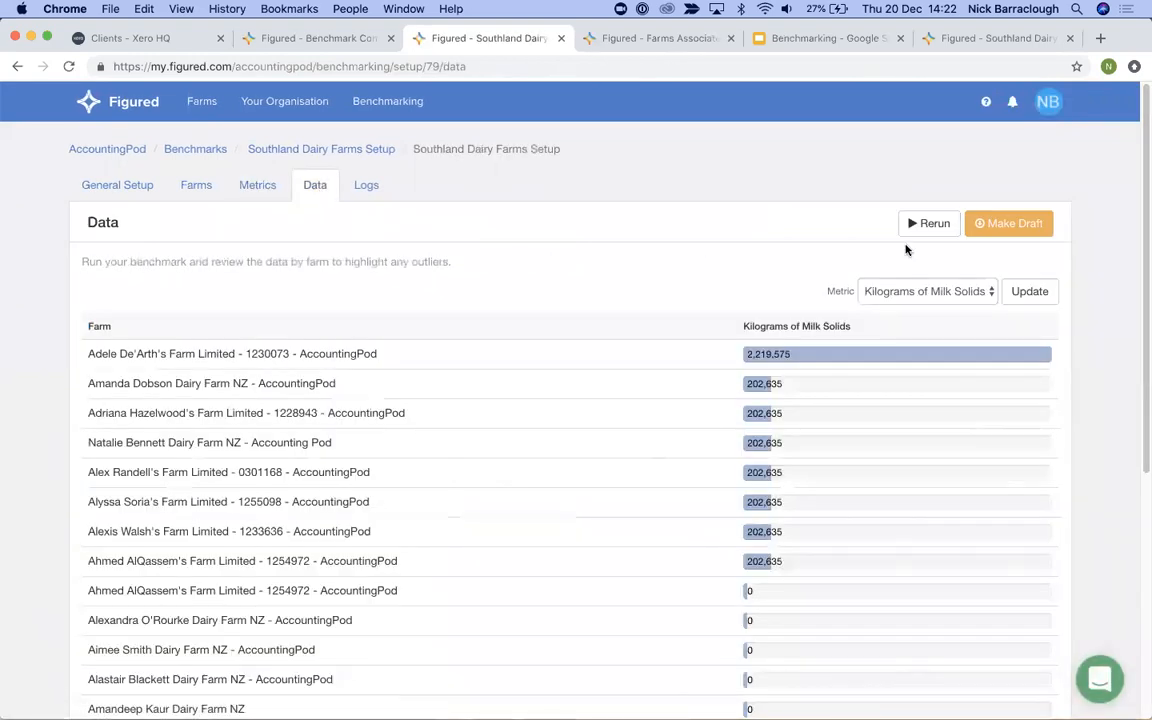
click(934, 225)
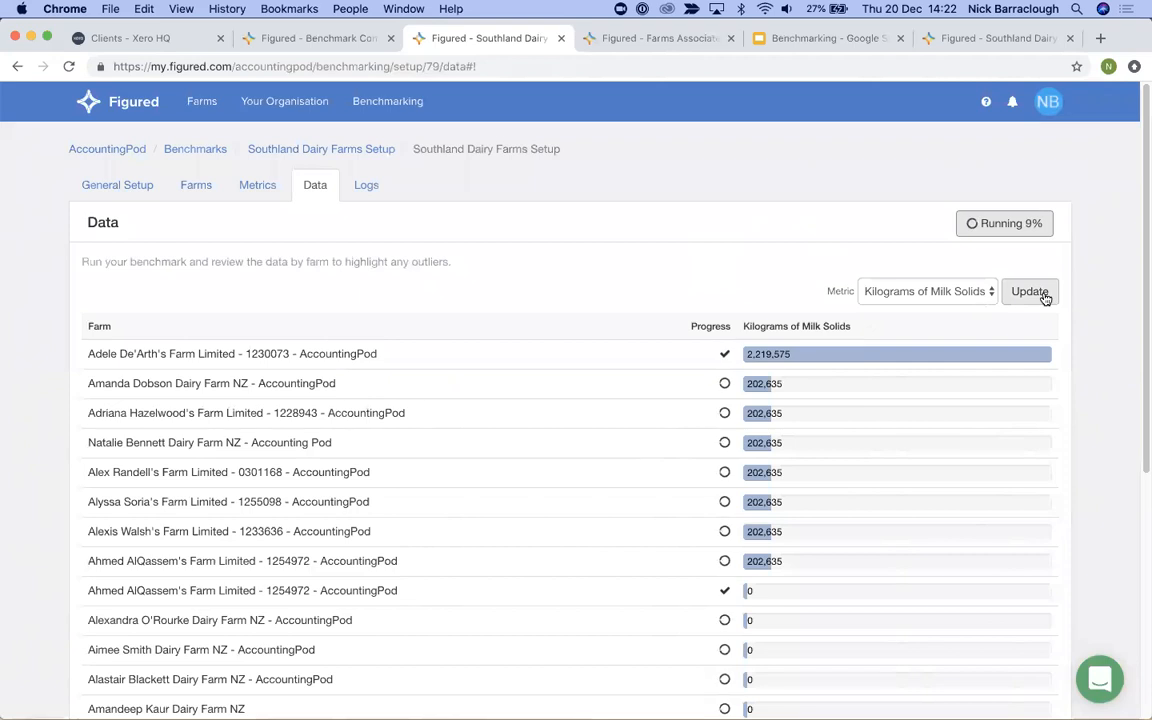
- Open the list of farms associated with the AccountingPod organisation to view their benchmarking status
click(310, 102)
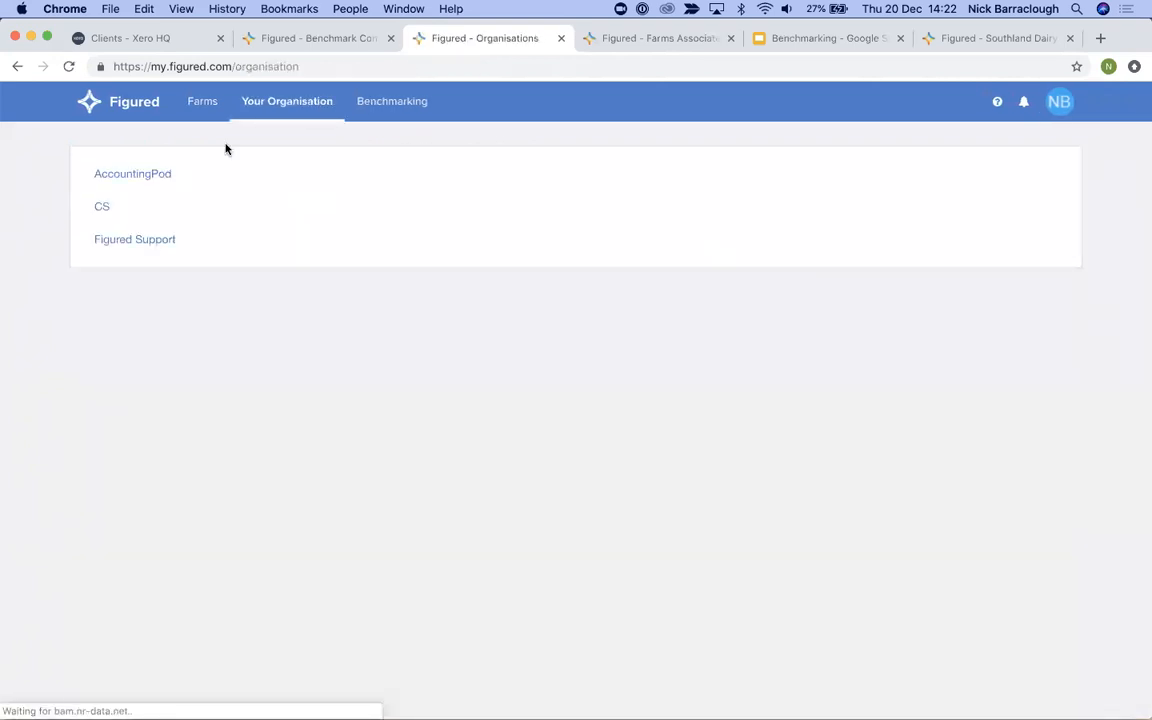
click(160, 184)
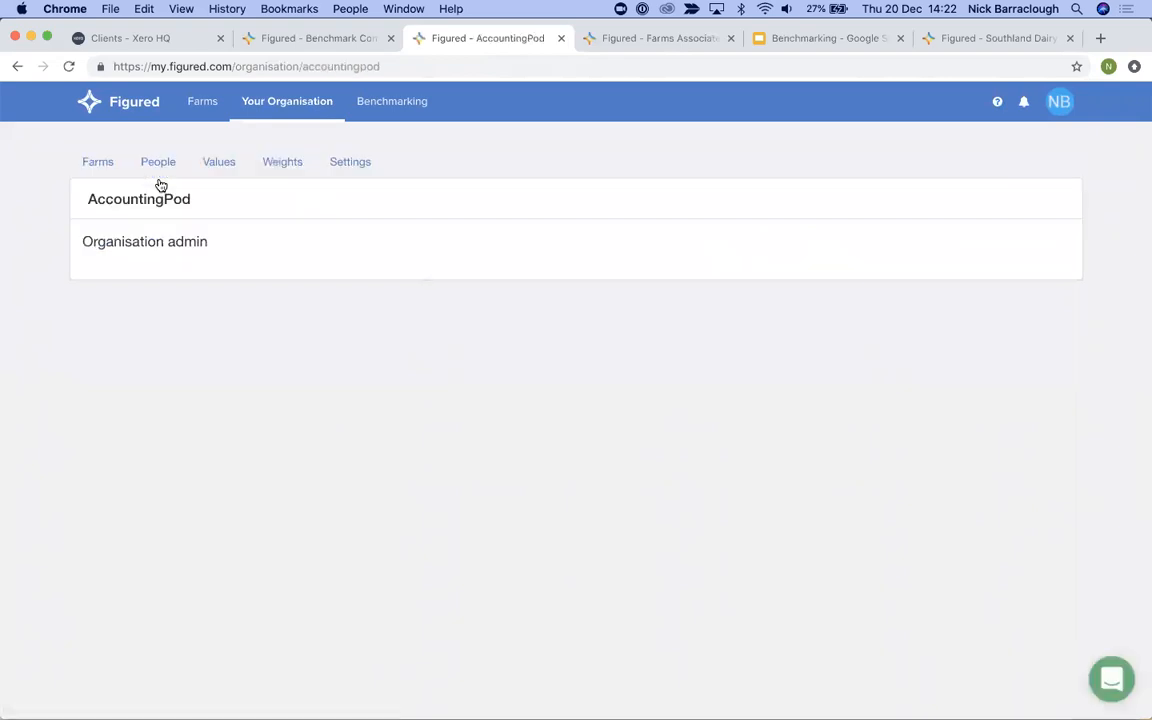
click(90, 172)
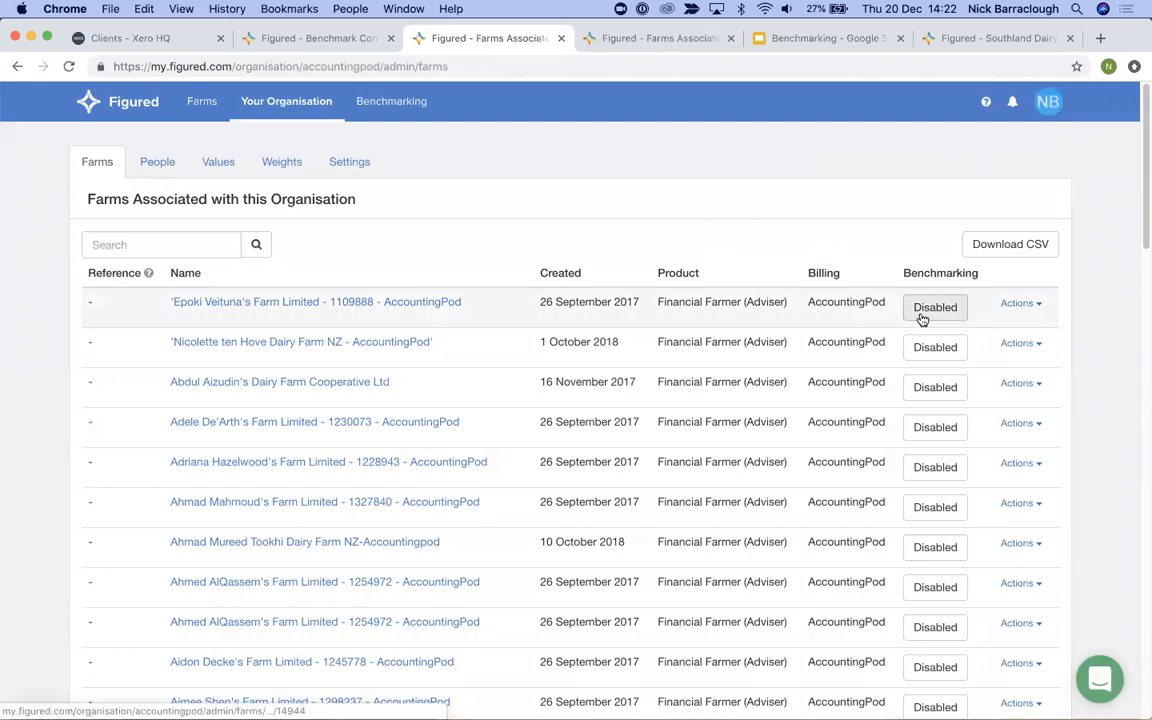
- Return to CS Farm's benchmark reports and rerun the Southland Dairy Farms report
click(300, 38)
scroll(420, 272, up, 1)
scroll(420, 272, up, 2)
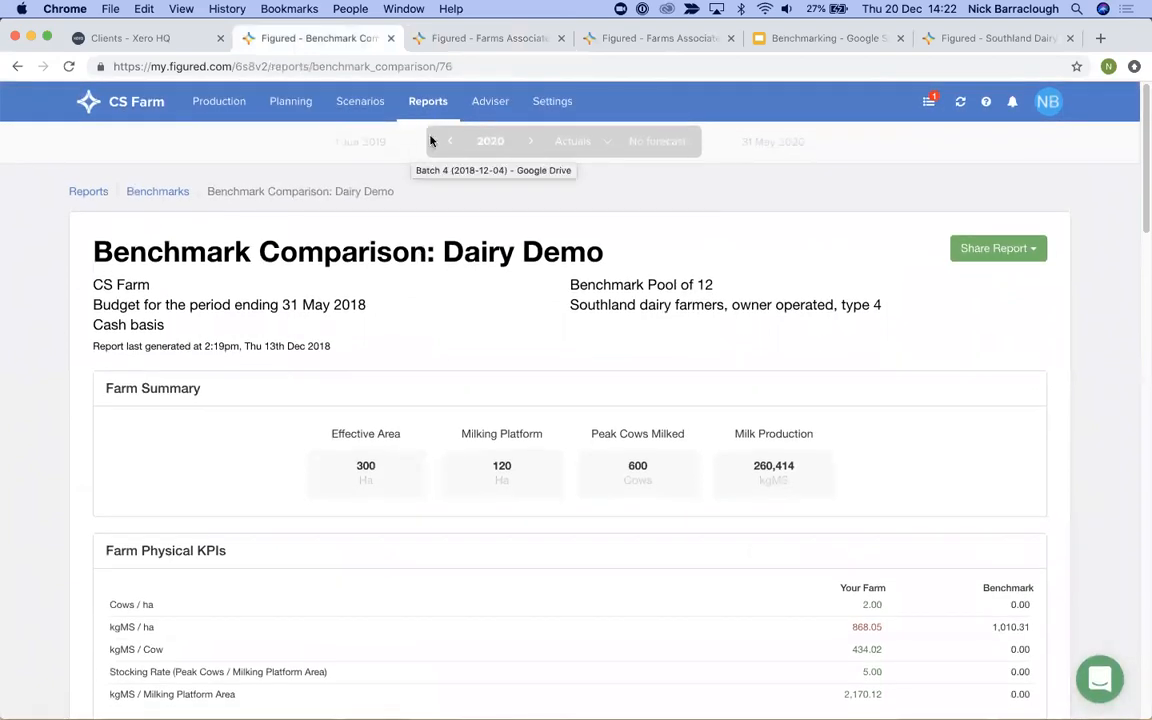
click(158, 192)
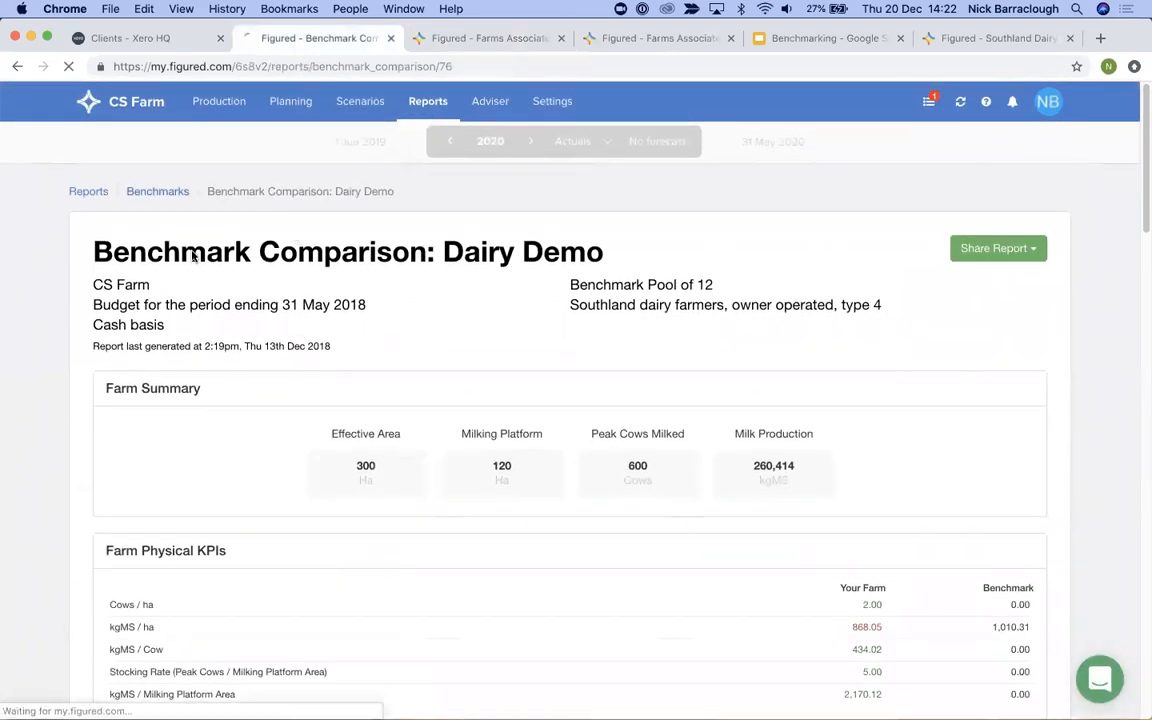
scroll(192, 256, down, 3)
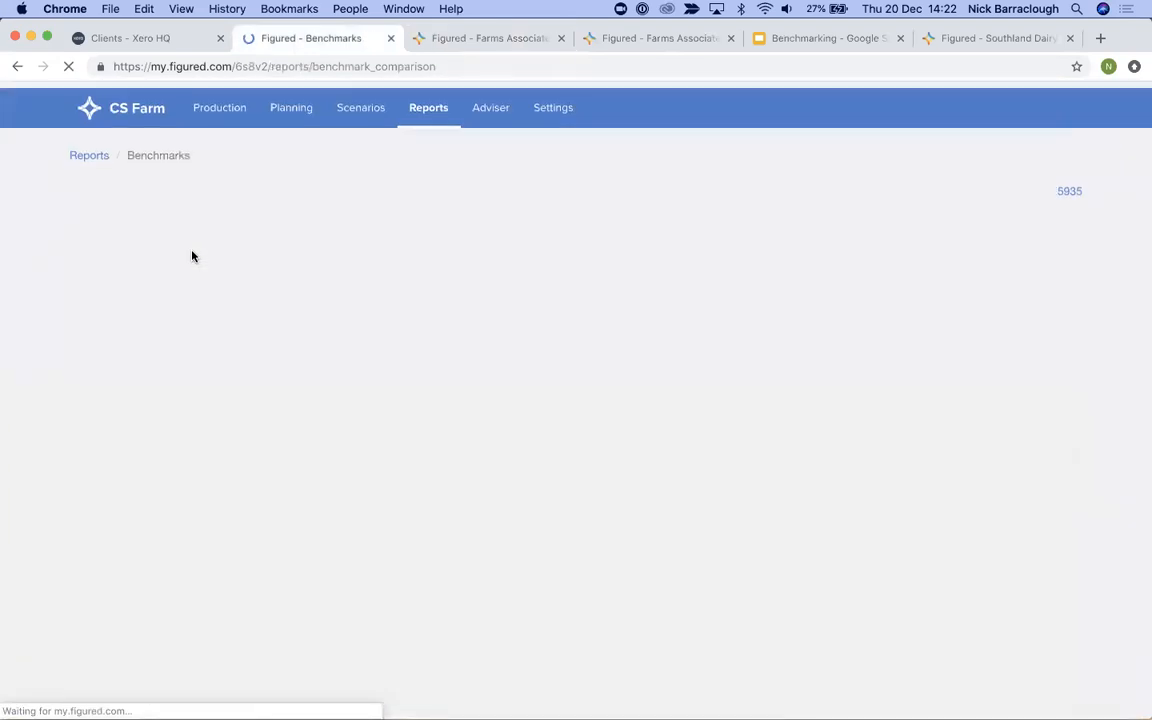
scroll(320, 422, down, 1)
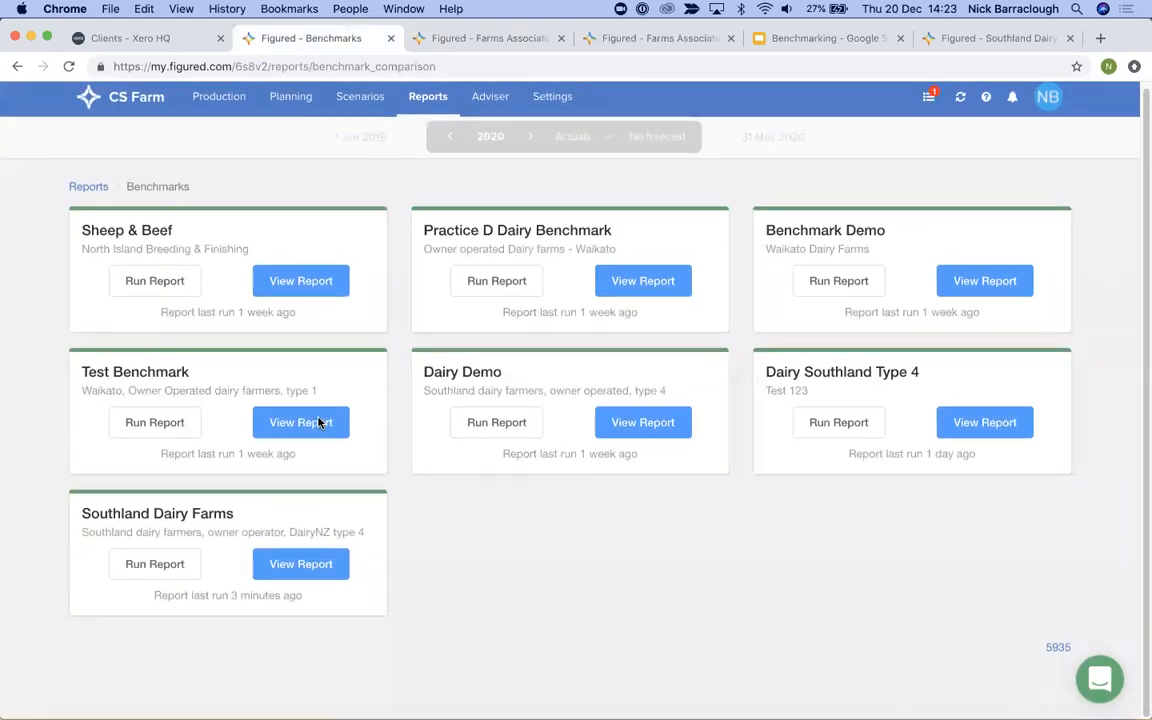
click(162, 565)
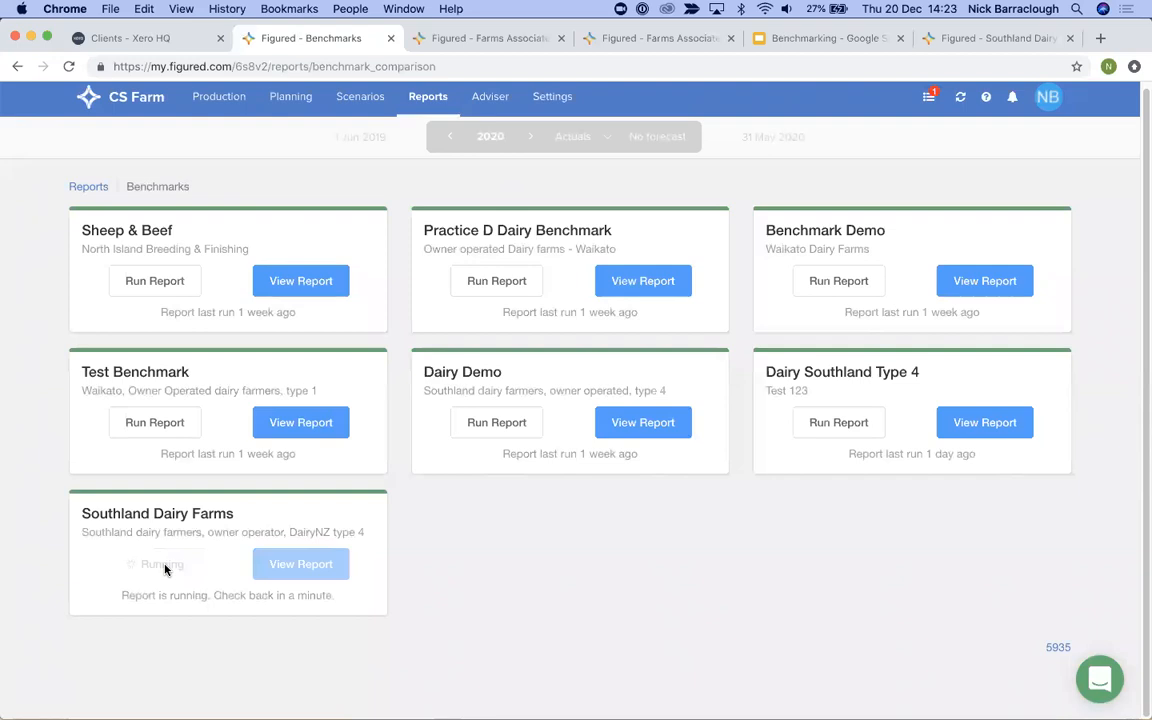
- Export CS Farm's Dairy Demo benchmark comparison as a portrait PDF and open the downloaded file
click(632, 424)
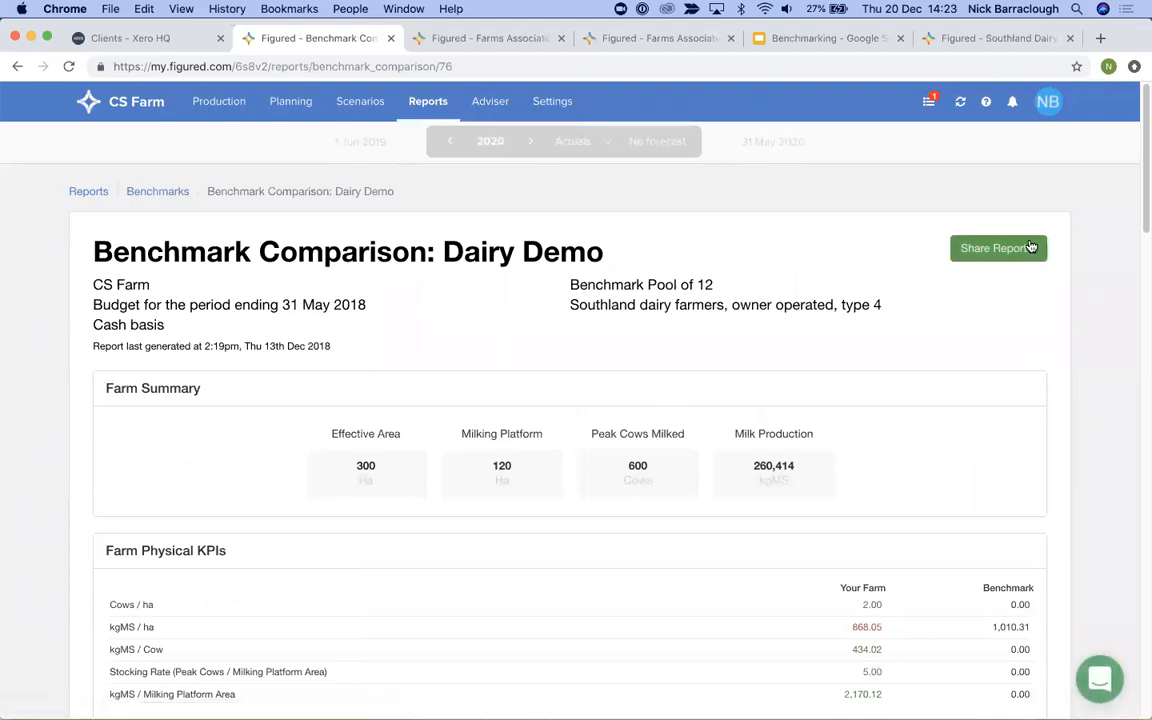
click(1030, 250)
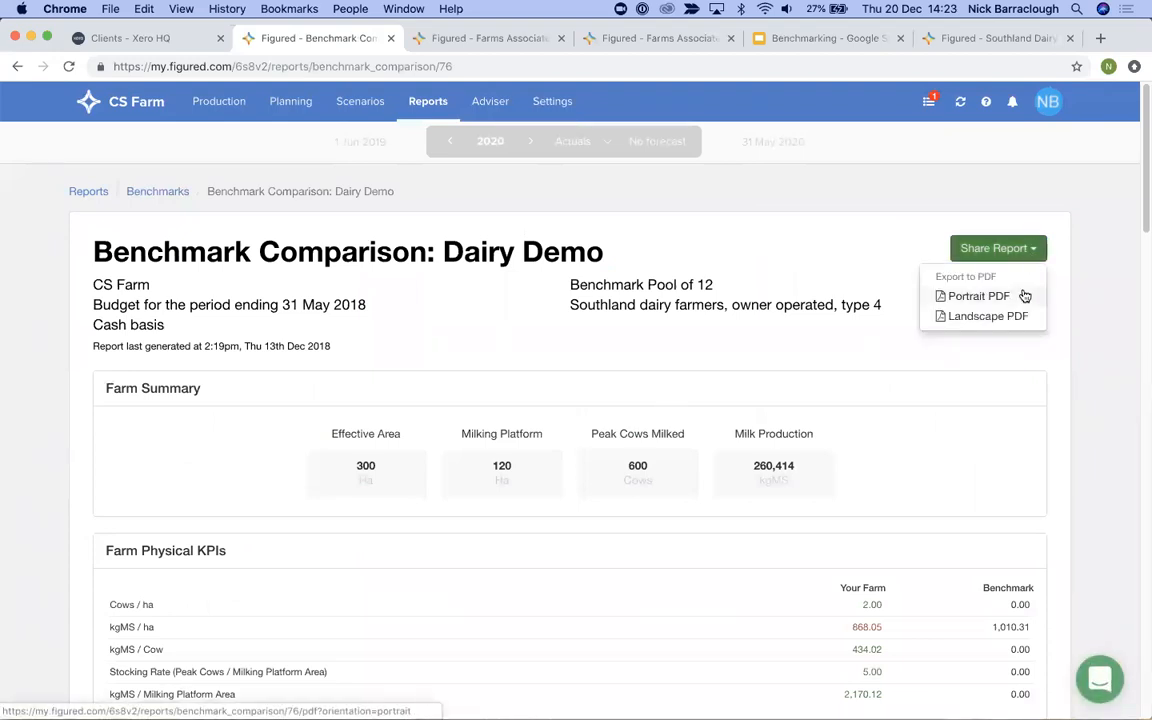
click(1024, 296)
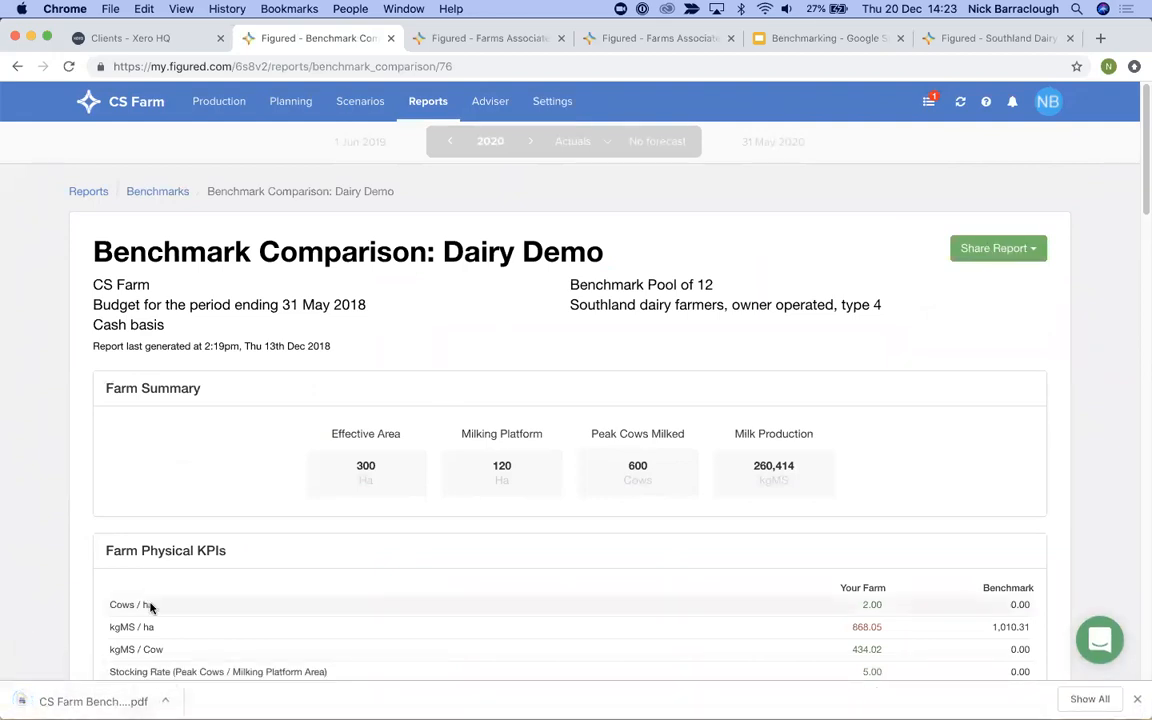
click(130, 699)
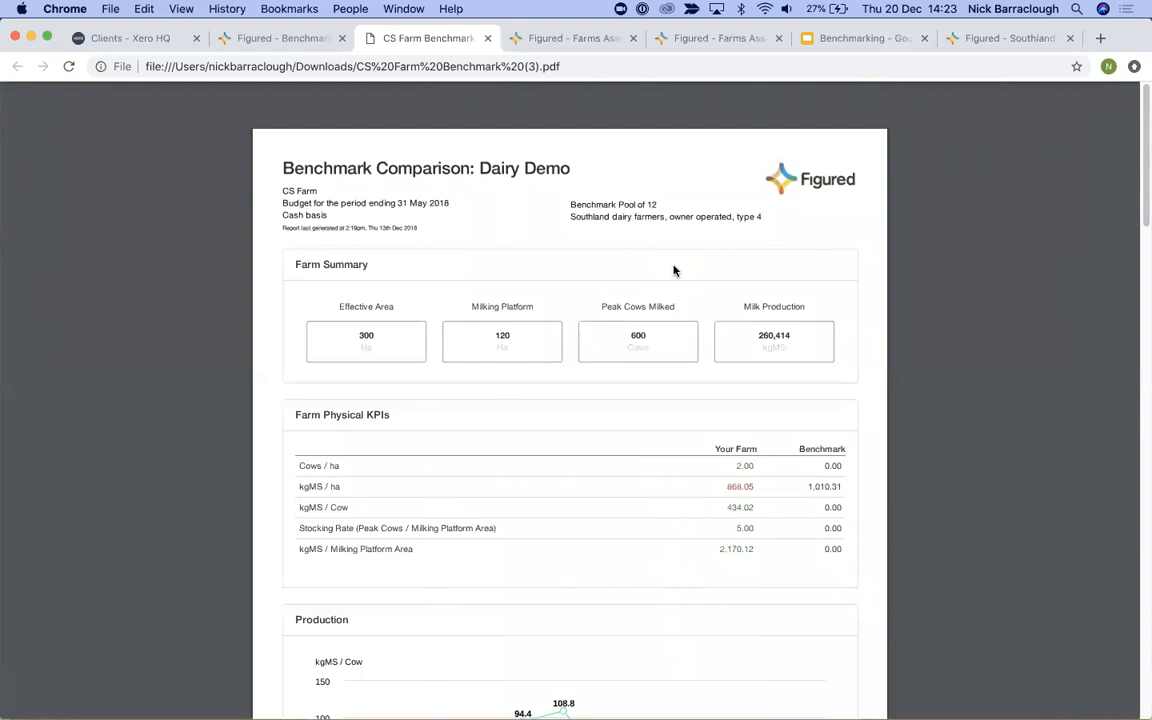
- Switch to the Benchmarking presentation in Google Slides, show it full screen and advance to the "Practical notes" slide
click(848, 40)
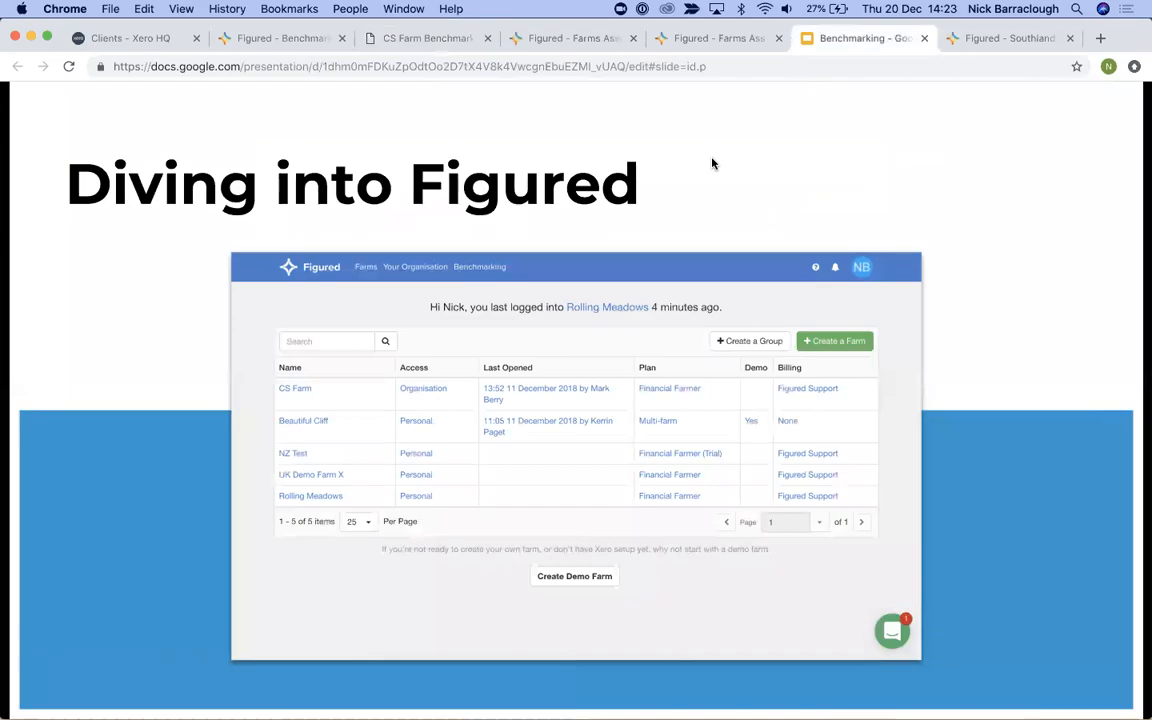
key(ctrl+super+f)
key(Right)
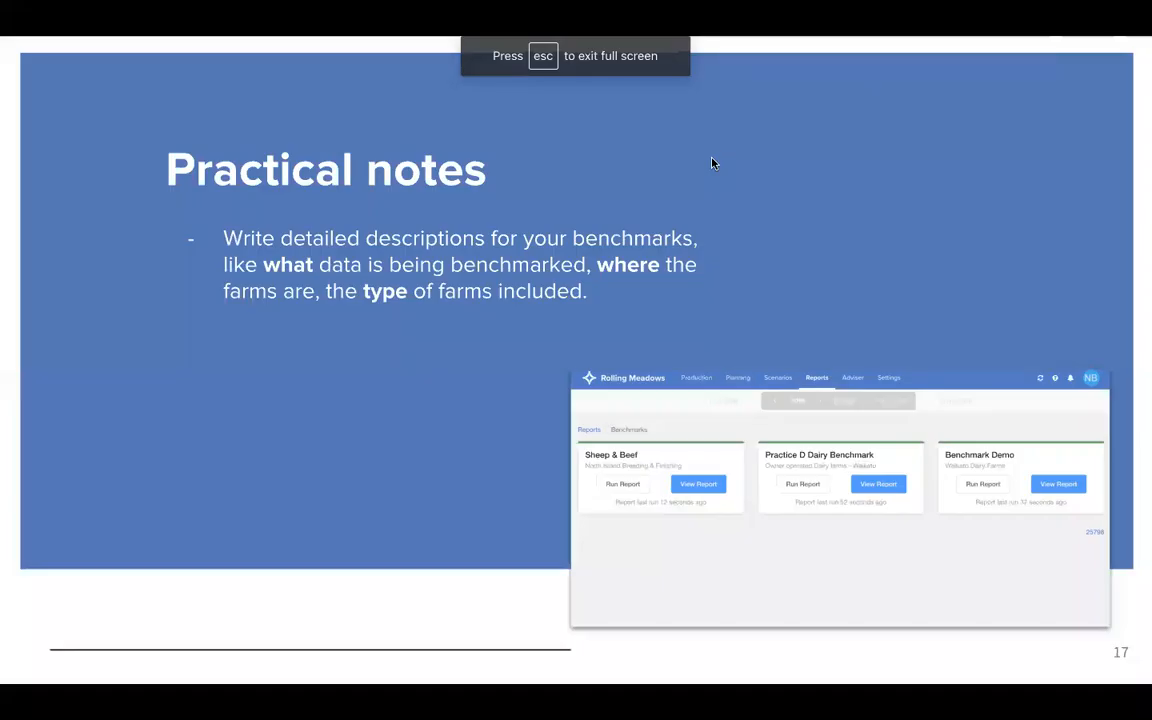